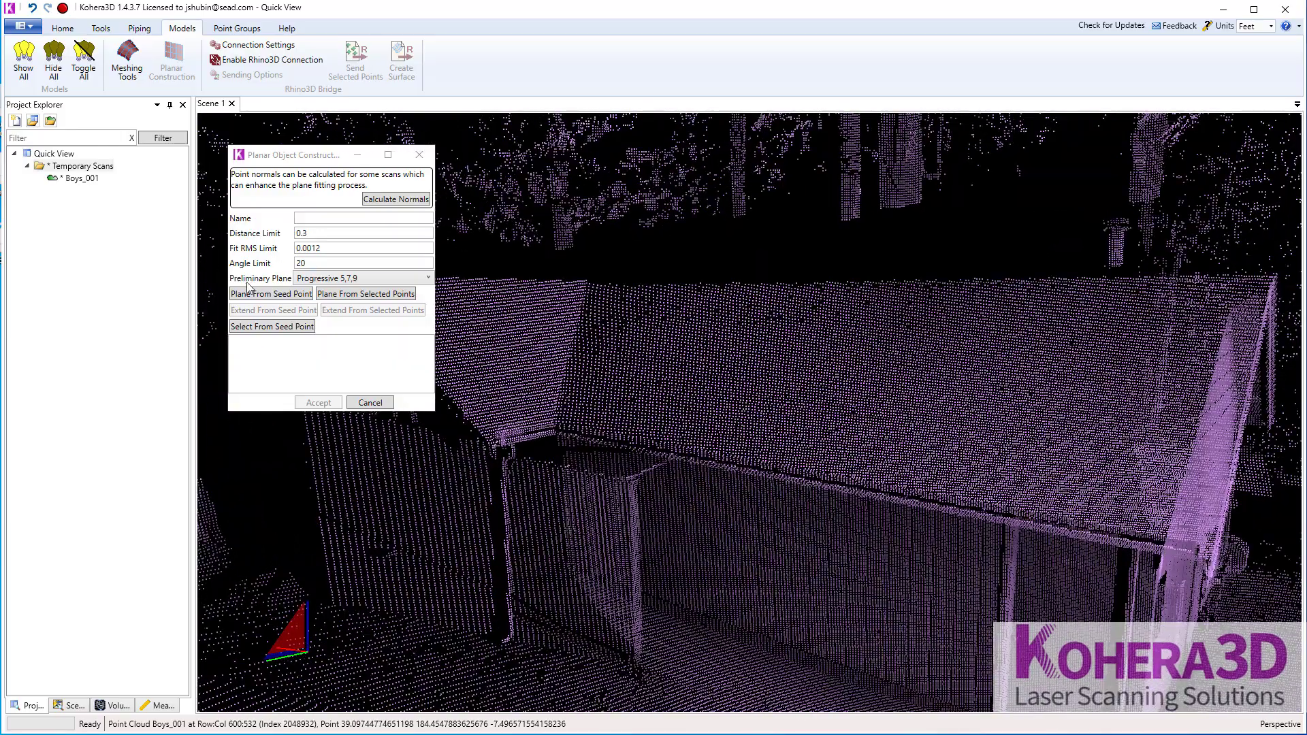
Try fitting a plane to the large front roof slope from the seed point, and remove that plane
drag(978, 399, 900, 390)
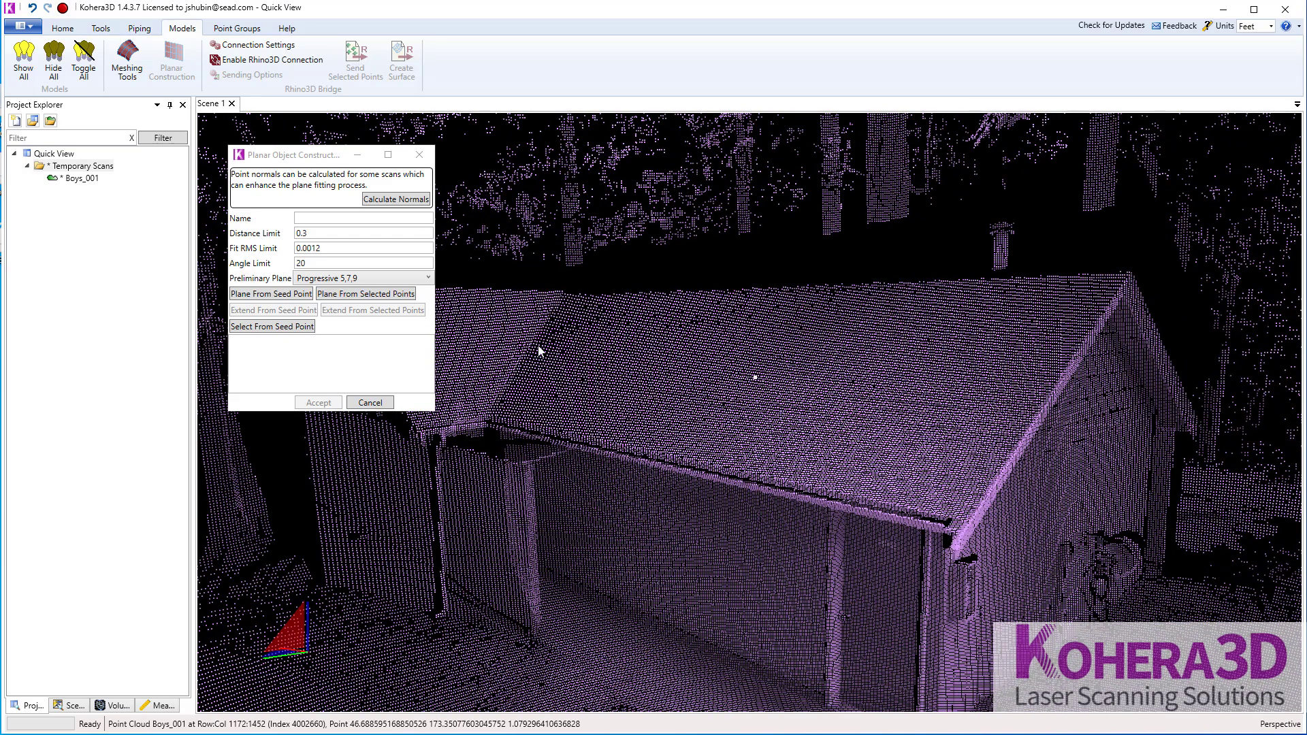
drag(918, 417, 870, 429)
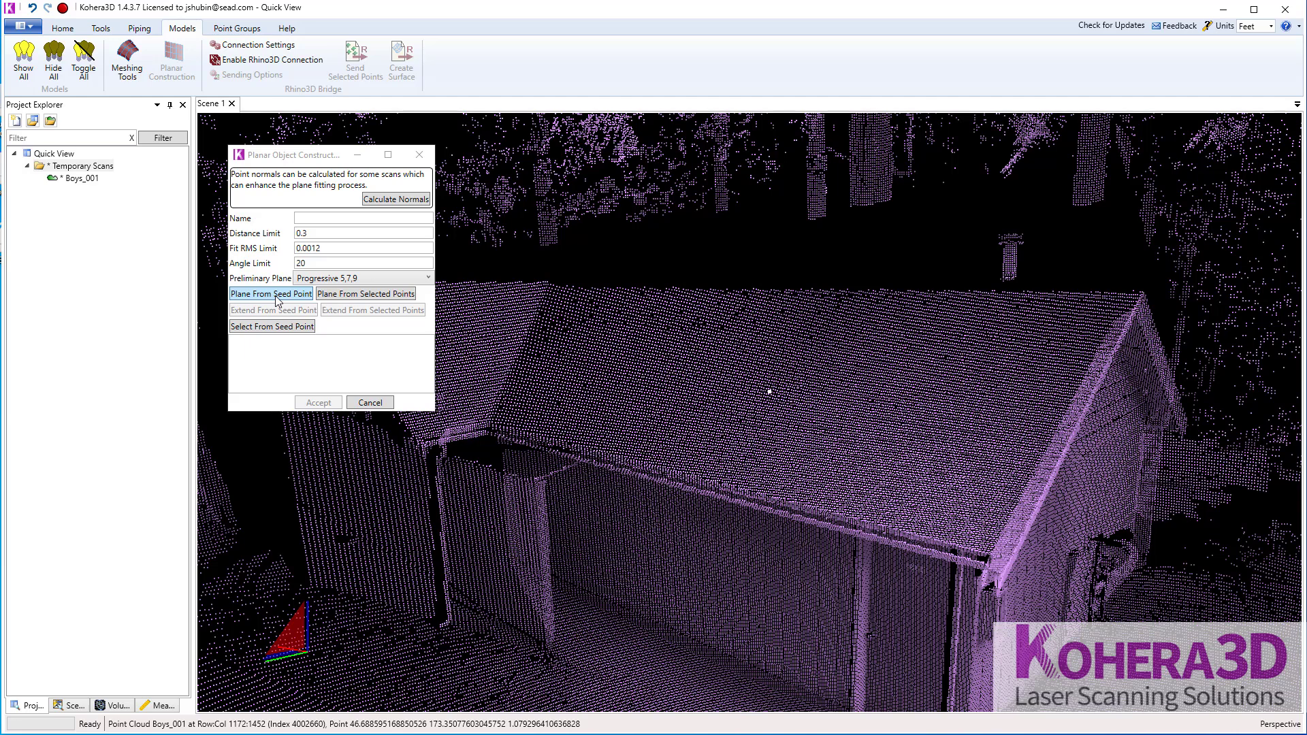
click(282, 299)
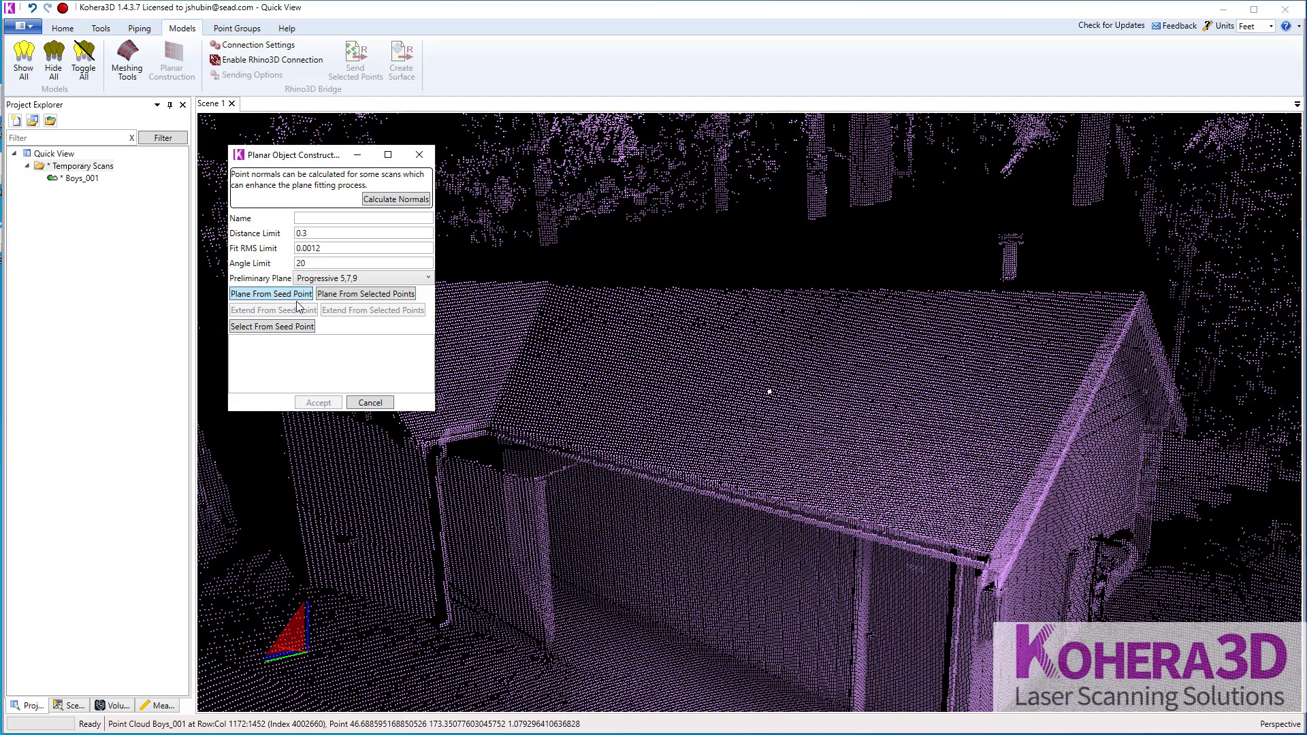
click(296, 299)
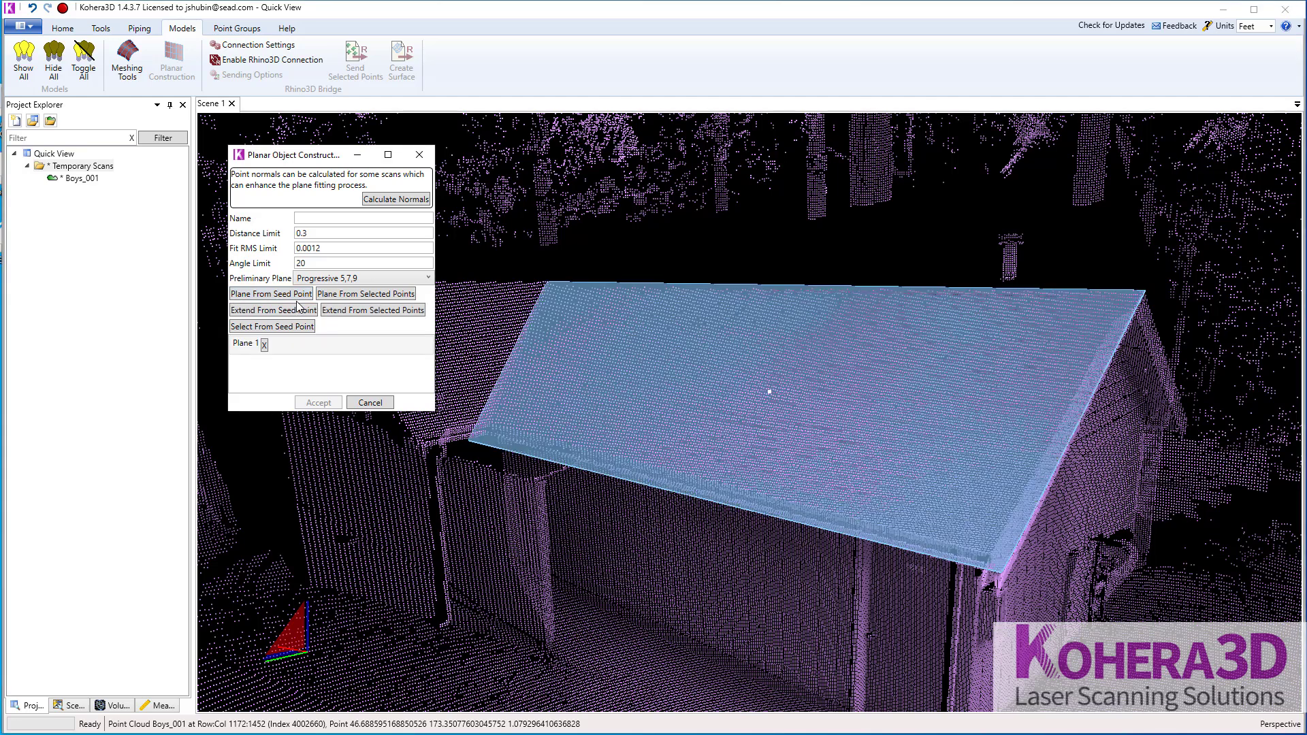
drag(680, 545, 603, 442)
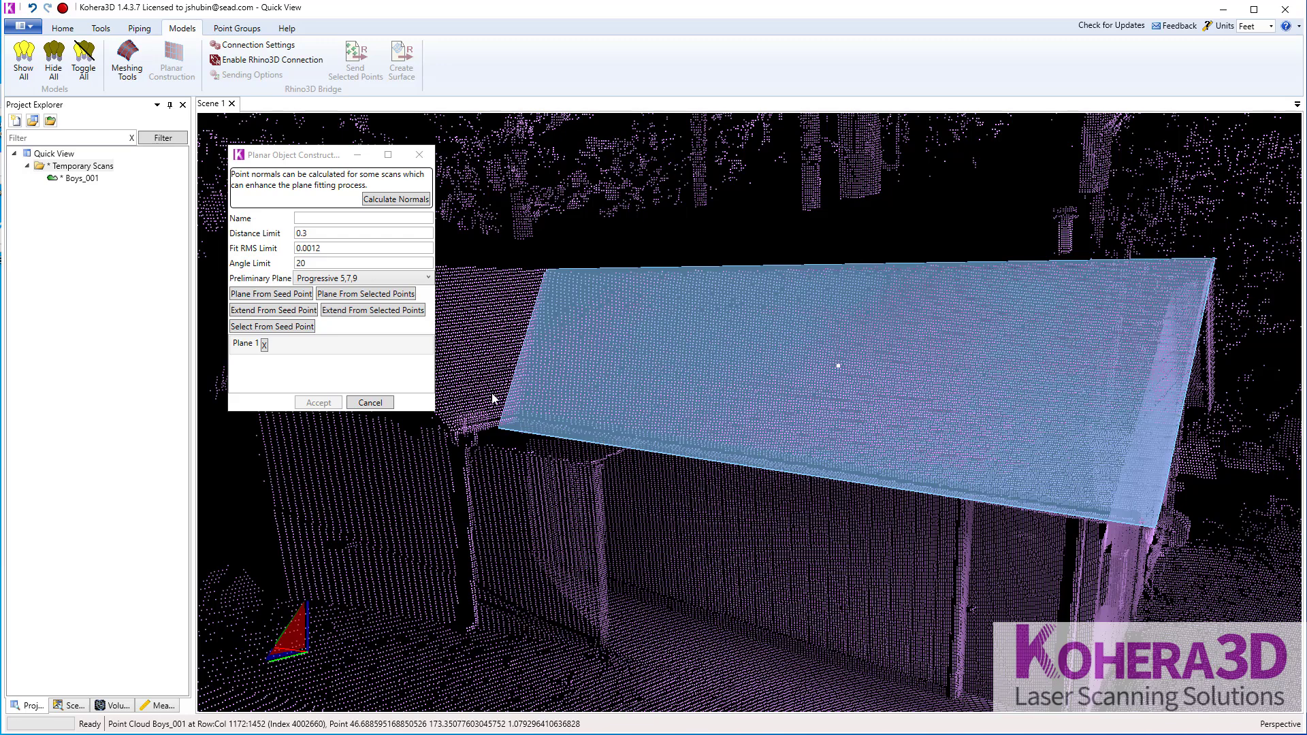
click(265, 344)
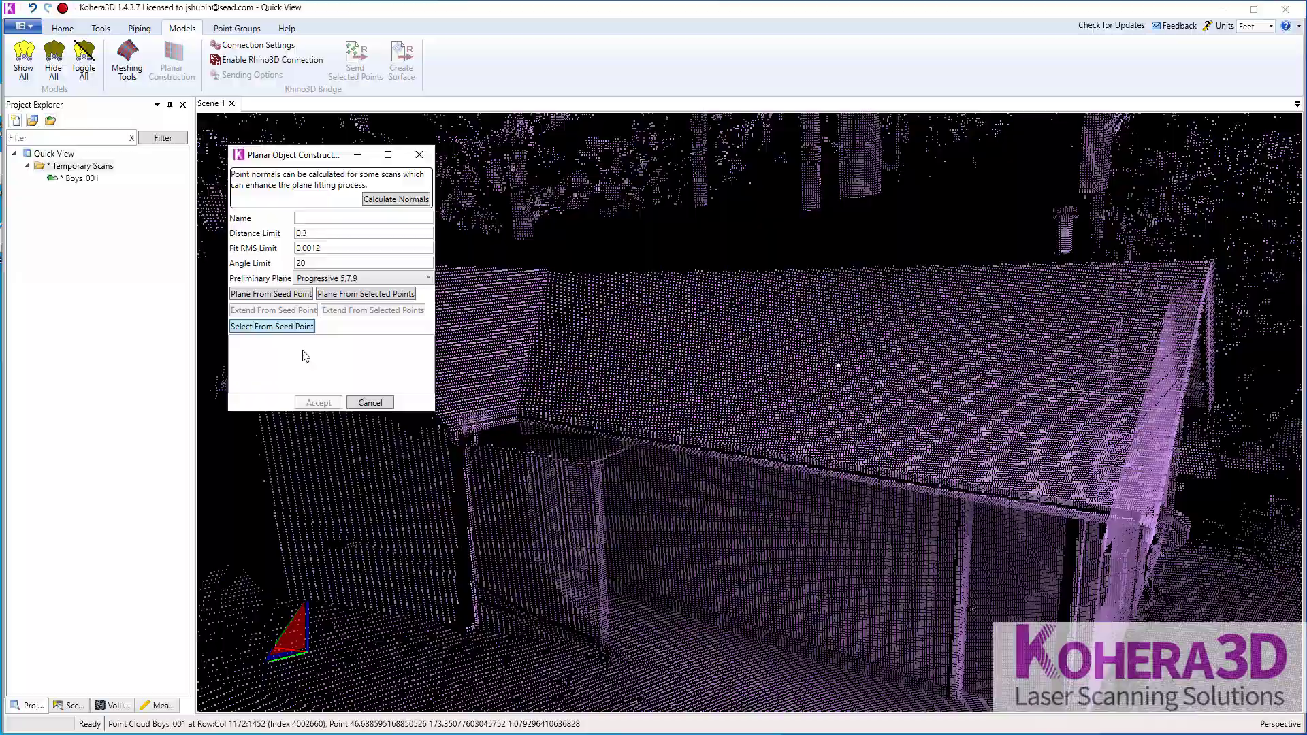
Select the large front roof slope's points from the seed point
drag(772, 502, 822, 493)
scroll(822, 493, up, 5)
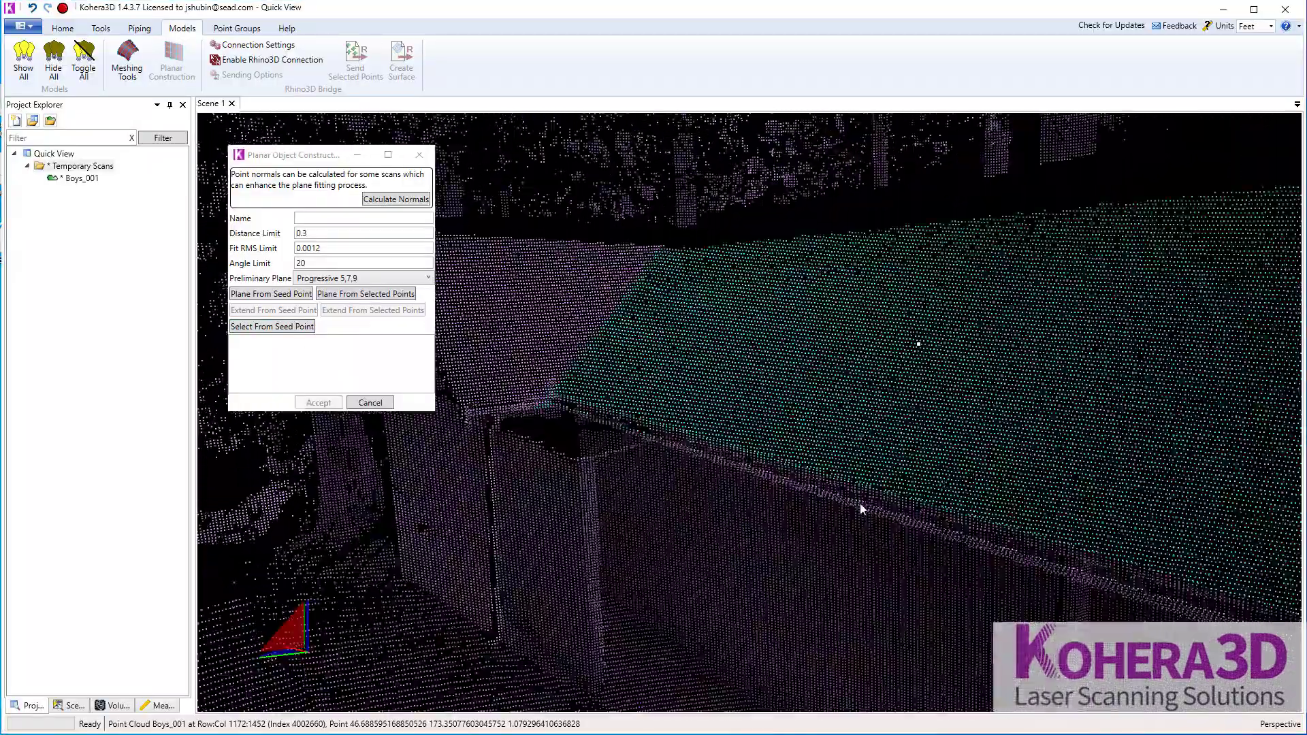
mouse_move(677, 427)
mouse_down()
mouse_move(736, 316)
mouse_move(685, 411)
mouse_up()
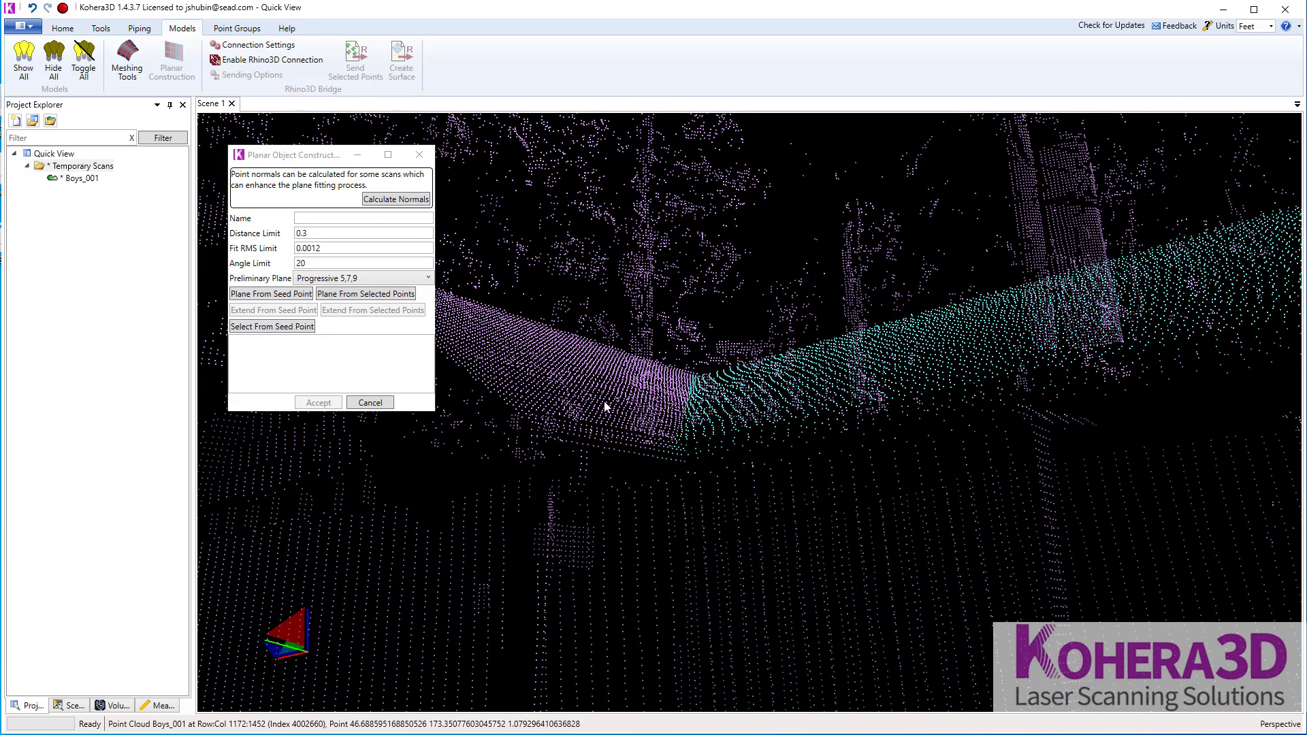
Deselect the stray points along the valley and its lower corner with a polygon selection drawn just outside the large roof slope
click(62, 28)
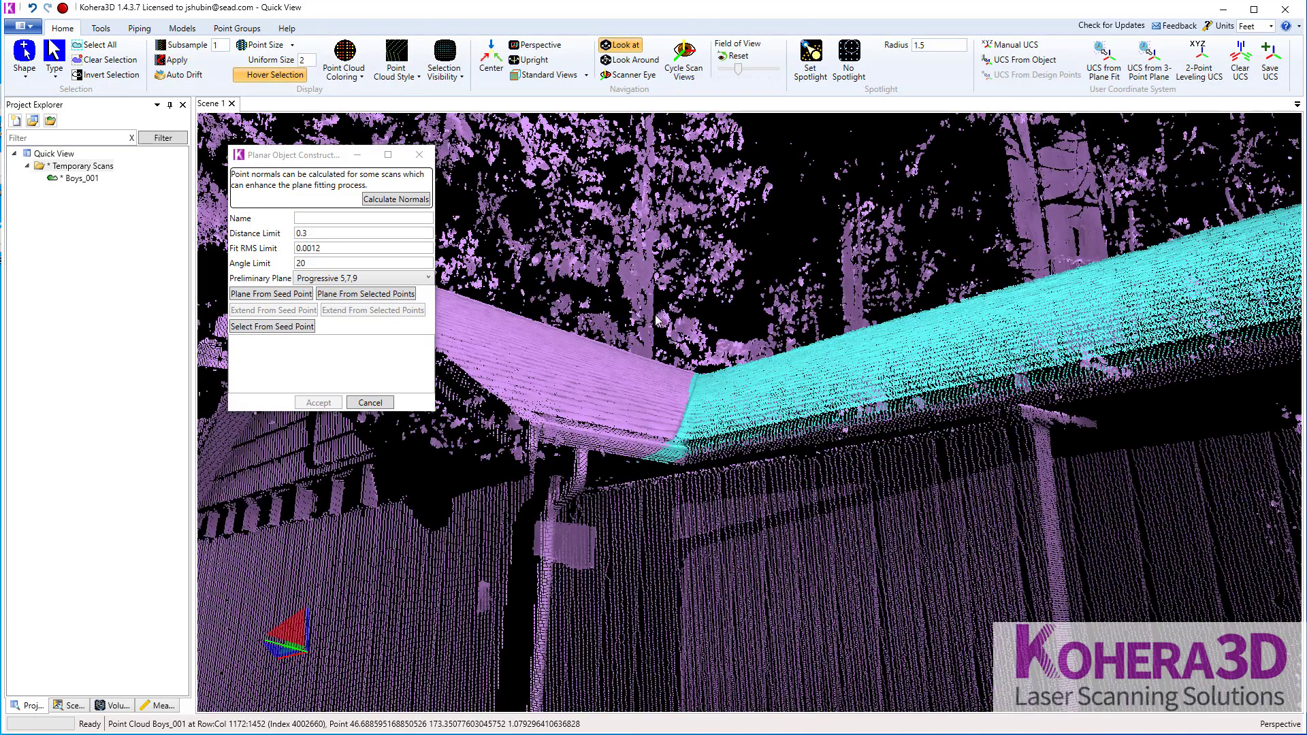
middle_drag(776, 376, 801, 395)
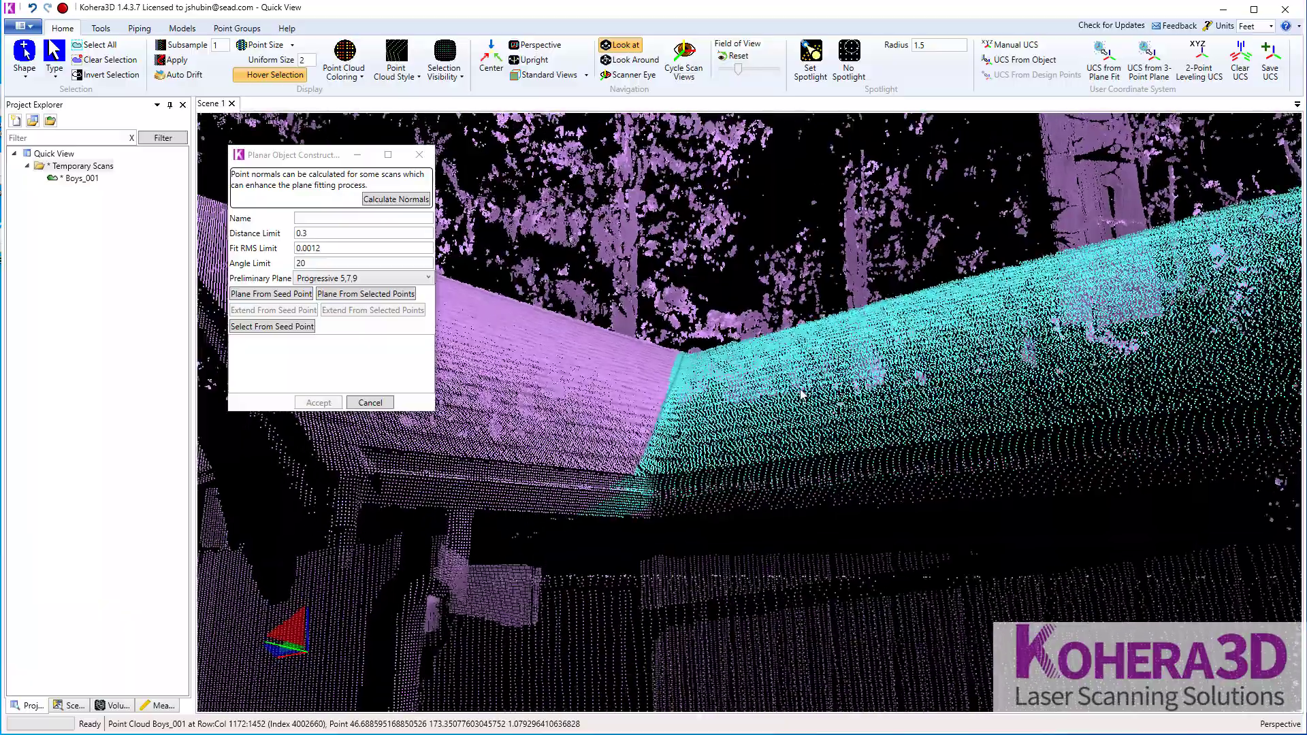
middle_drag(935, 398, 783, 340)
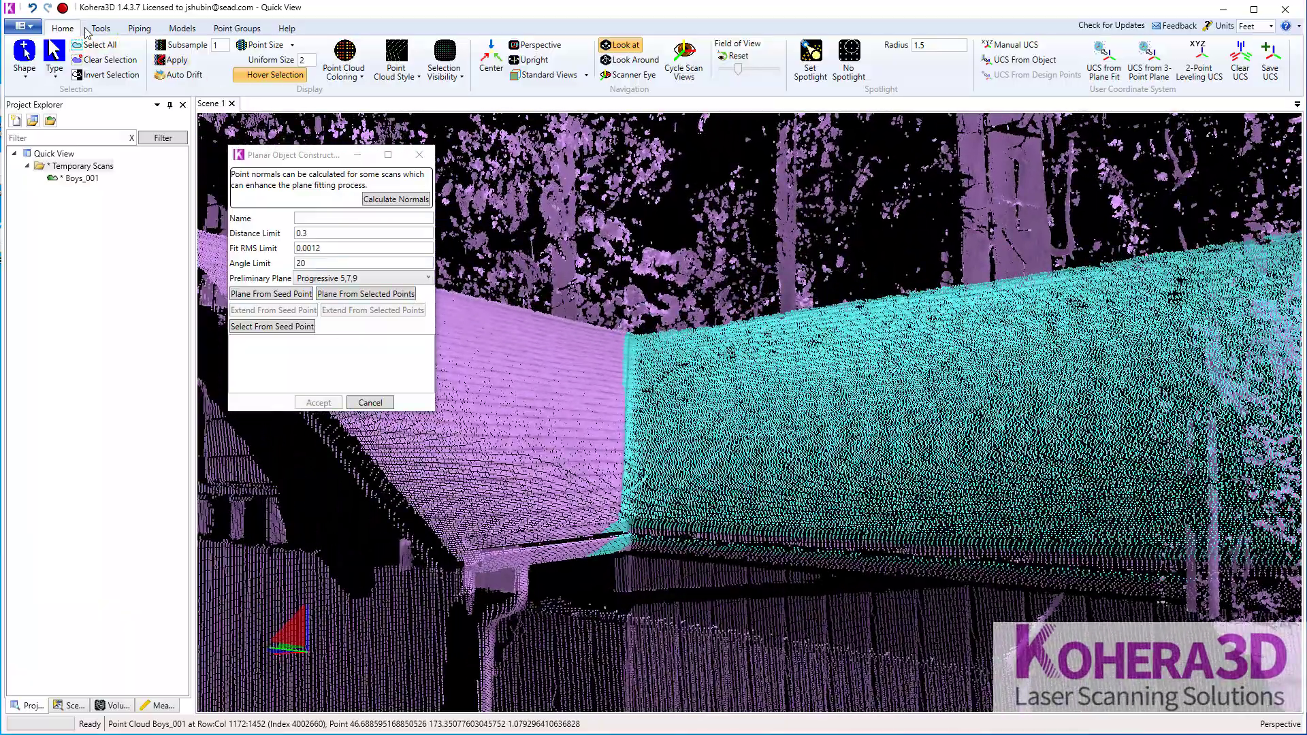
click(25, 65)
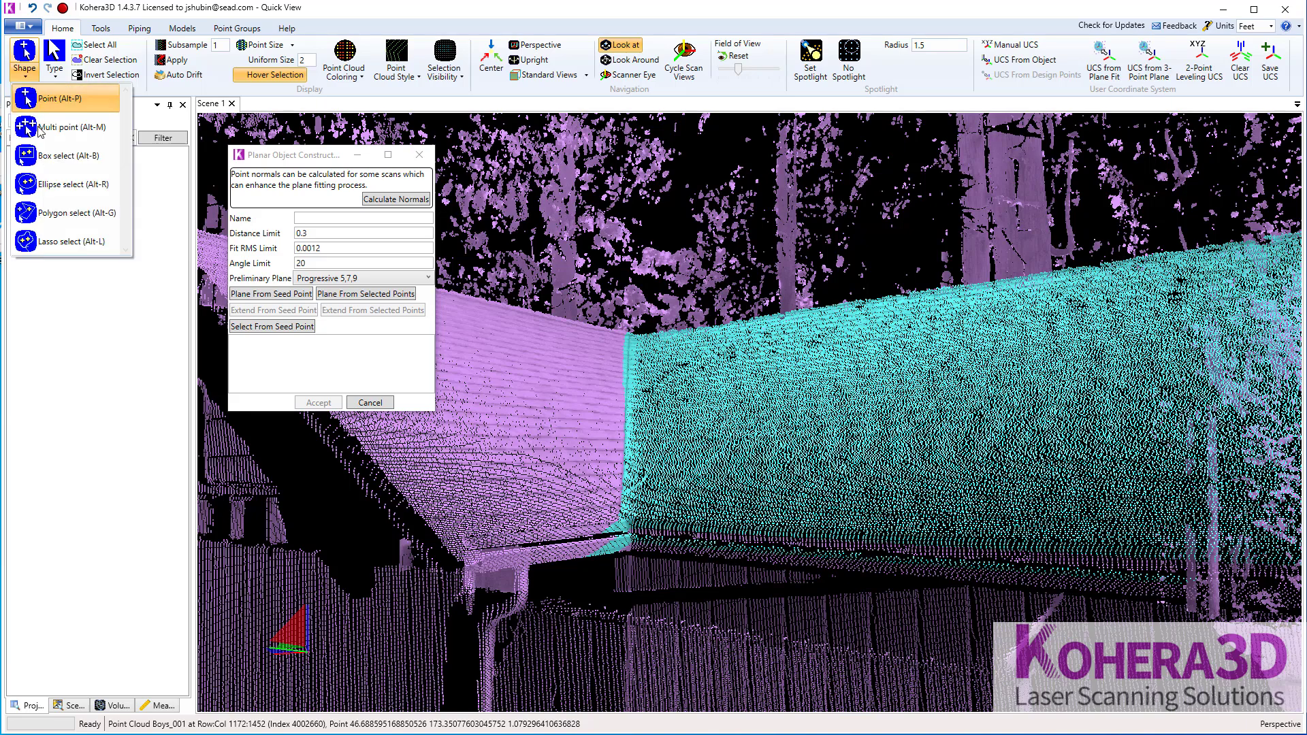
click(48, 213)
click(515, 492)
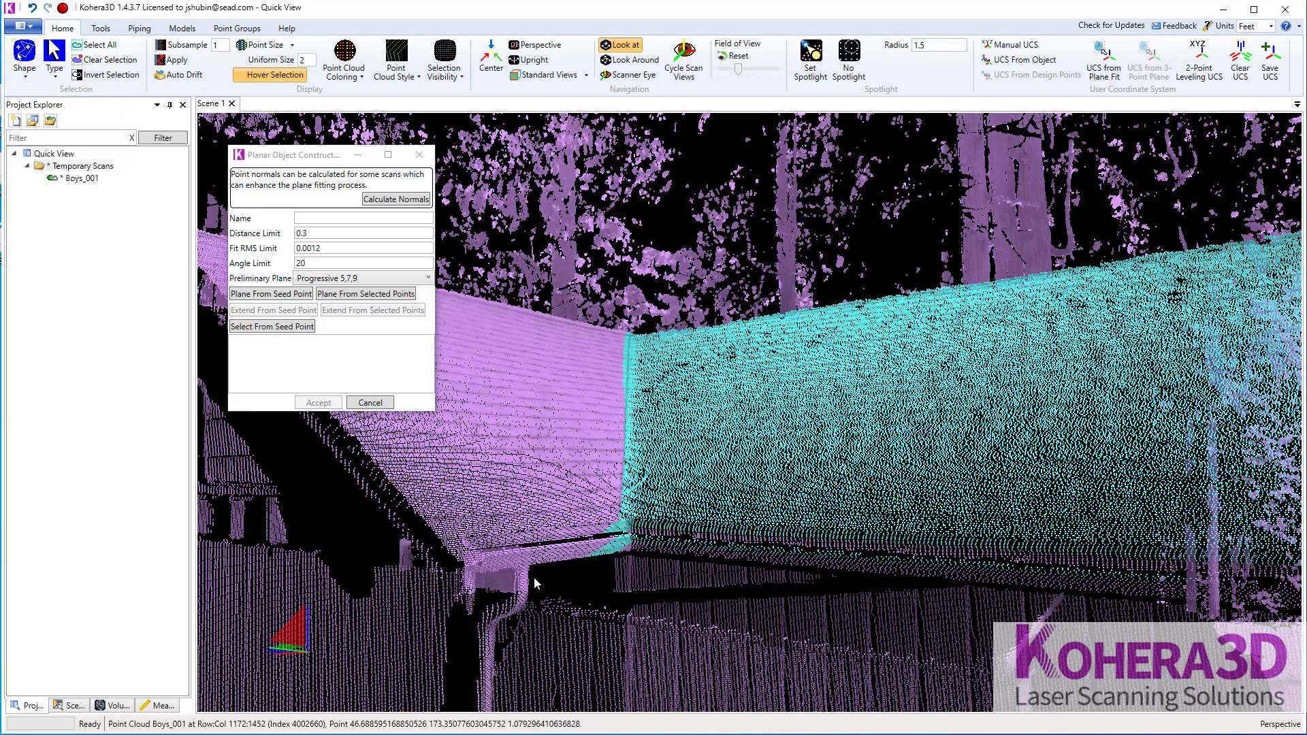
click(626, 570)
click(627, 496)
click(628, 350)
click(630, 318)
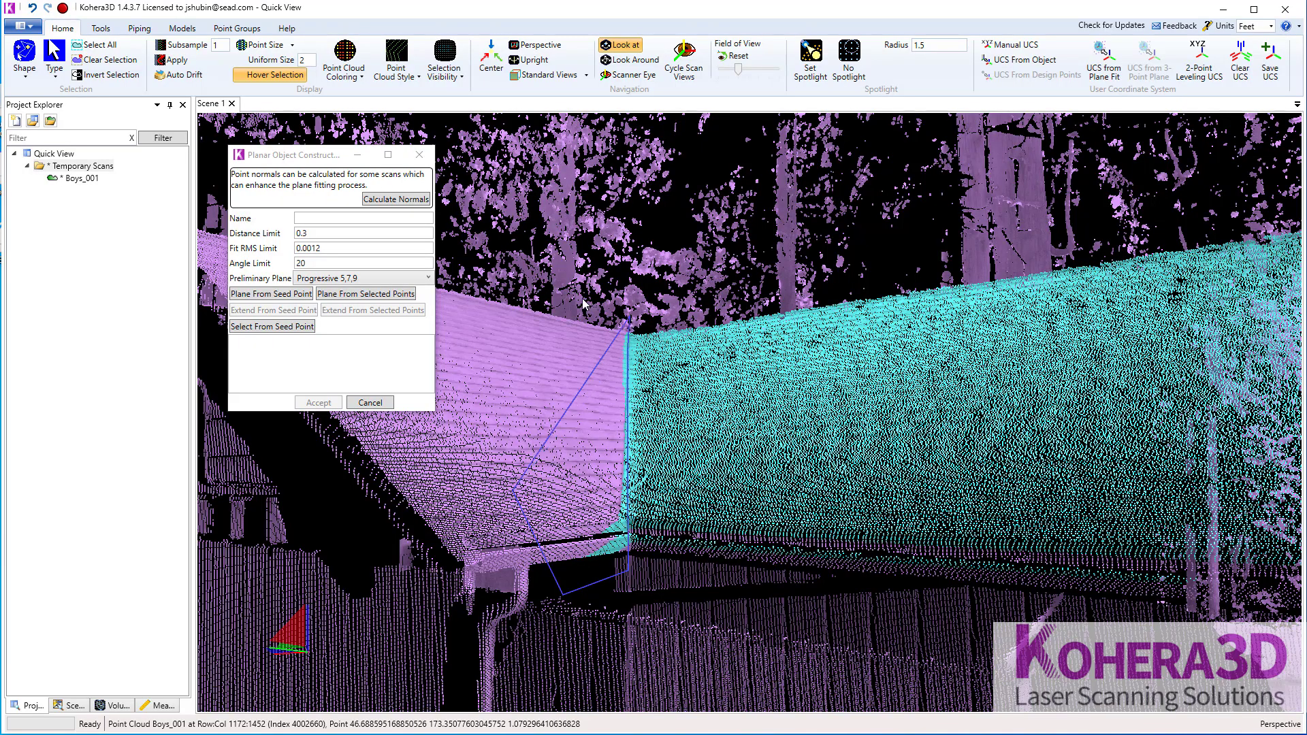
double_click(578, 301)
Deselect the remaining stray points on the eave gutter and at its gable-end corner with polygon selections
middle_drag(802, 490, 582, 476)
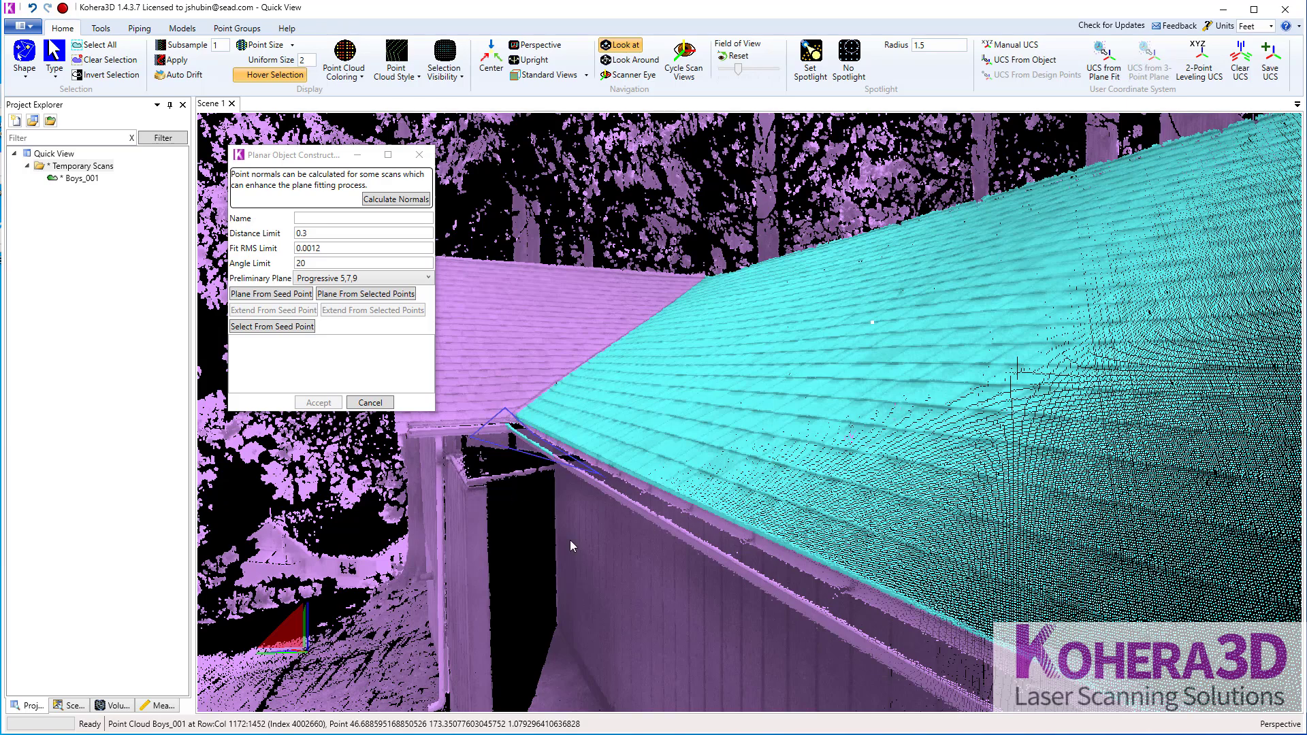
middle_drag(912, 479, 869, 485)
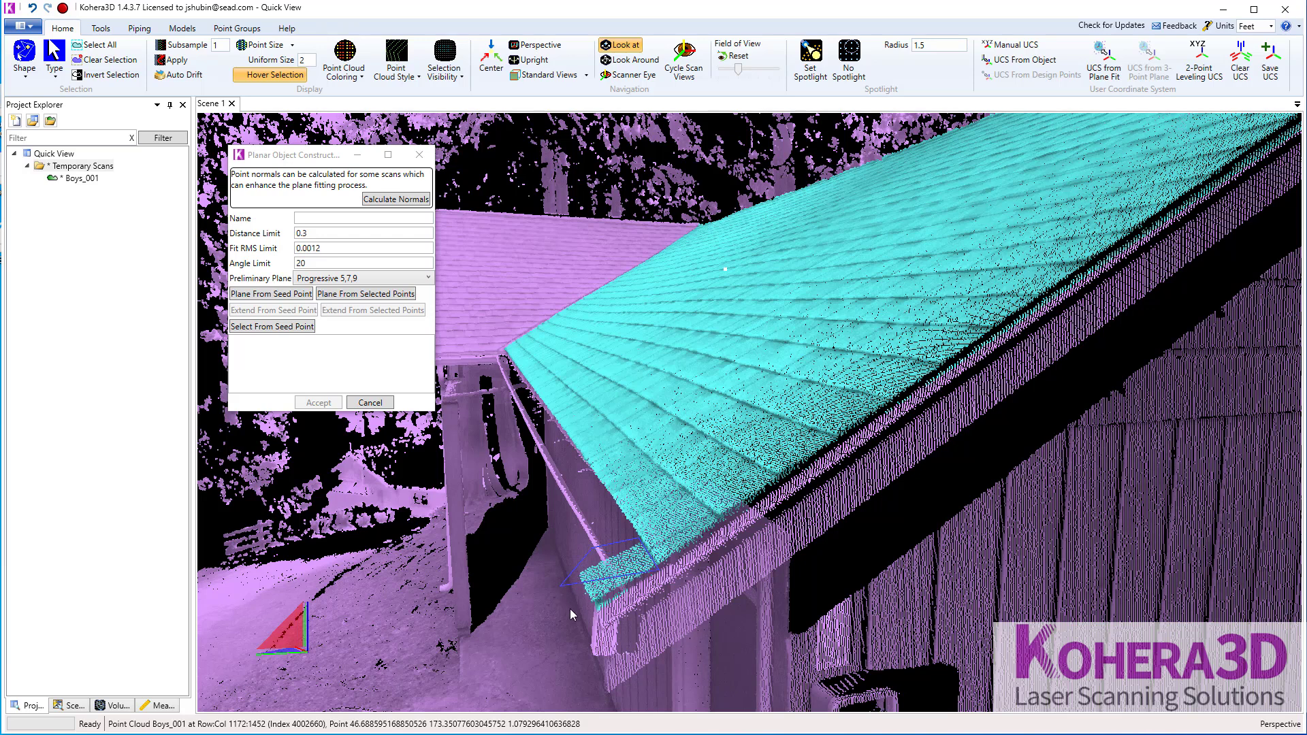
click(603, 623)
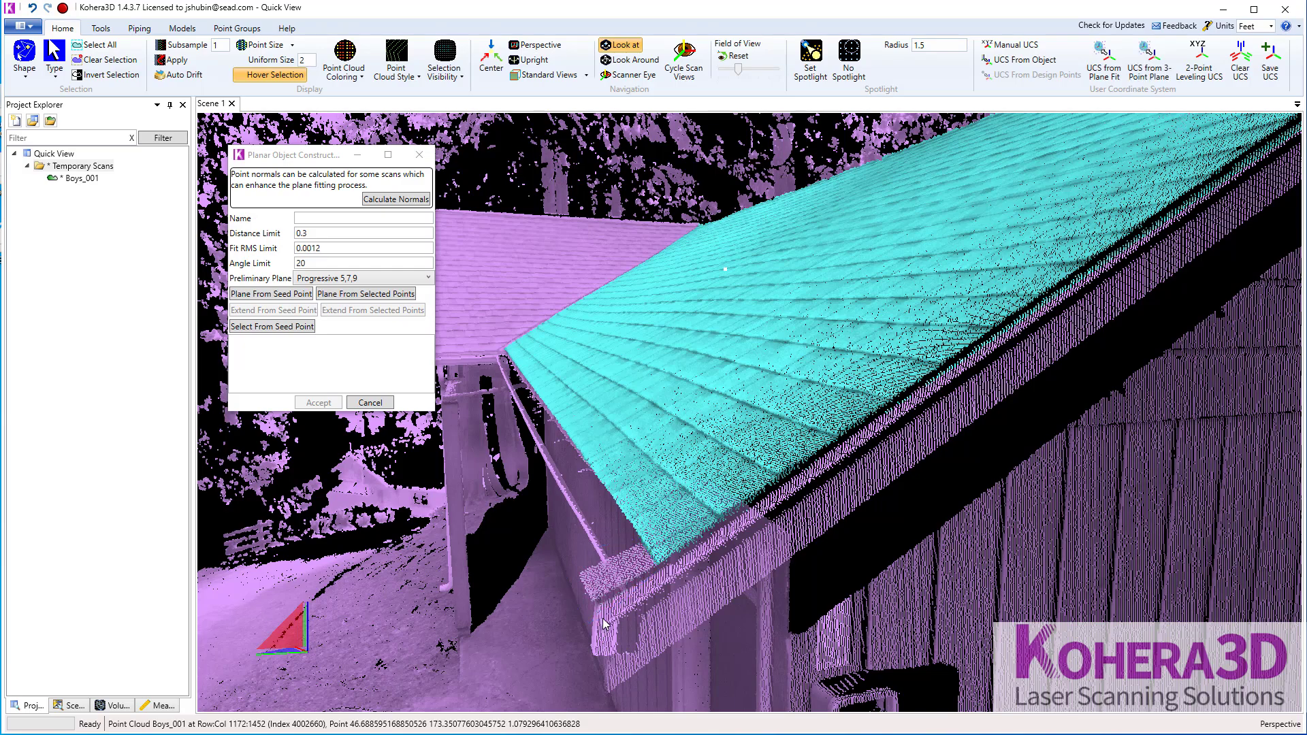
Fit a plane to the large roof slope from the selected points
middle_drag(589, 566, 633, 530)
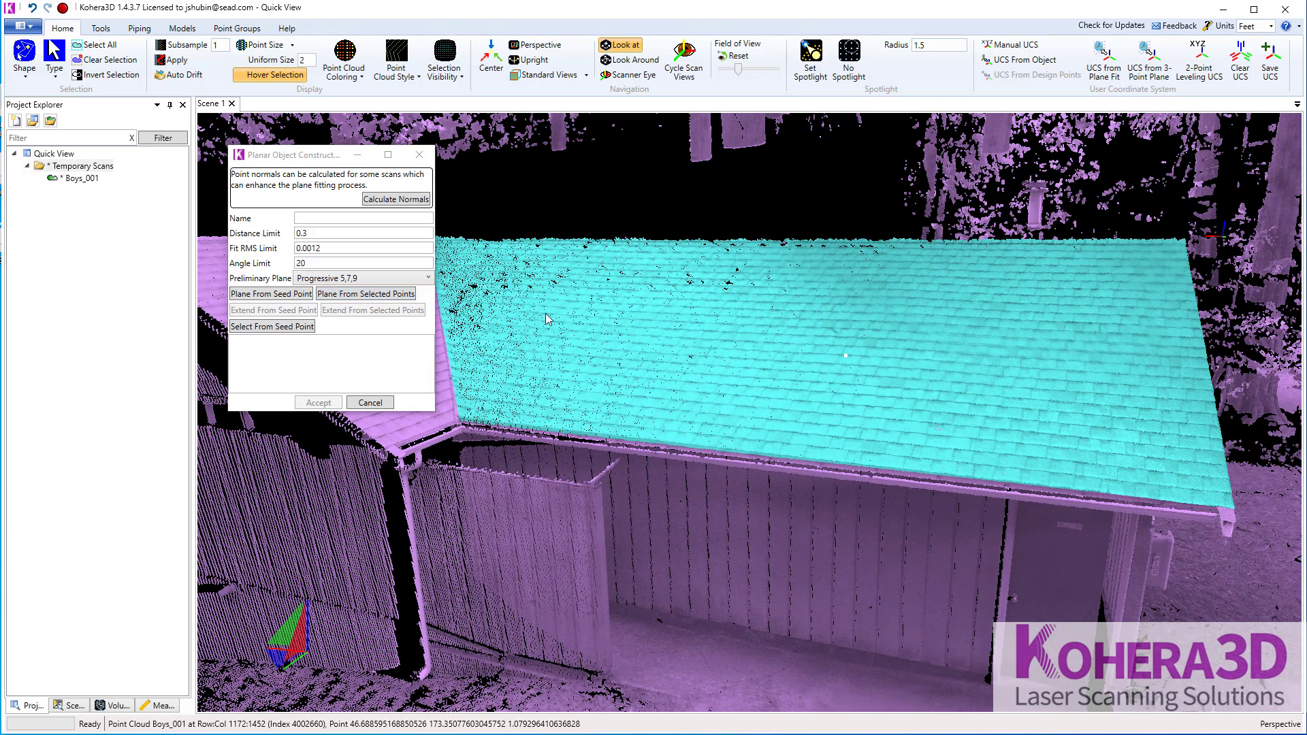
click(390, 297)
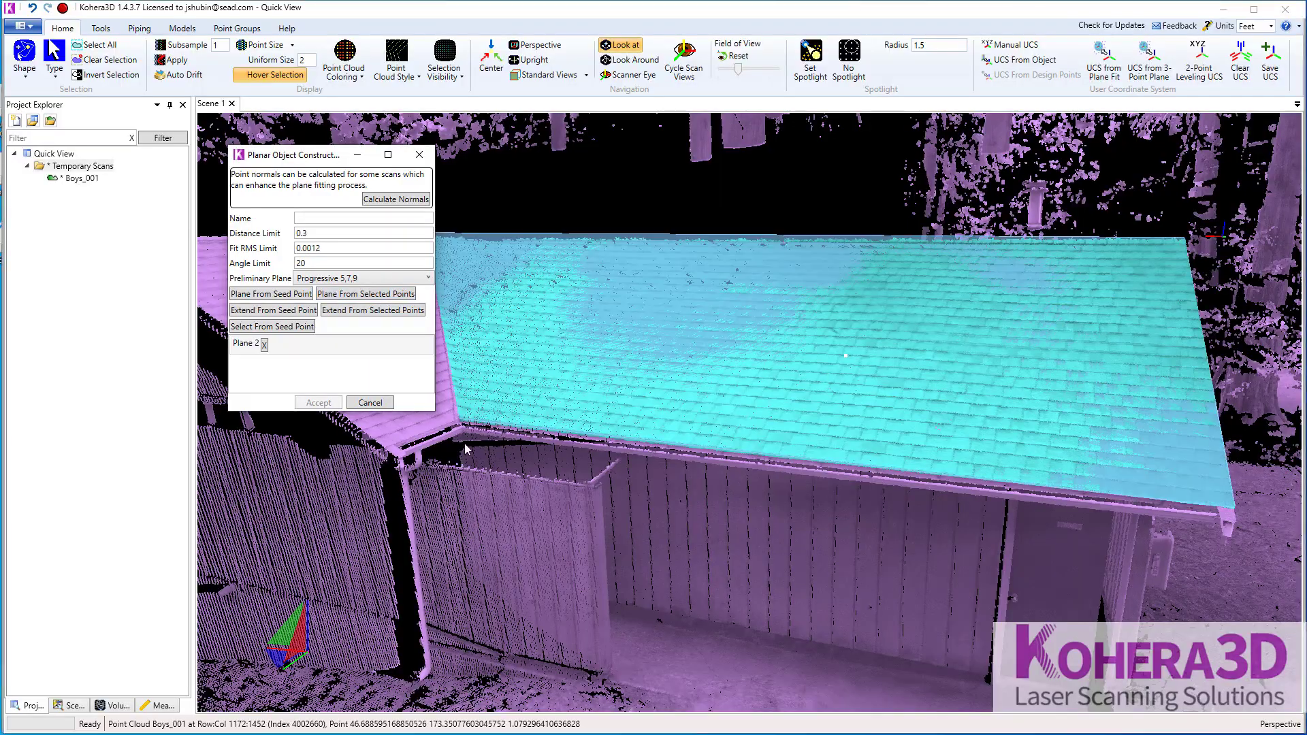
middle_drag(515, 483, 610, 511)
right_drag(610, 511, 468, 483)
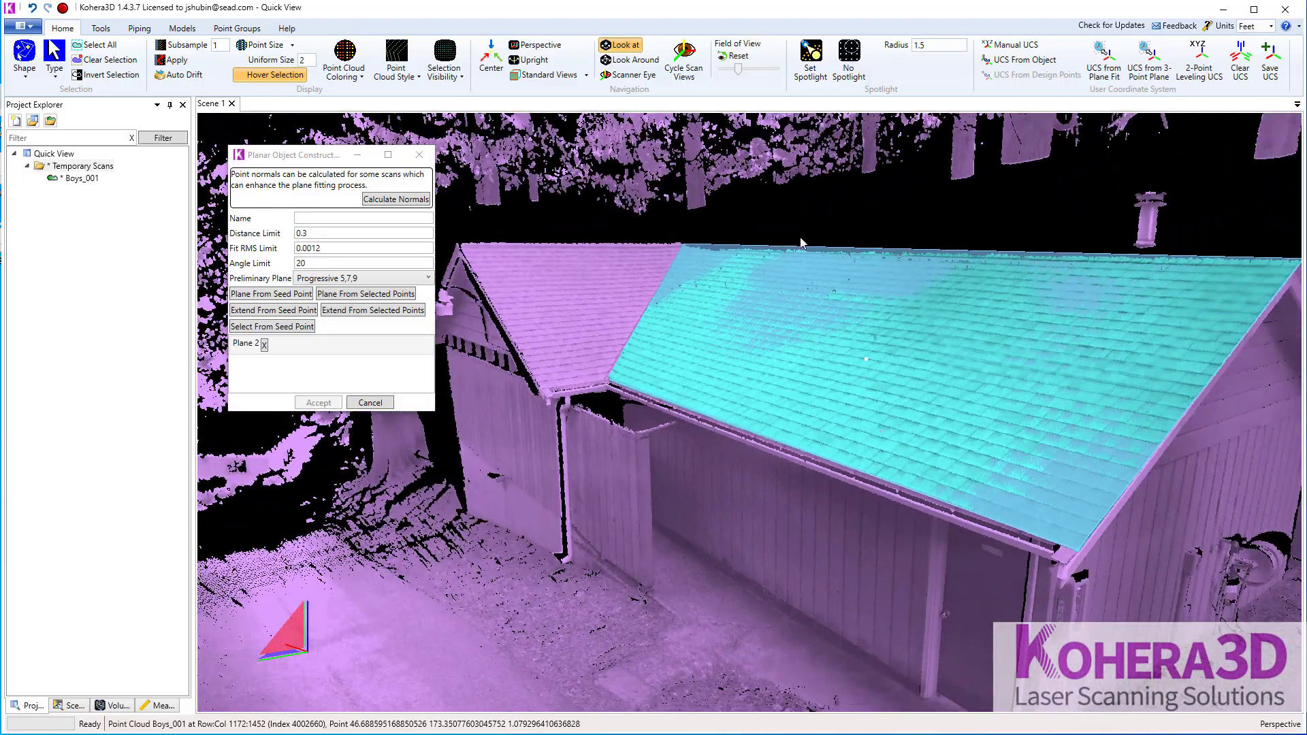
Name the fitted plane Roof1 and save it in the Temporary Scans folder
click(338, 217)
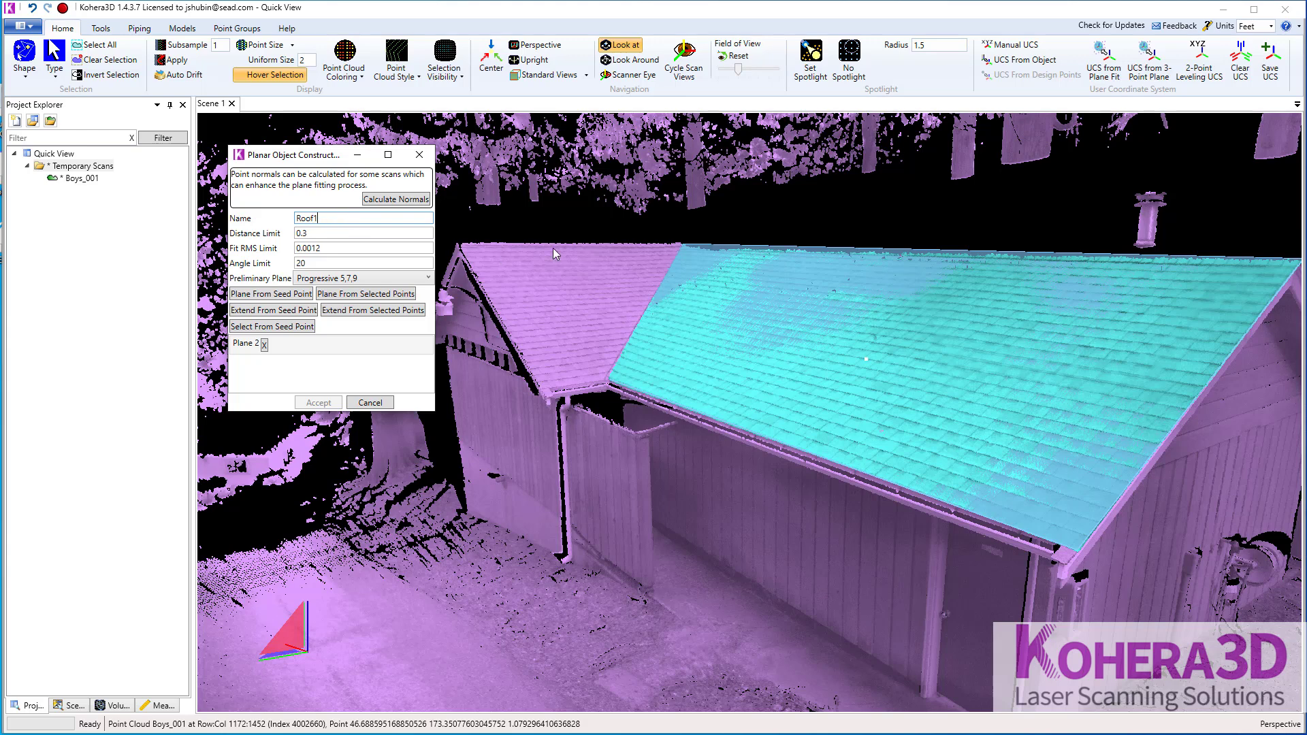
key(Tab)
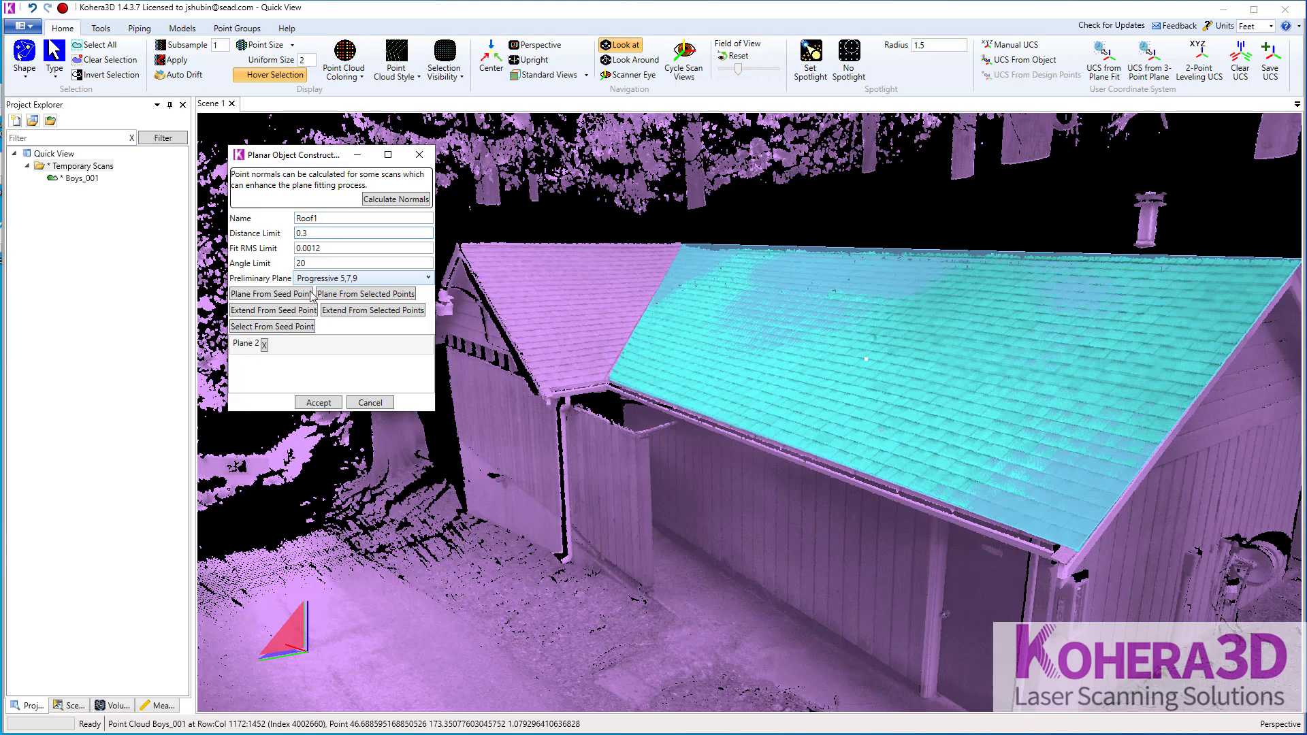
click(330, 403)
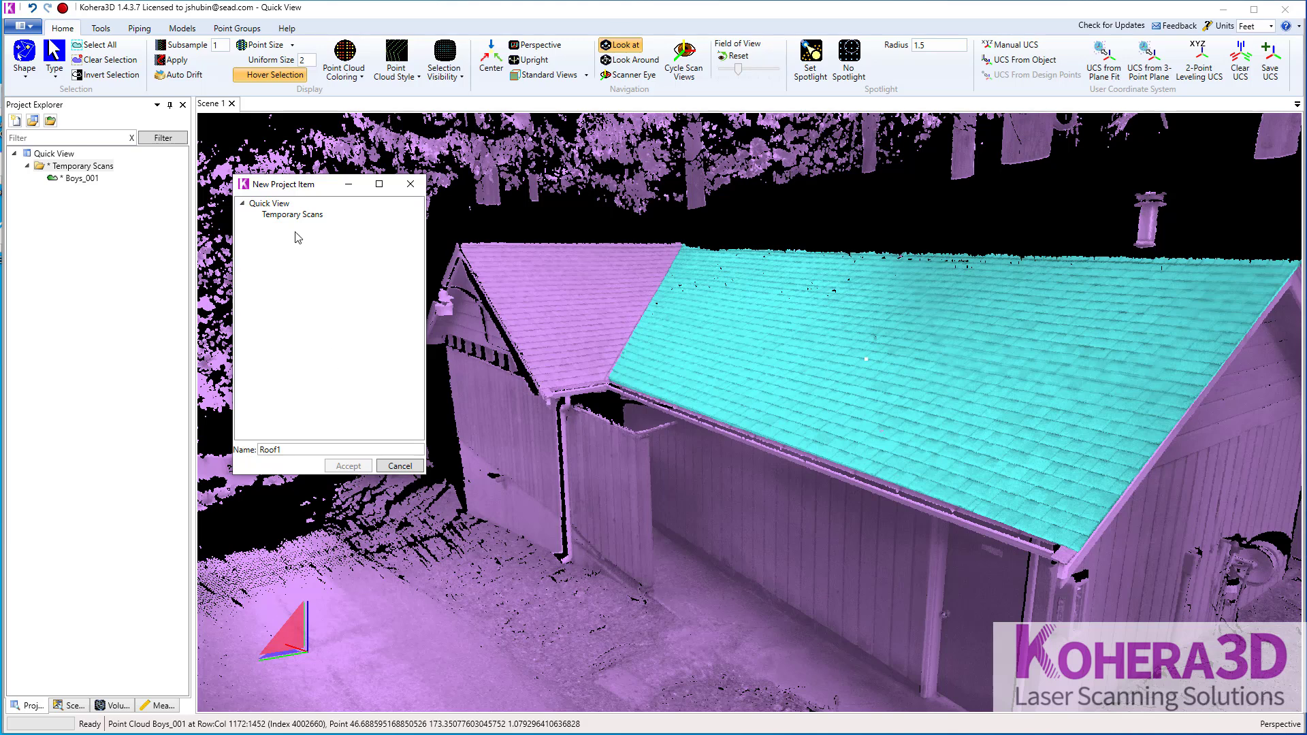
click(278, 216)
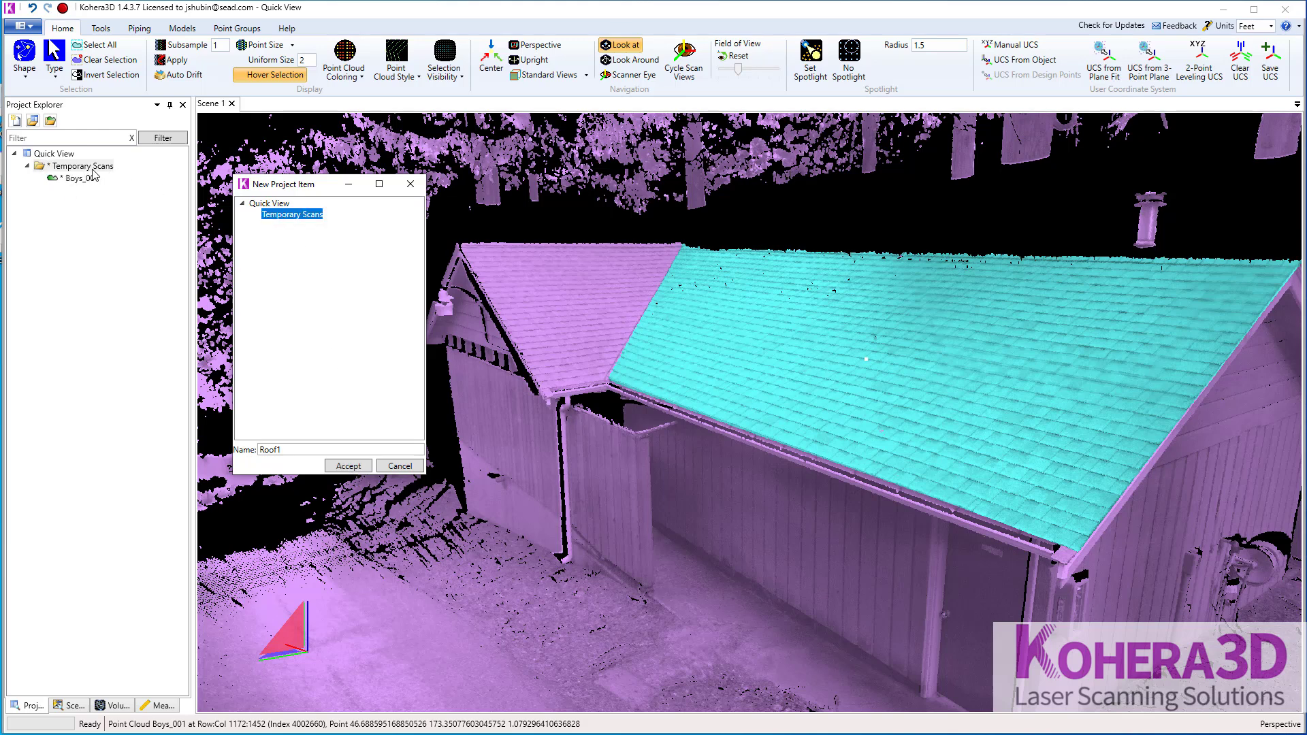
click(349, 466)
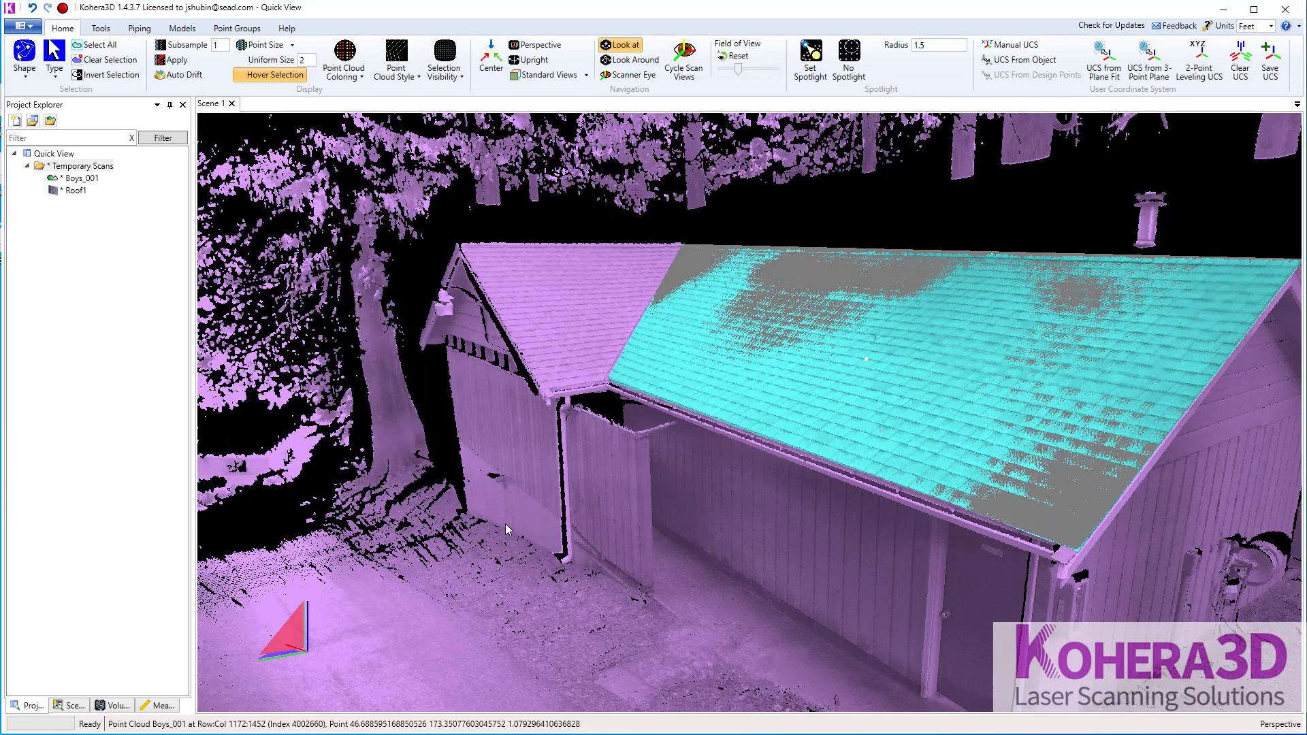
Clear the point selection and pick a single seed point on the adjoining smaller roof slope using the Point selection shape
scroll(469, 521, up, 5)
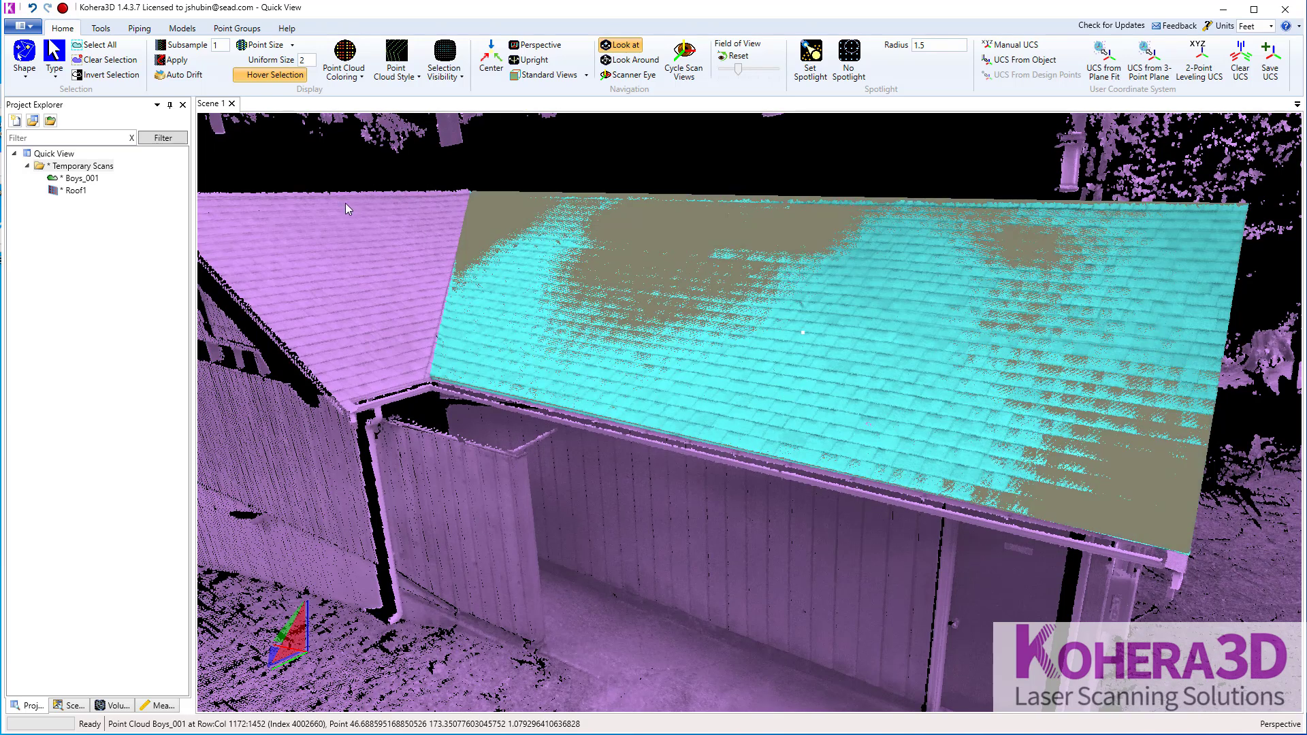
click(121, 61)
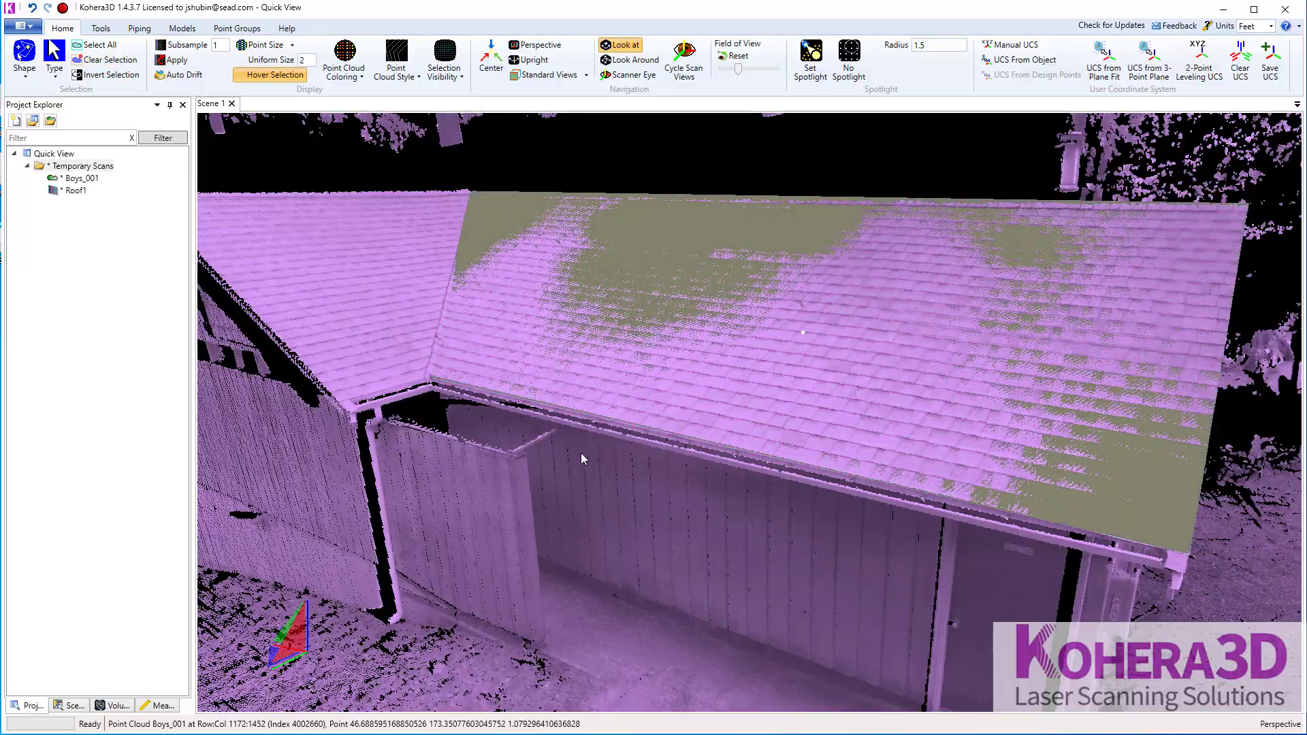
drag(582, 452, 551, 411)
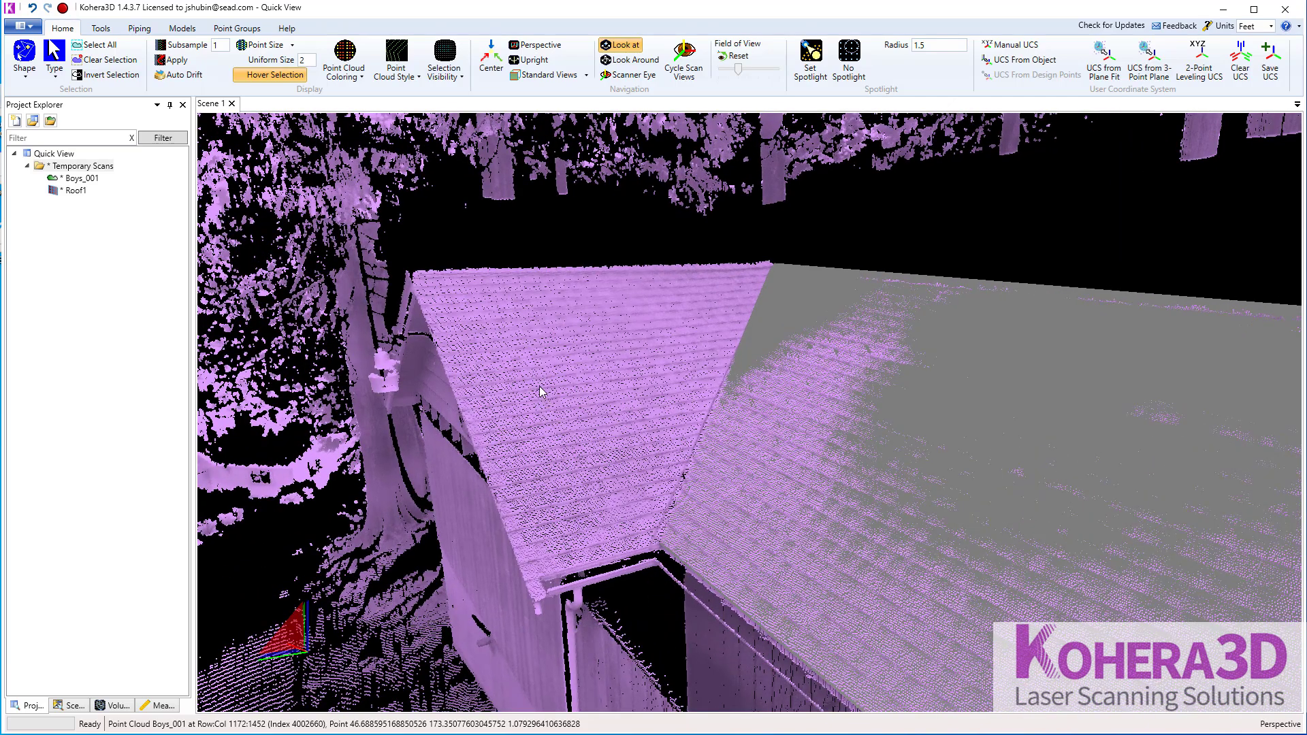
click(26, 73)
click(42, 99)
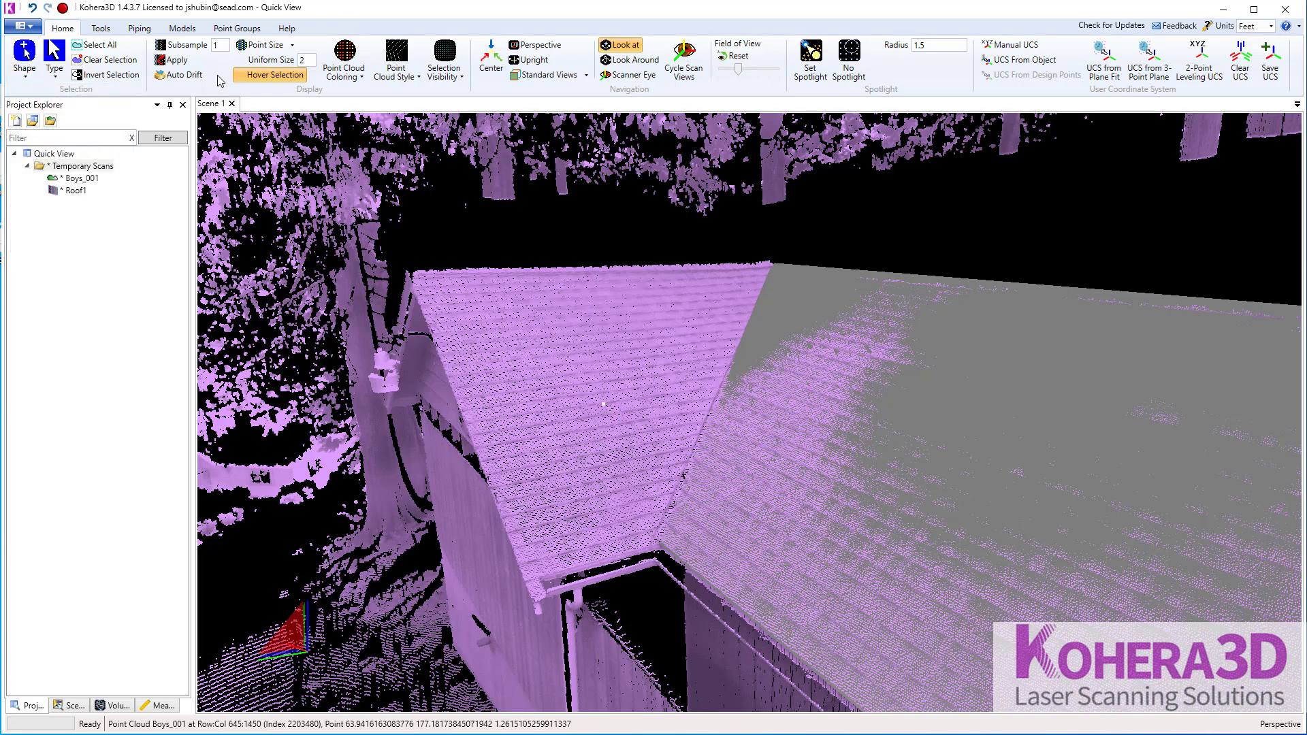
Start a new Planar Construction and select the smaller roof slope's points from the seed point
click(182, 28)
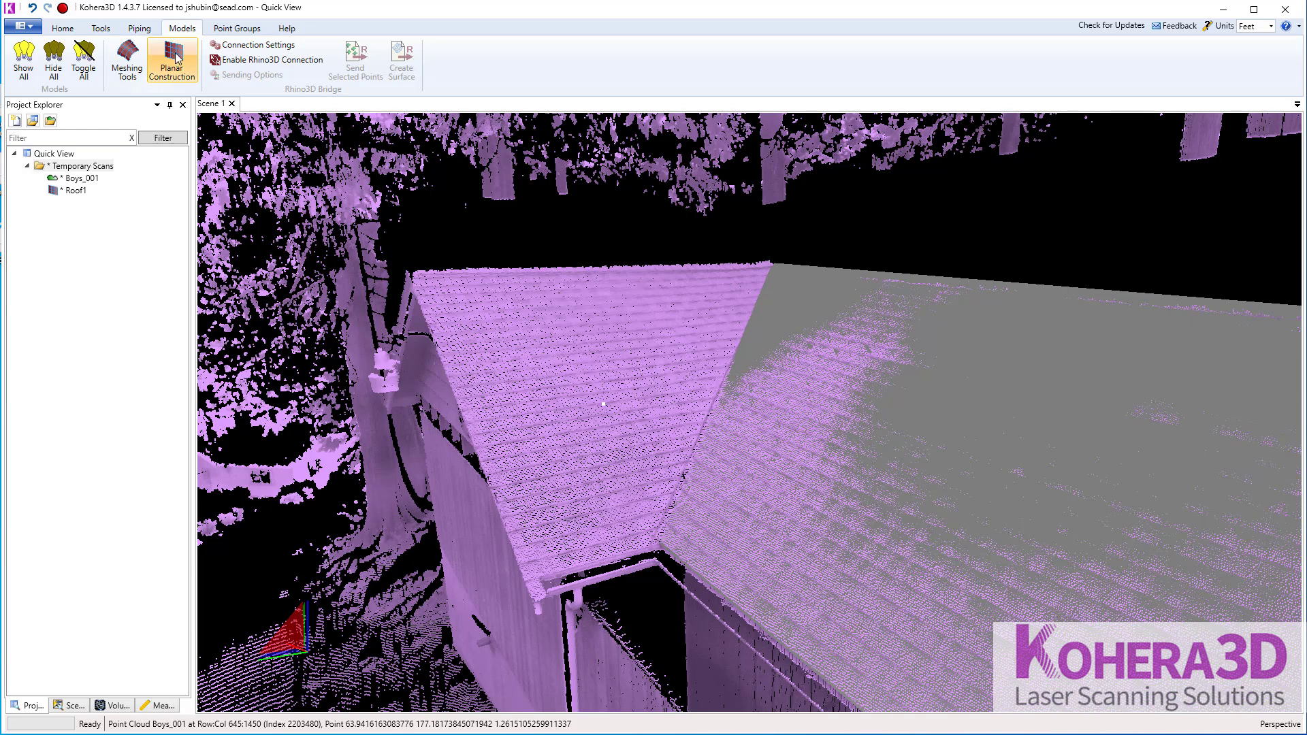
click(174, 60)
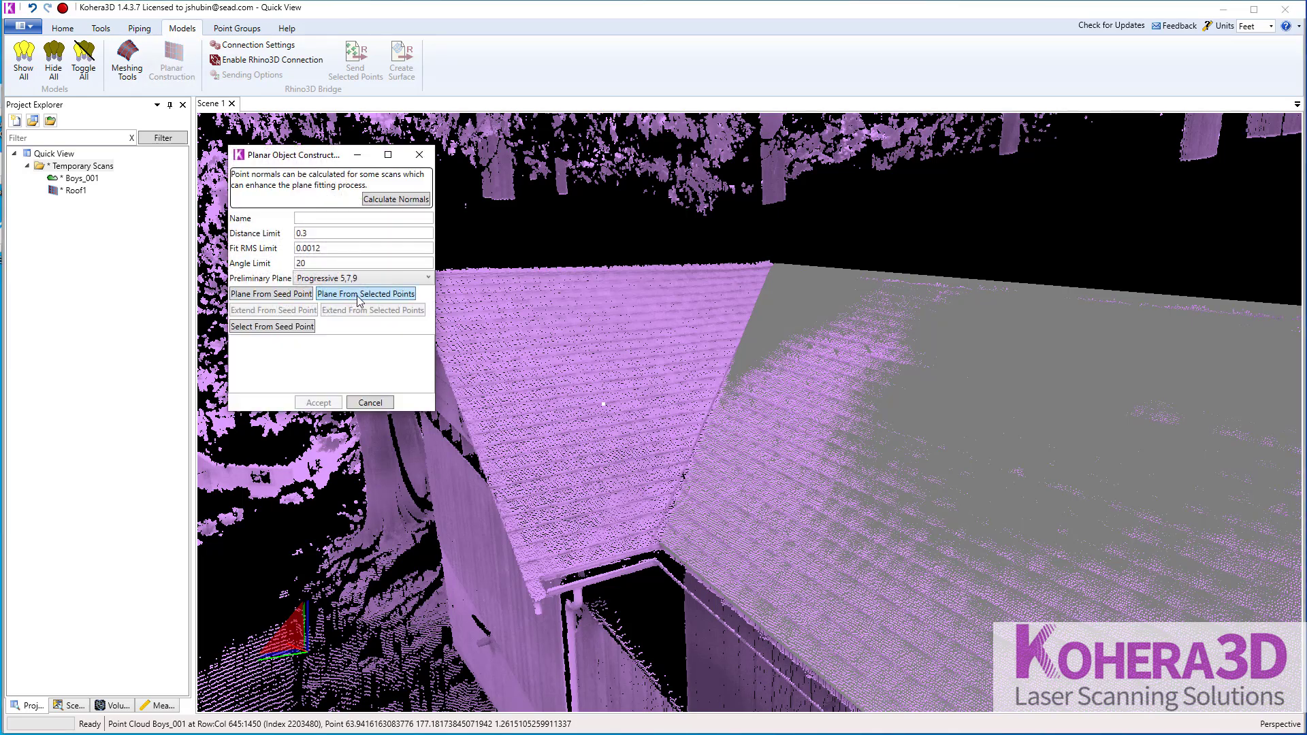
click(280, 328)
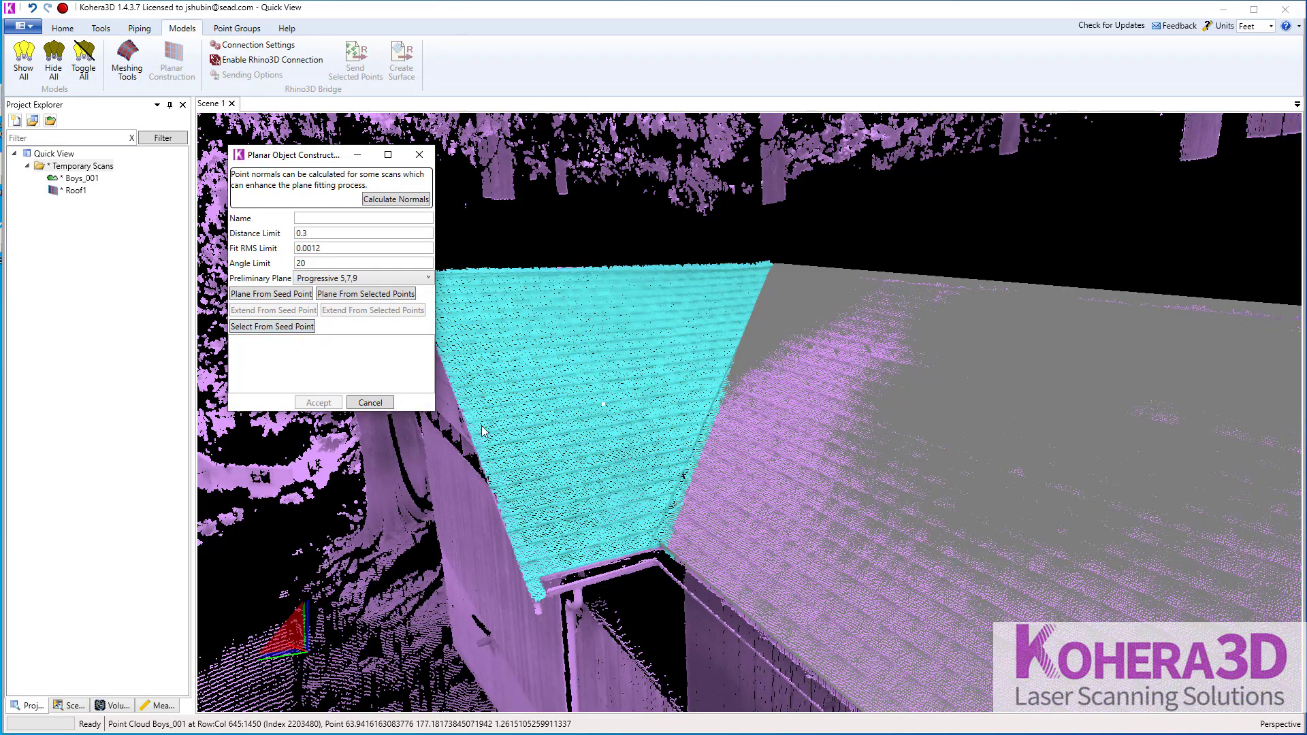
Deselect the stray points along the valley between the smaller and larger roof slopes using the Polygon select shape
middle_drag(579, 451, 643, 473)
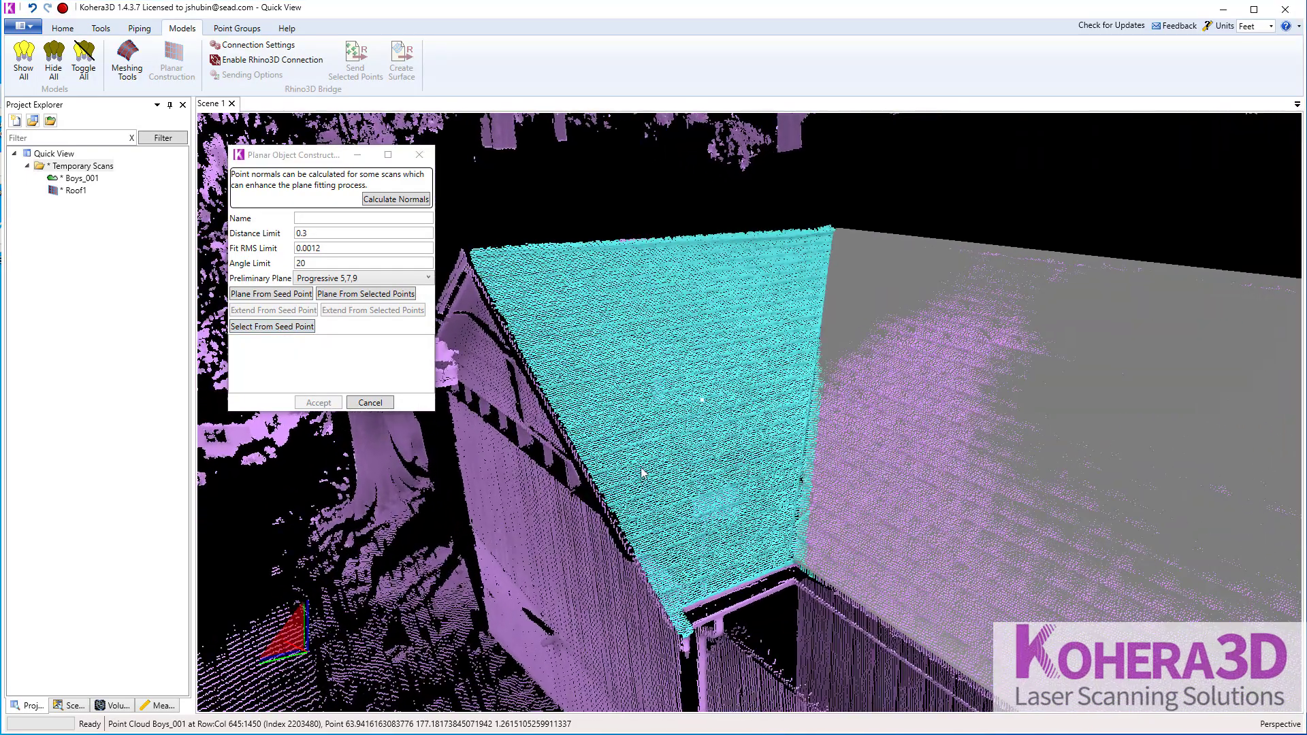
click(61, 29)
click(25, 71)
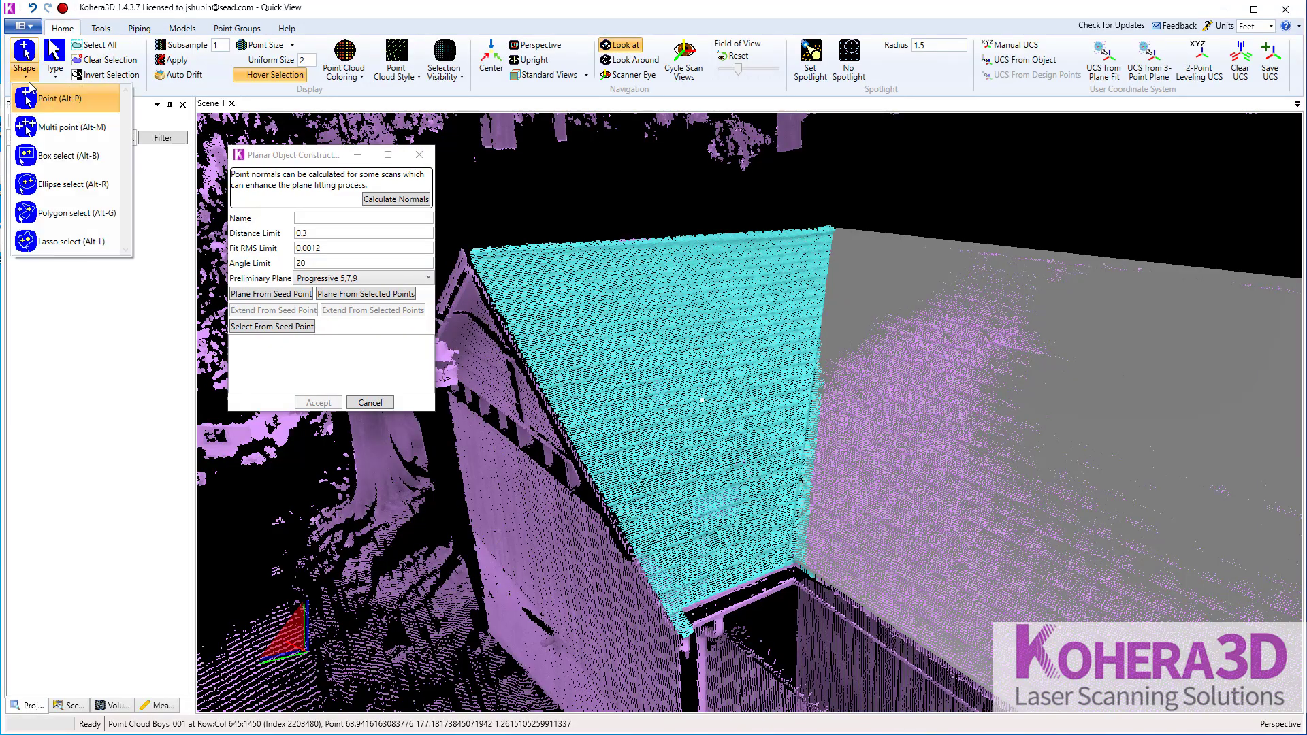
click(53, 214)
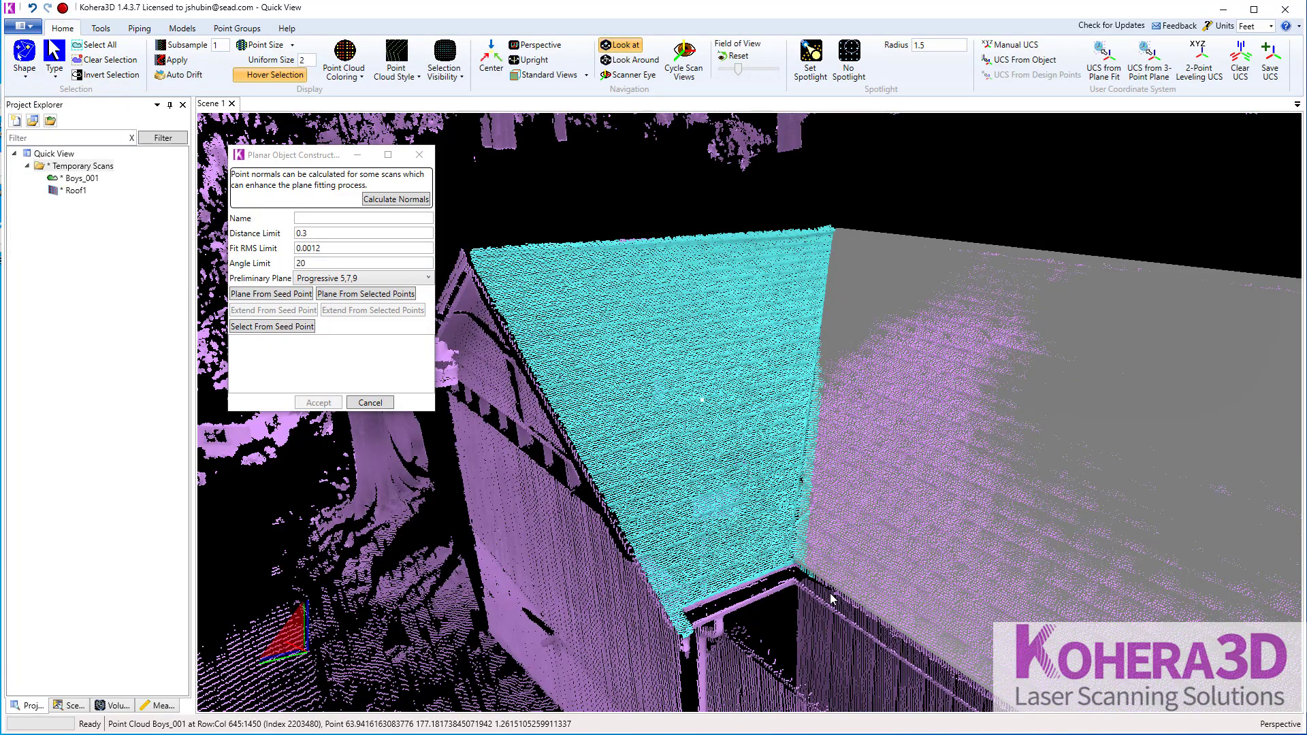
scroll(827, 598, up, 5)
scroll(842, 555, up, 3)
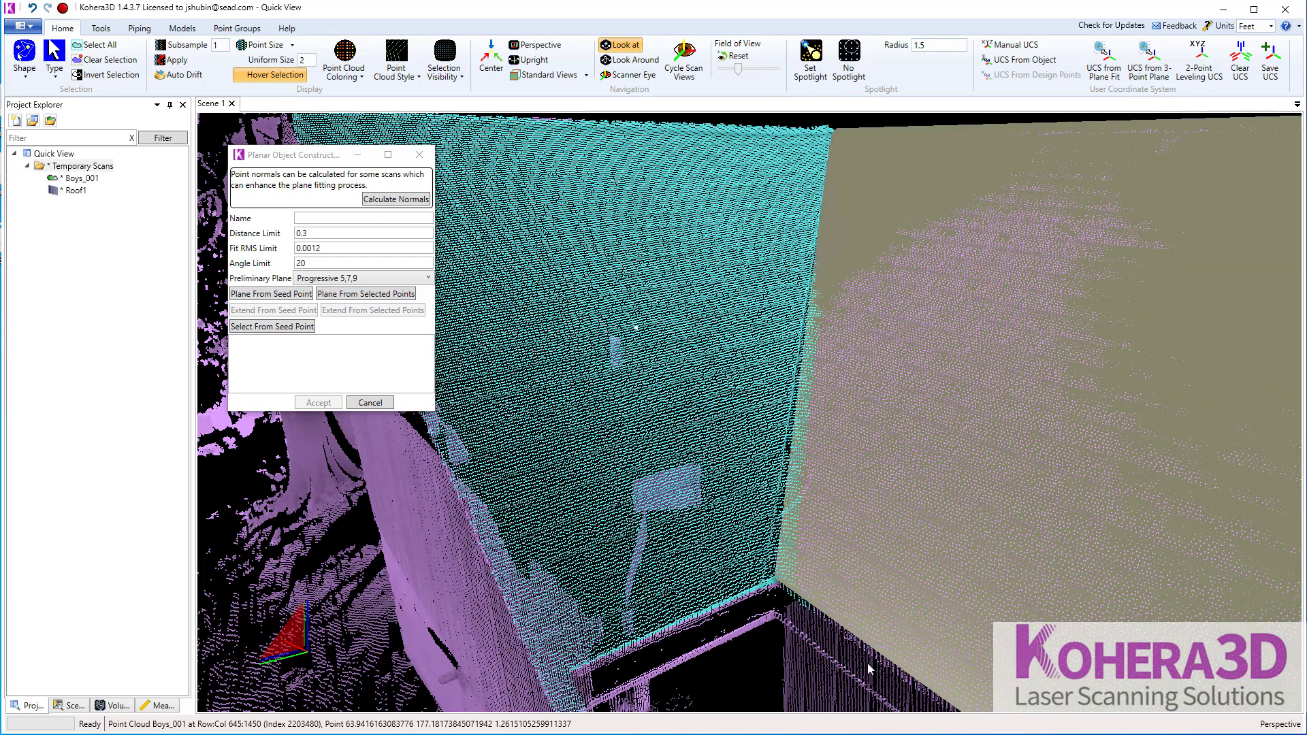
click(774, 587)
click(820, 217)
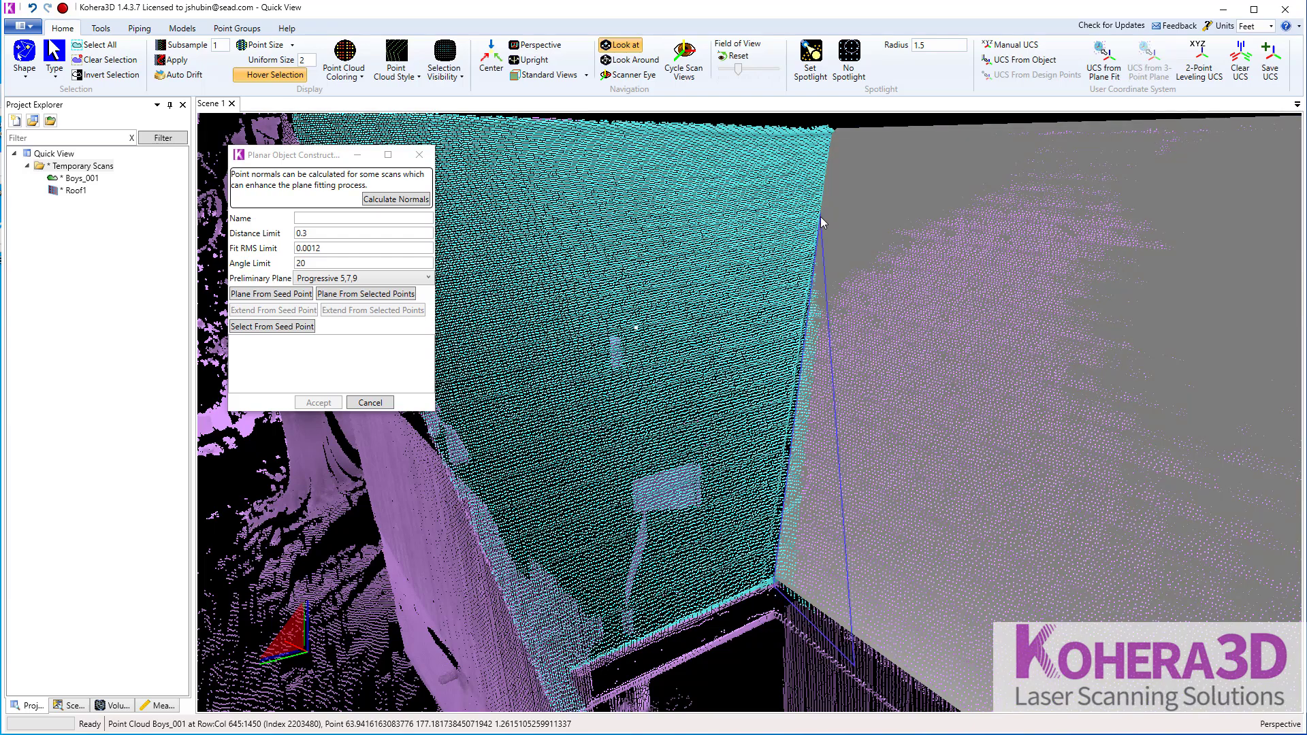
click(888, 273)
Deselect the stray points at the smaller slope's lower eave corner by the gutter with another polygon
drag(808, 540, 946, 474)
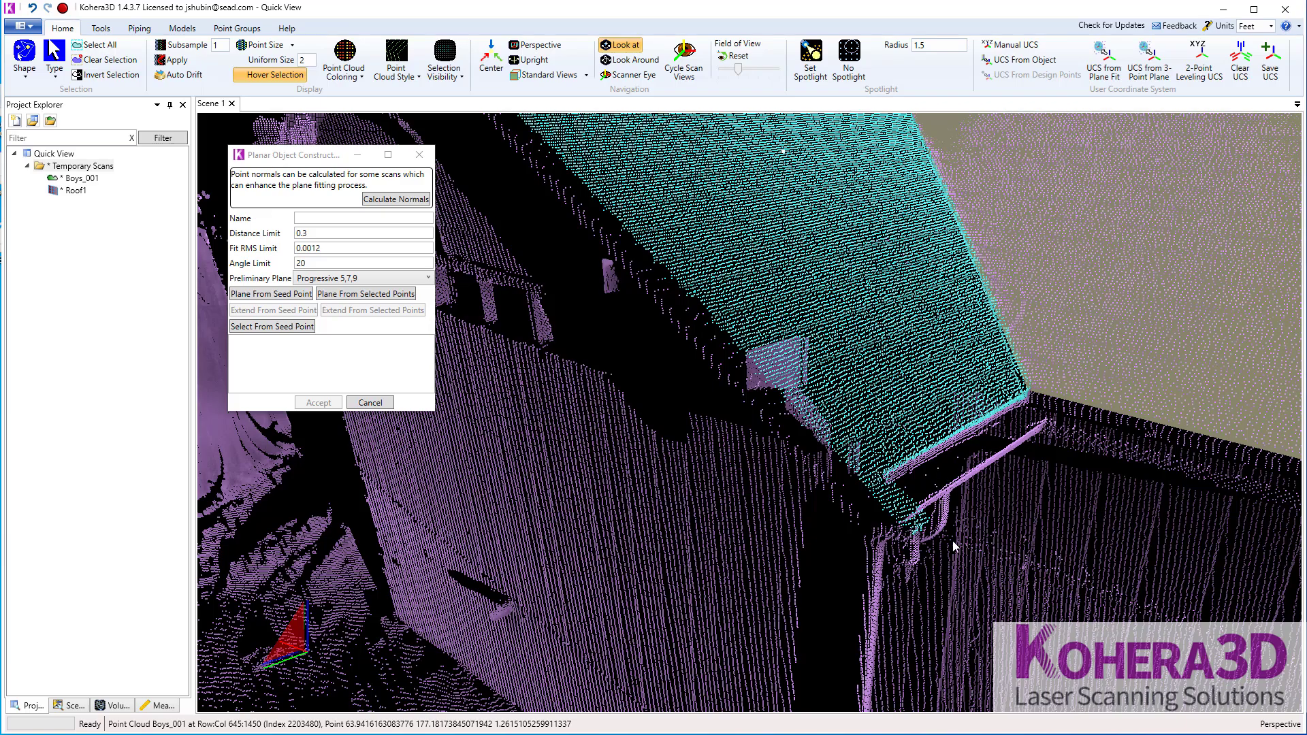
click(906, 469)
click(937, 587)
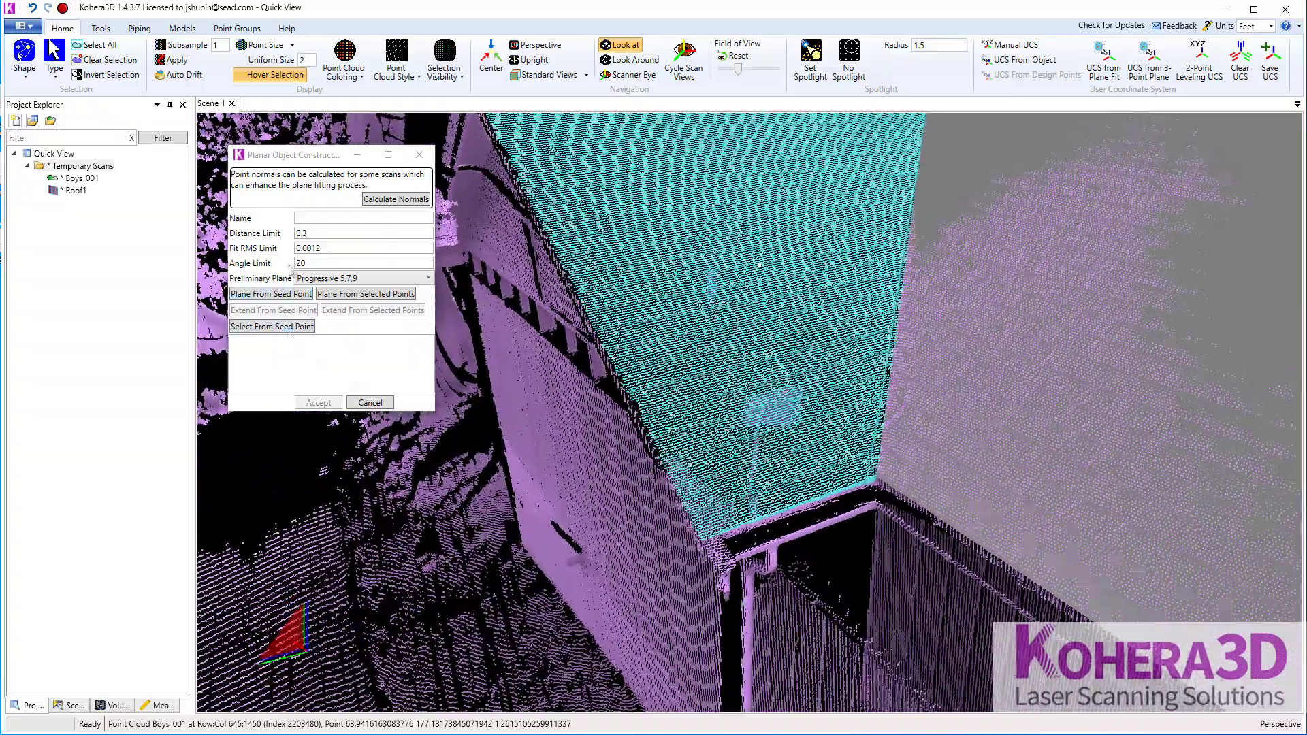
Name the new planar object Roof2 and fit its plane from the selected points of the smaller slope
click(326, 220)
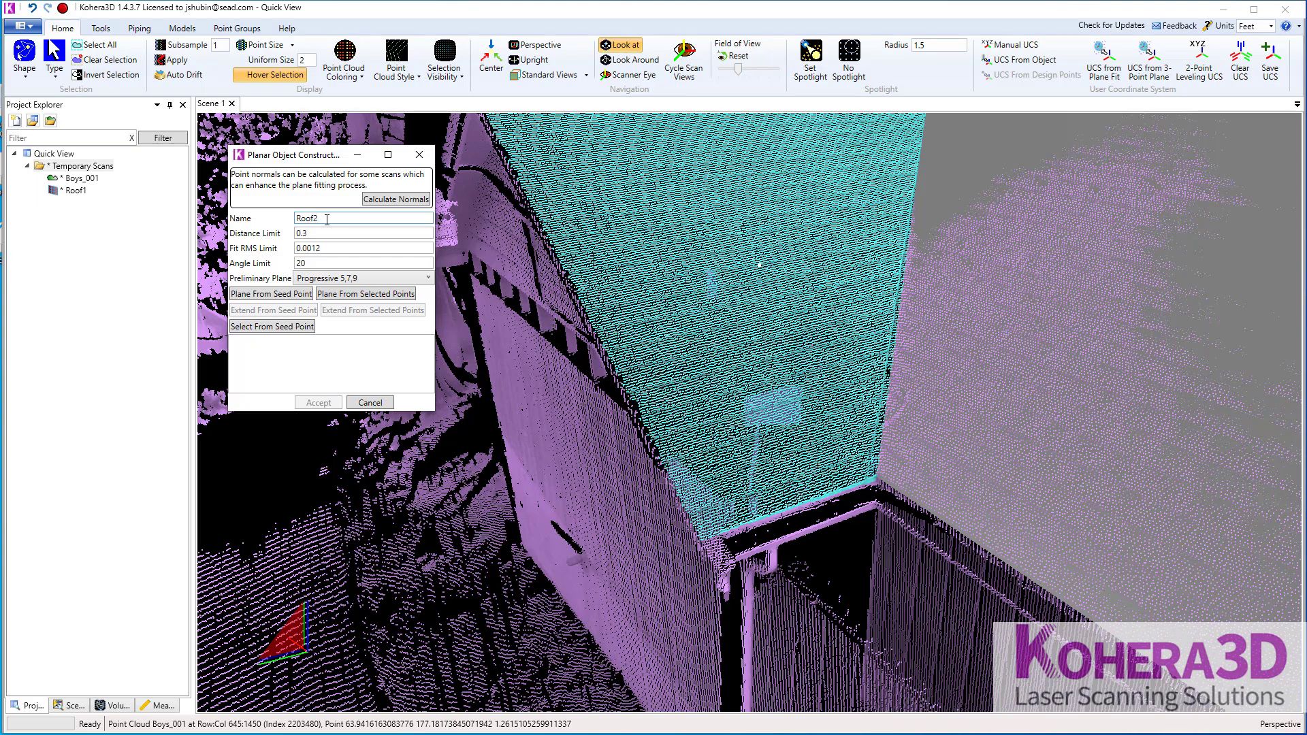
key(Tab)
click(366, 297)
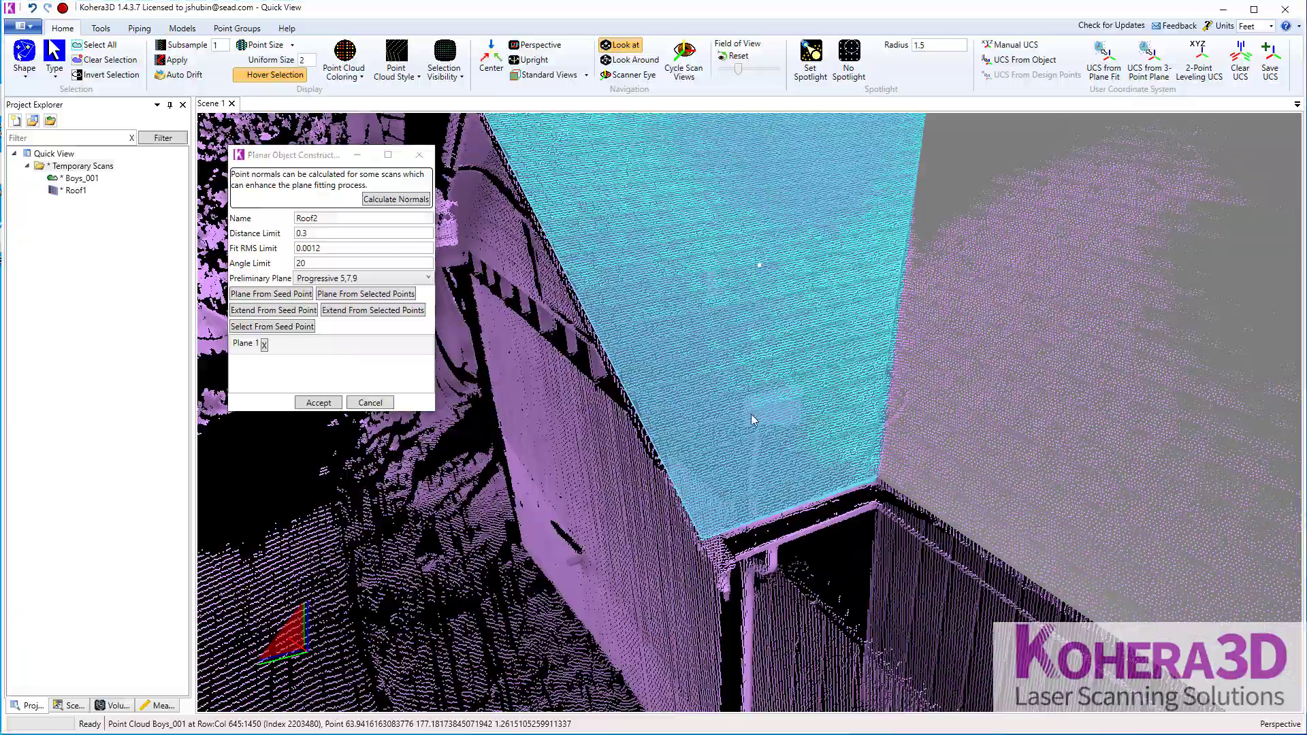
drag(788, 419, 780, 483)
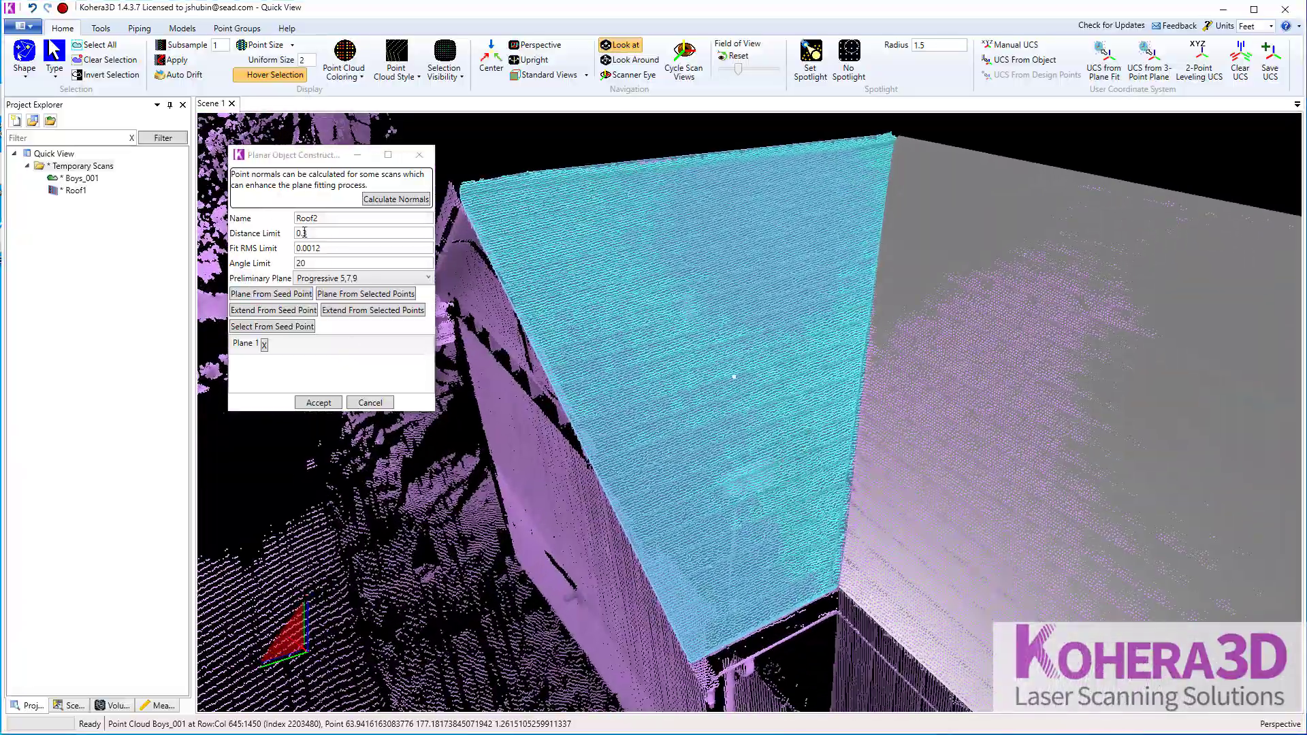
Accept the fitted plane, save Roof2 in the Temporary Scans folder, and clear the point selection
click(326, 406)
click(326, 403)
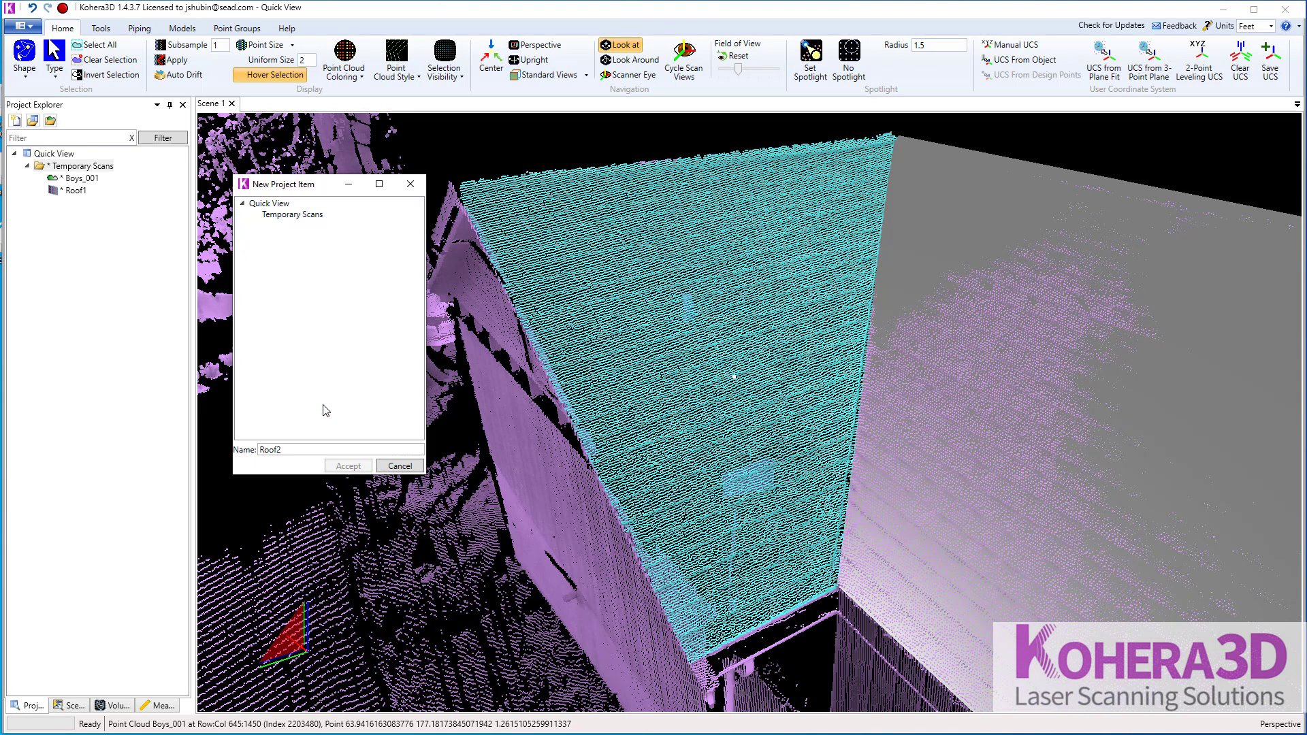
click(294, 216)
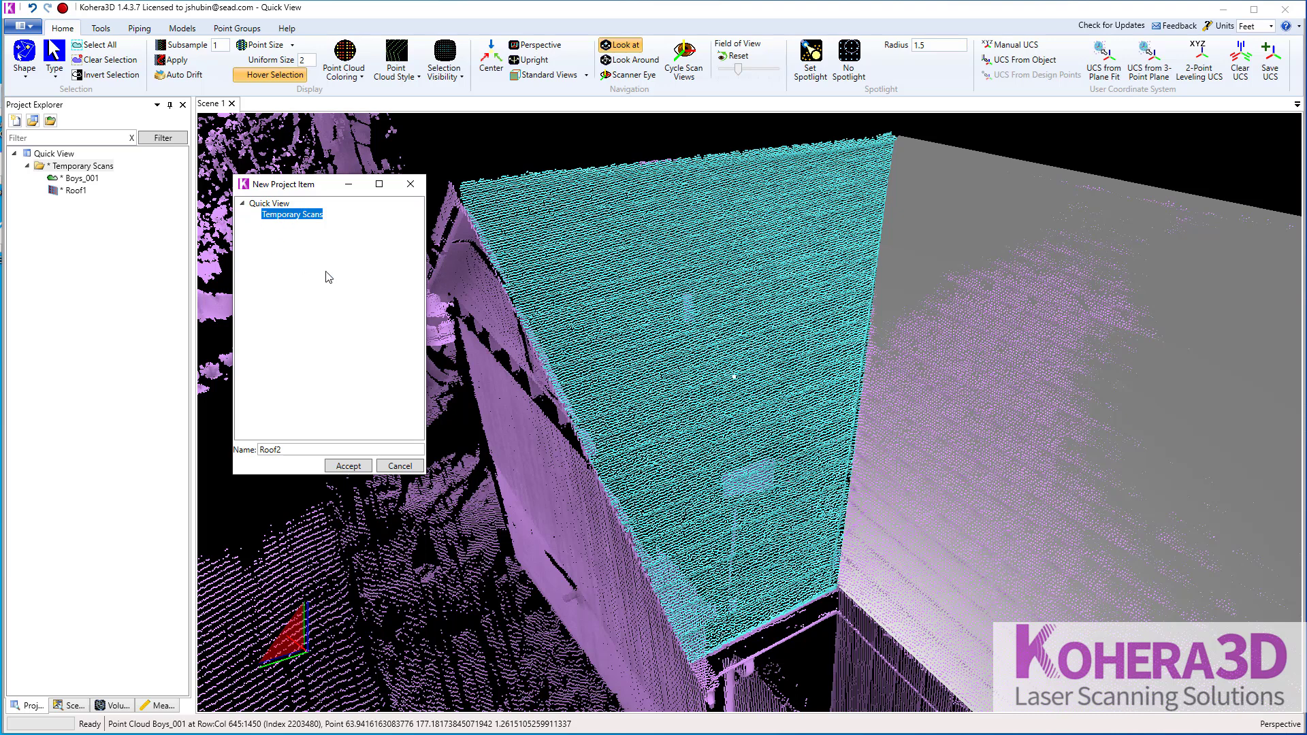
click(348, 466)
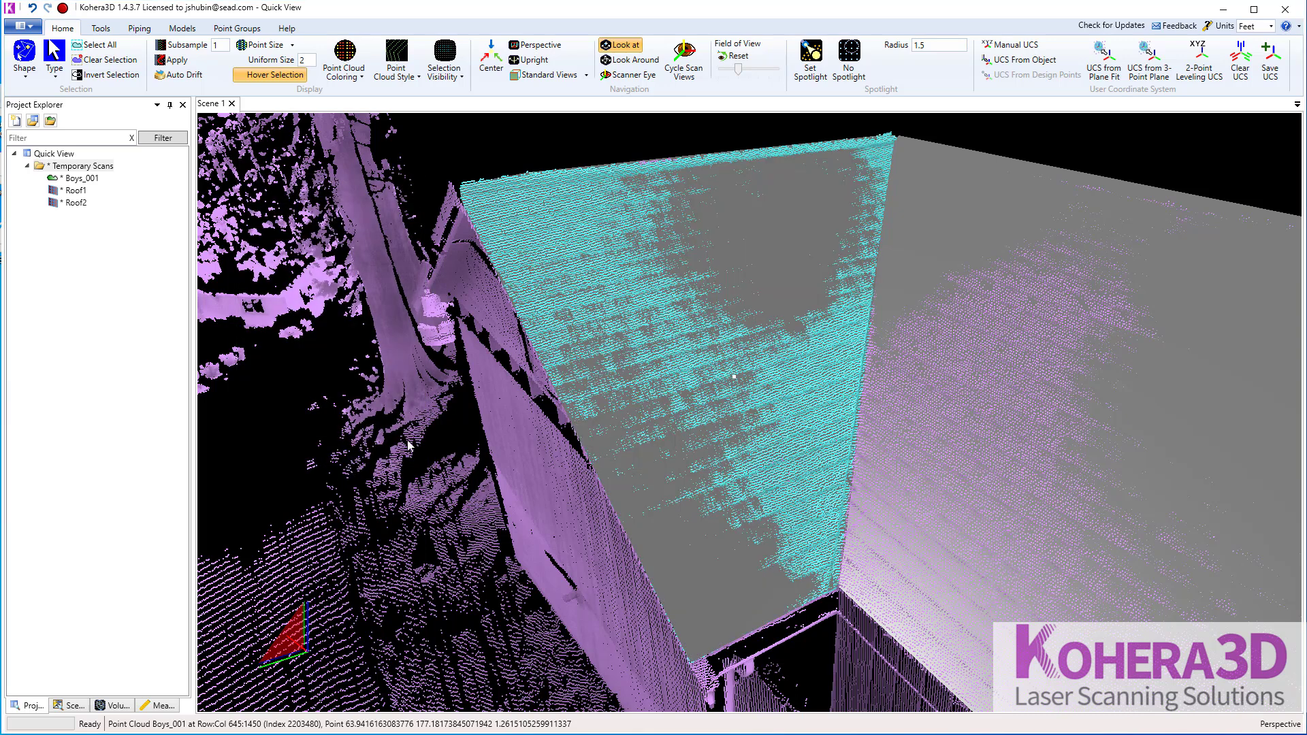
click(105, 60)
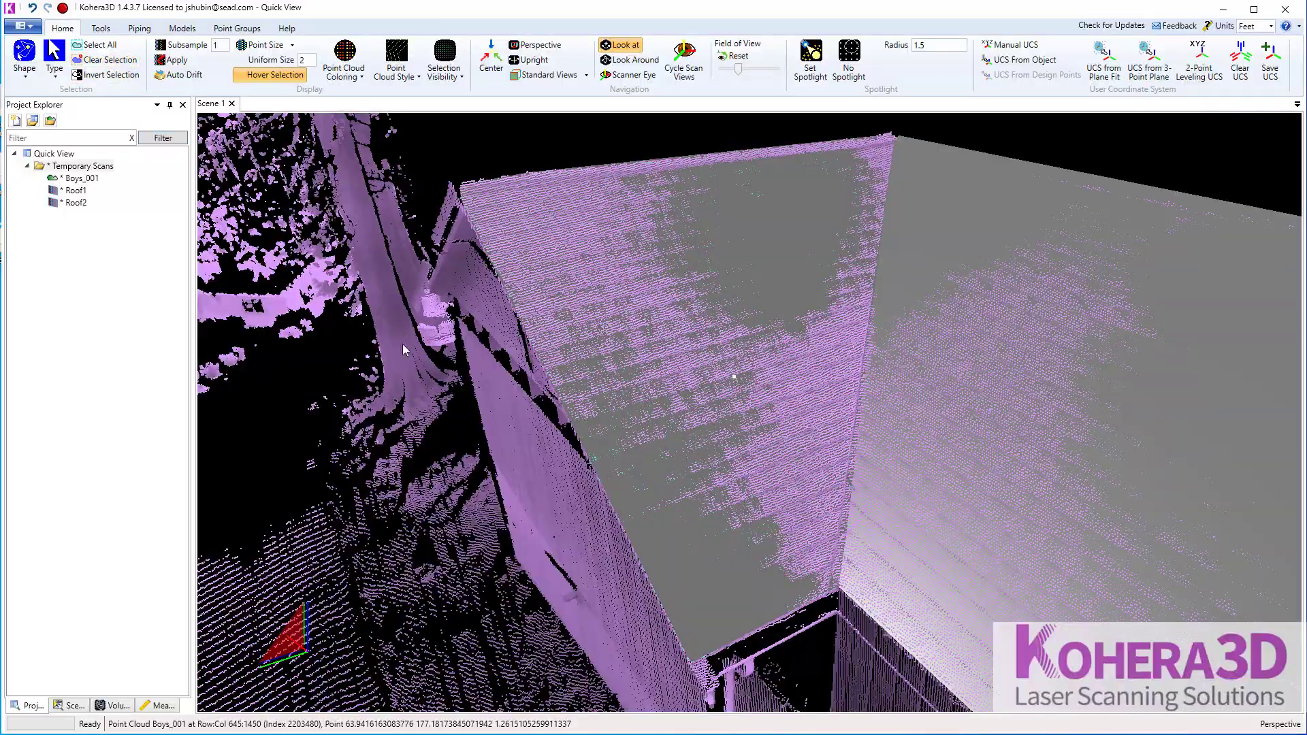
Start a new Planar Construction and pick a single seed point on the recessed wall under the large roof using the Point selection shape
scroll(549, 380, down, 5)
middle_drag(548, 379, 674, 314)
scroll(675, 315, up, 5)
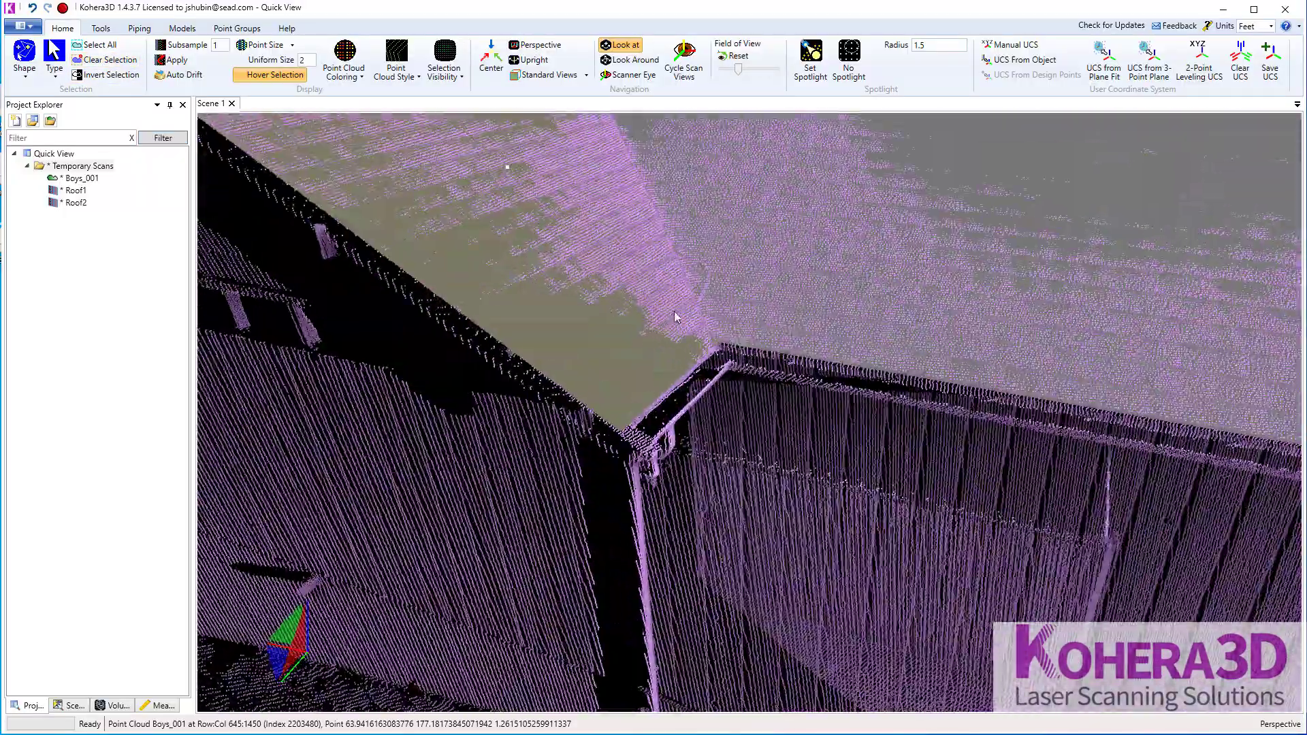
scroll(676, 316, down, 6)
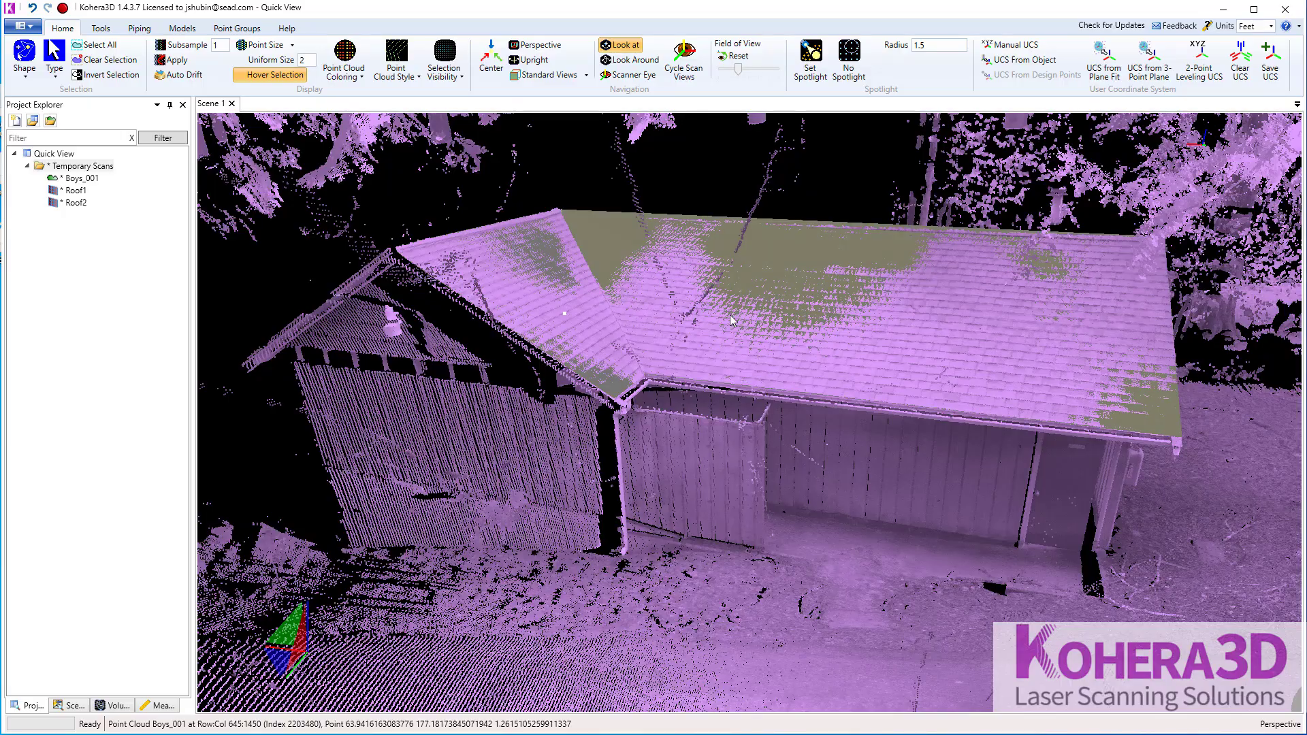
middle_drag(972, 462, 819, 436)
scroll(820, 435, up, 6)
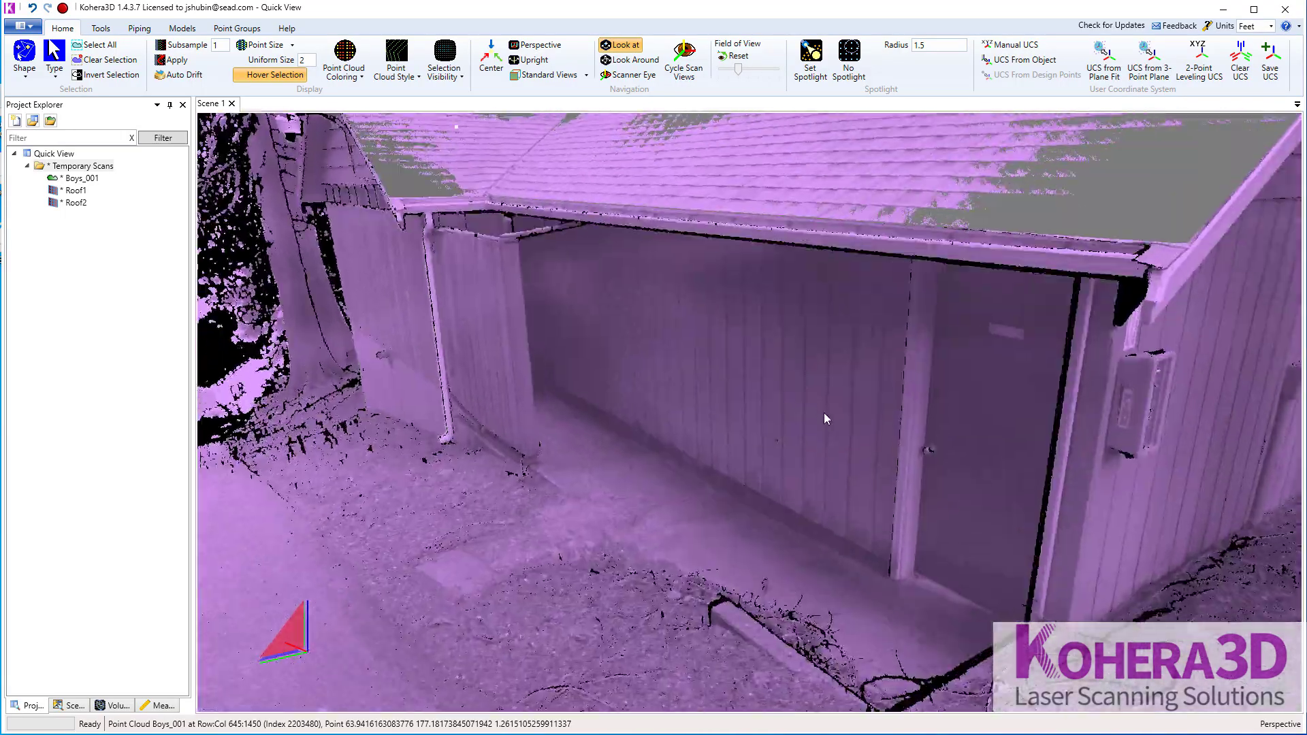
scroll(805, 426, up, 3)
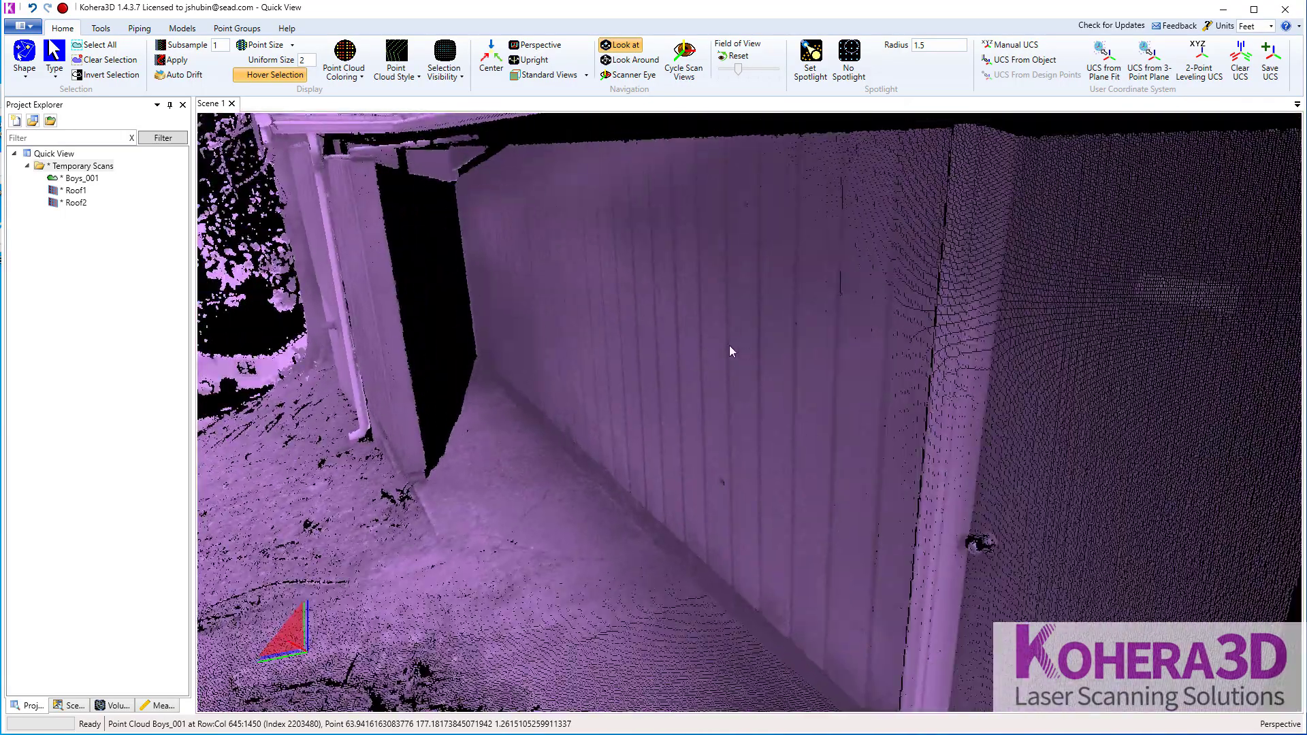
middle_drag(729, 346, 762, 350)
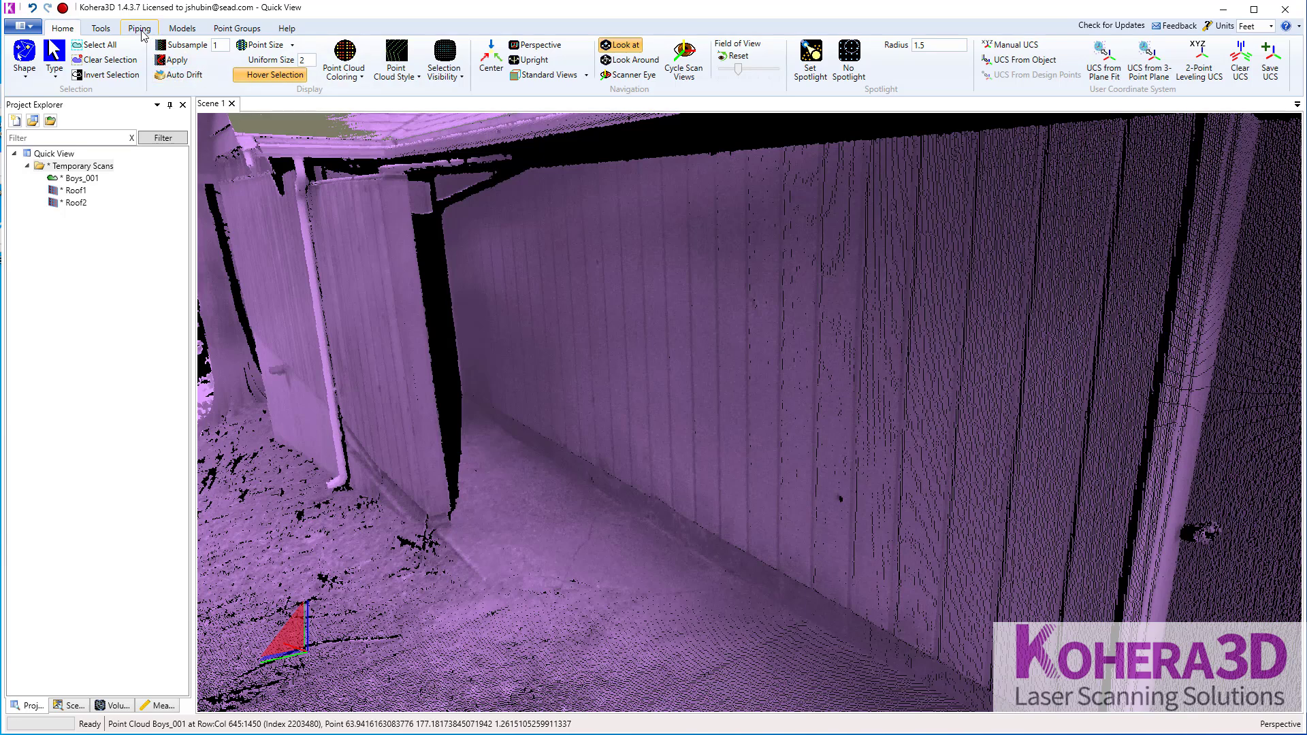
click(182, 28)
click(171, 60)
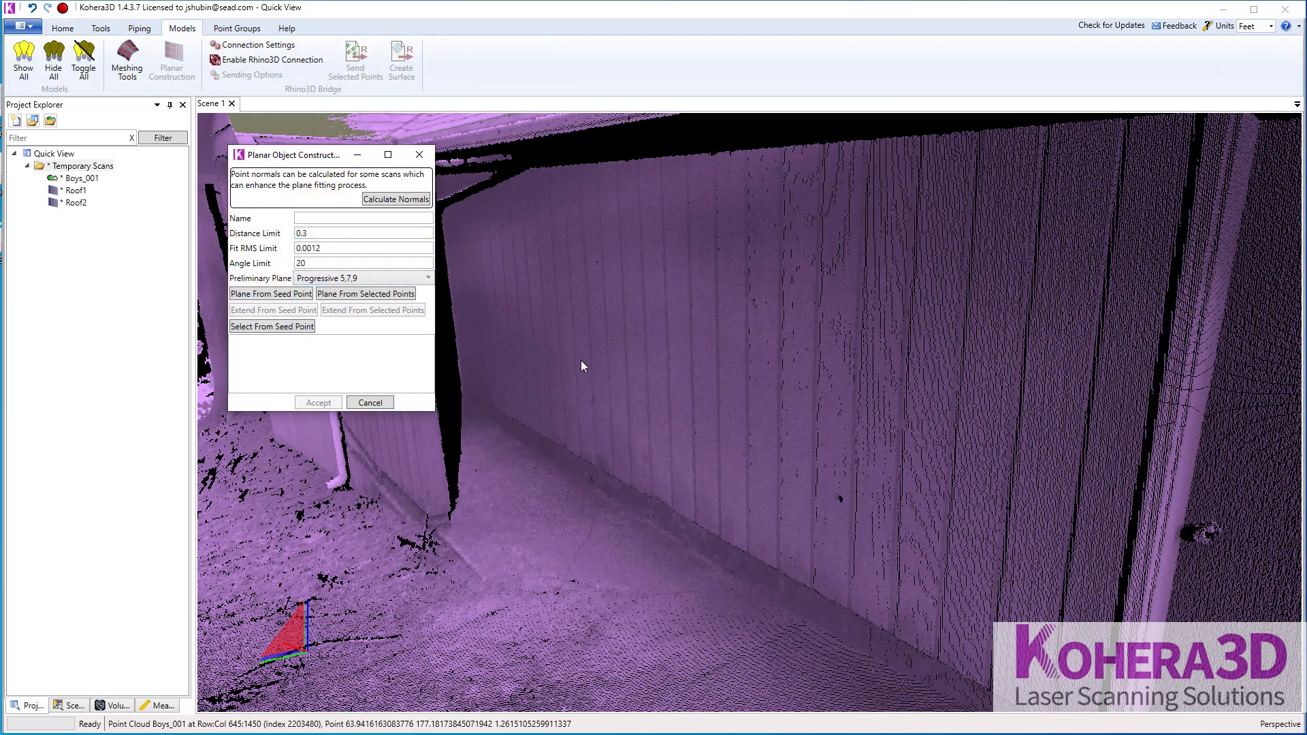
click(761, 383)
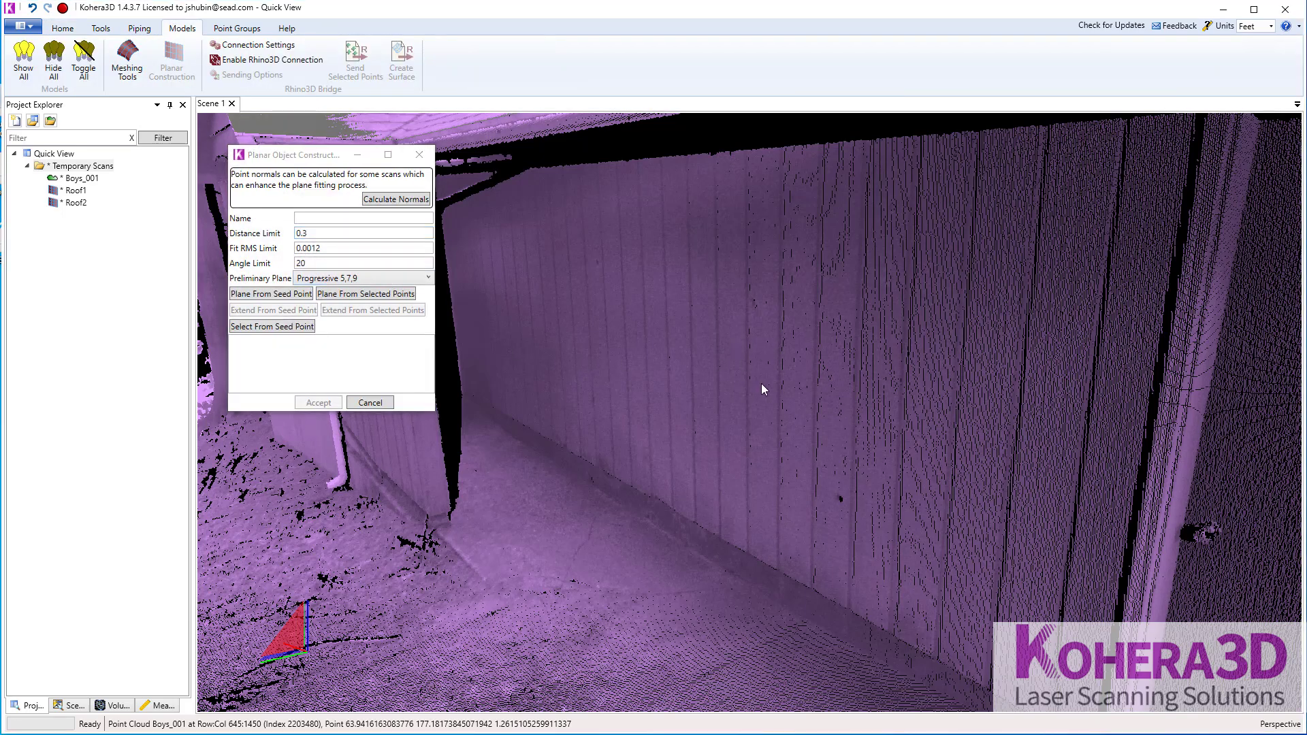
click(61, 28)
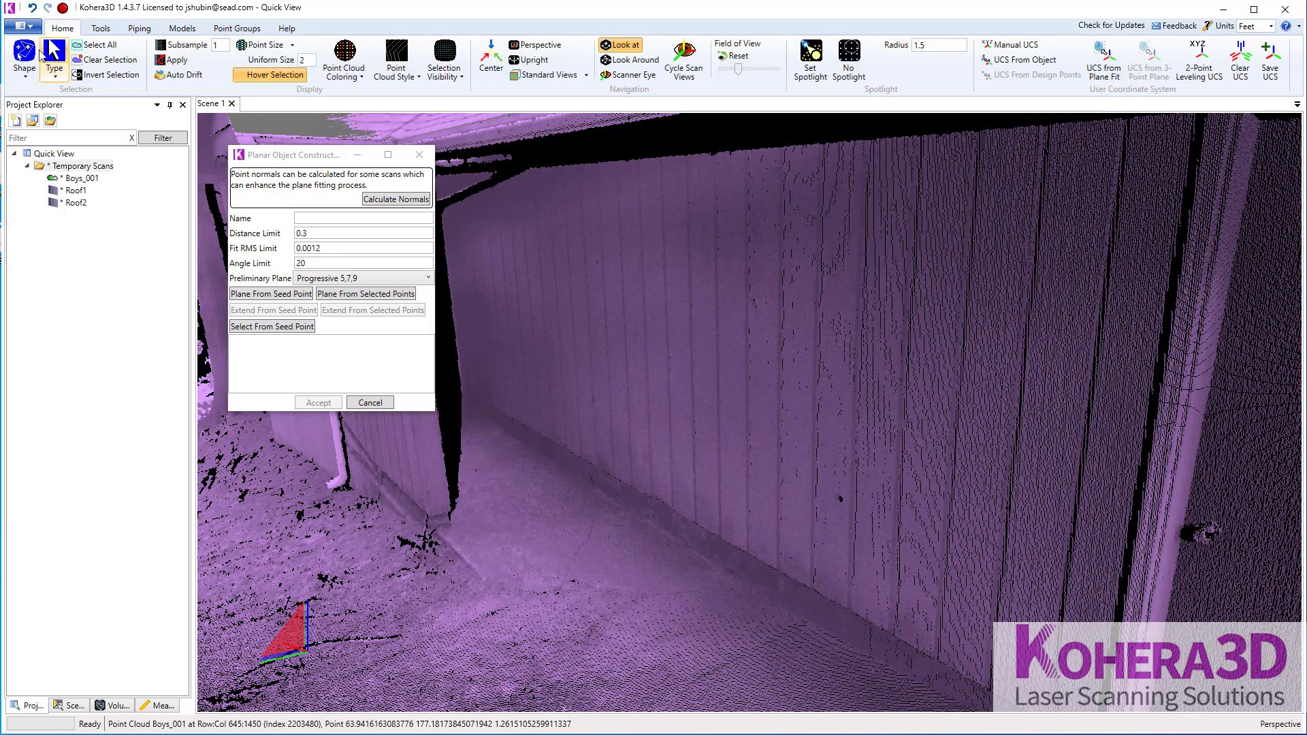
click(24, 60)
click(55, 99)
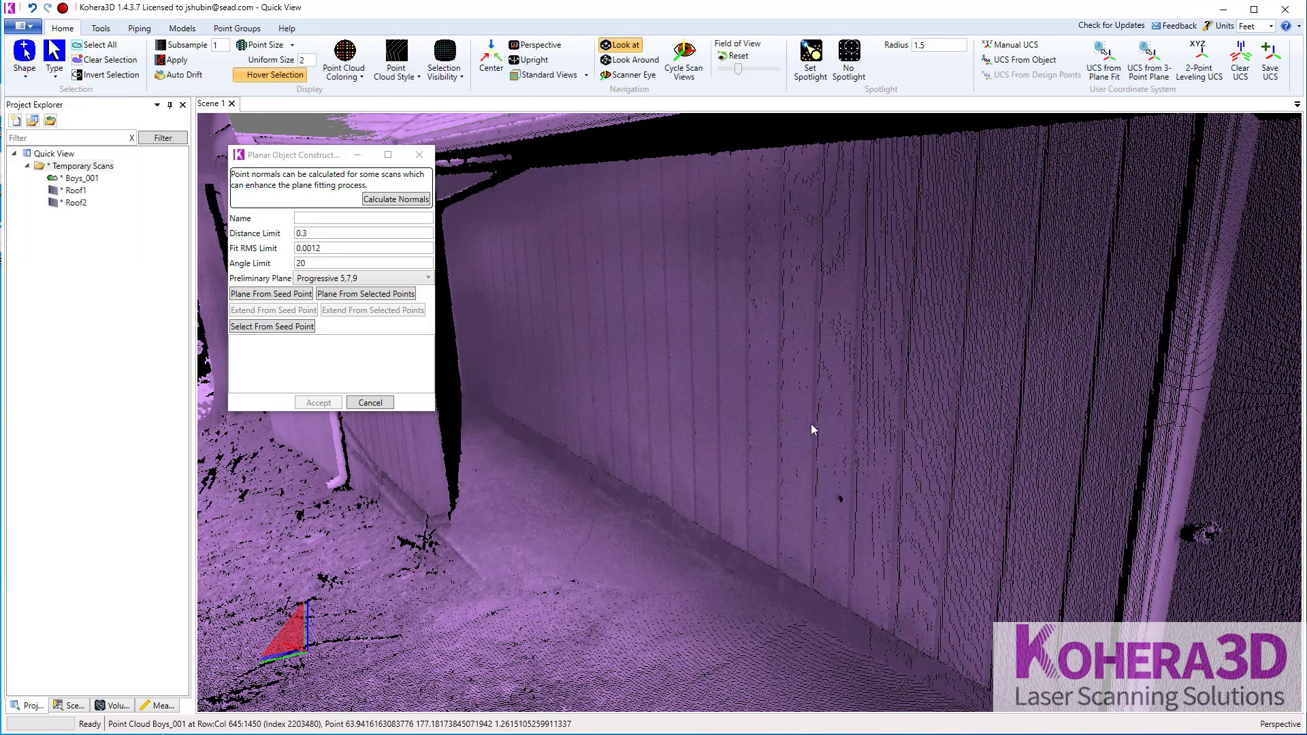
click(769, 361)
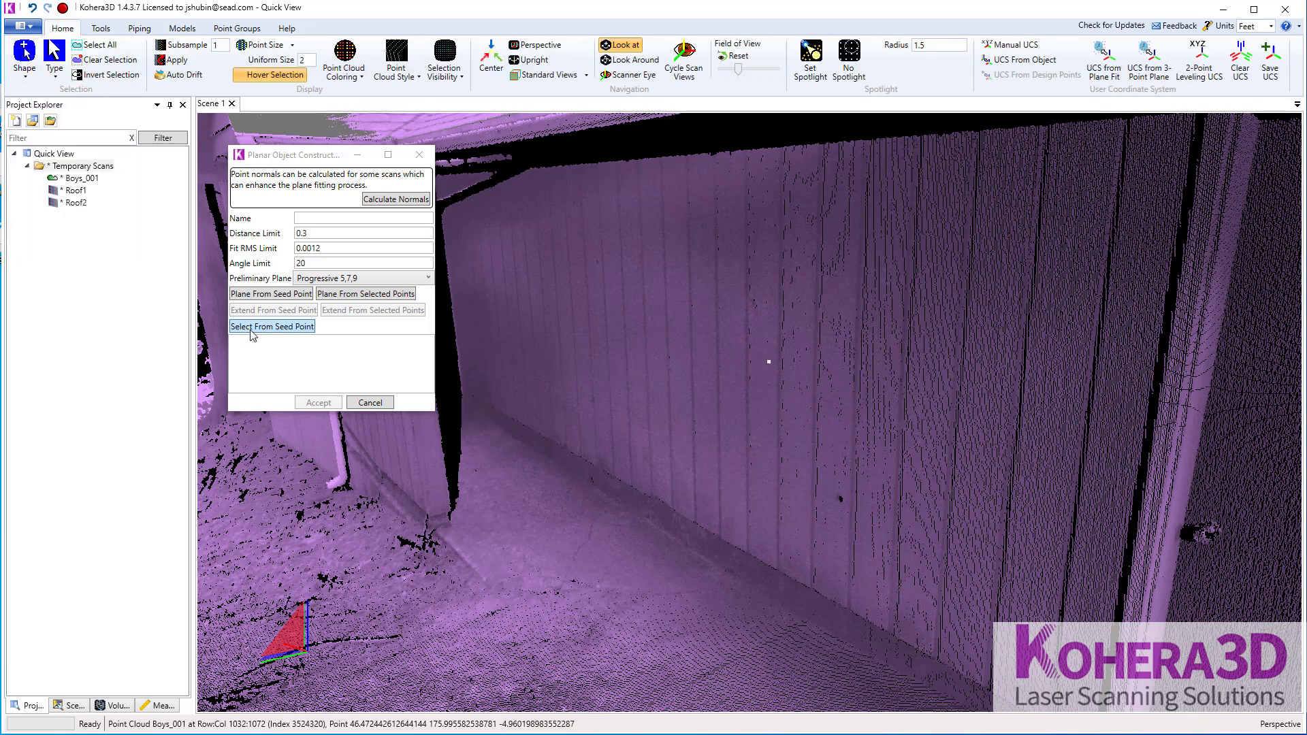
Try fitting a plane to the recessed wall directly from the seed point, and remove that trial plane
click(291, 300)
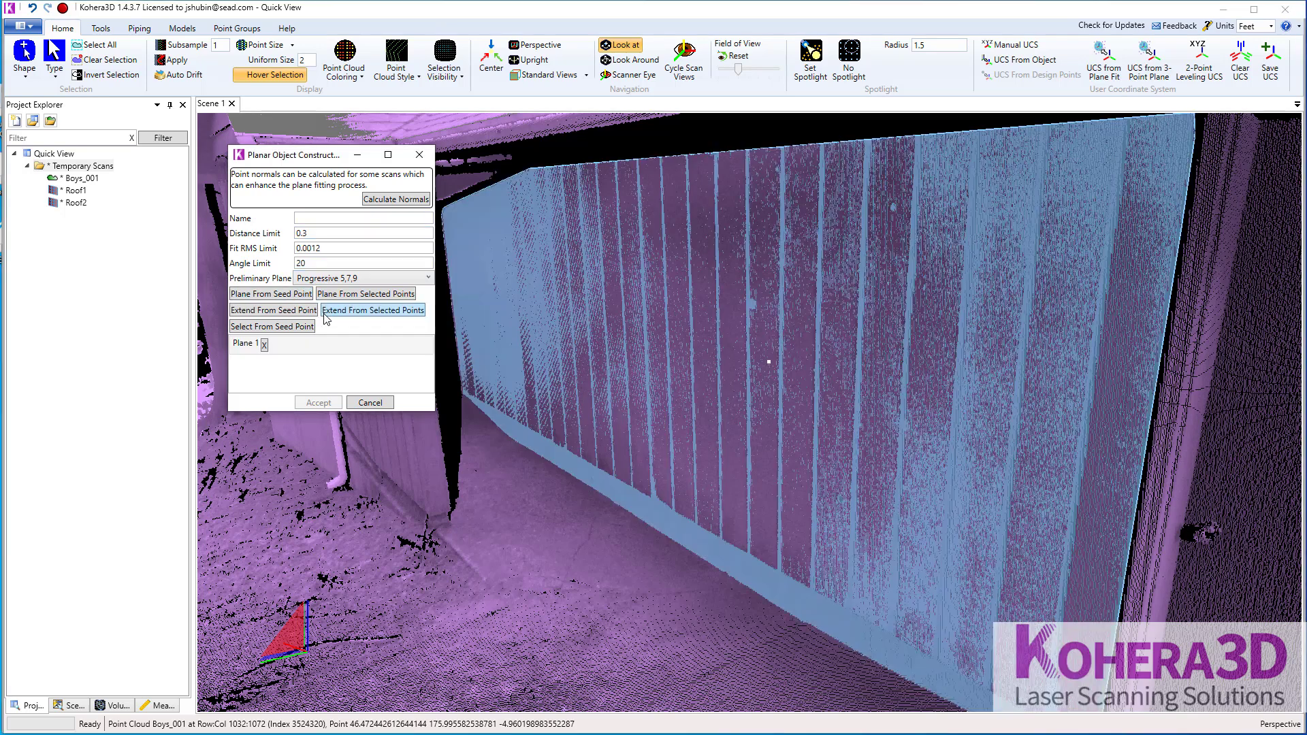
mouse_move(619, 447)
mouse_down()
mouse_move(655, 394)
mouse_move(599, 379)
mouse_move(542, 391)
mouse_move(655, 419)
mouse_move(634, 430)
mouse_up()
scroll(634, 430, up, 2)
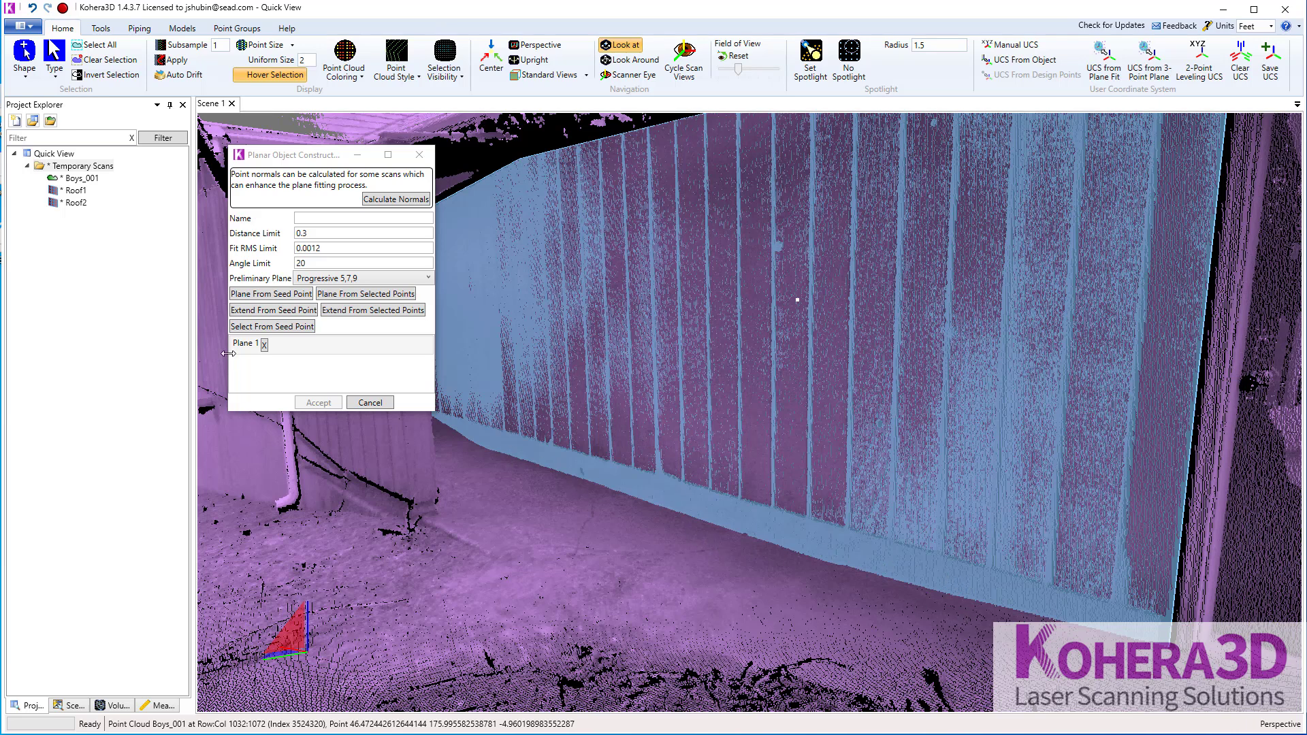
click(264, 344)
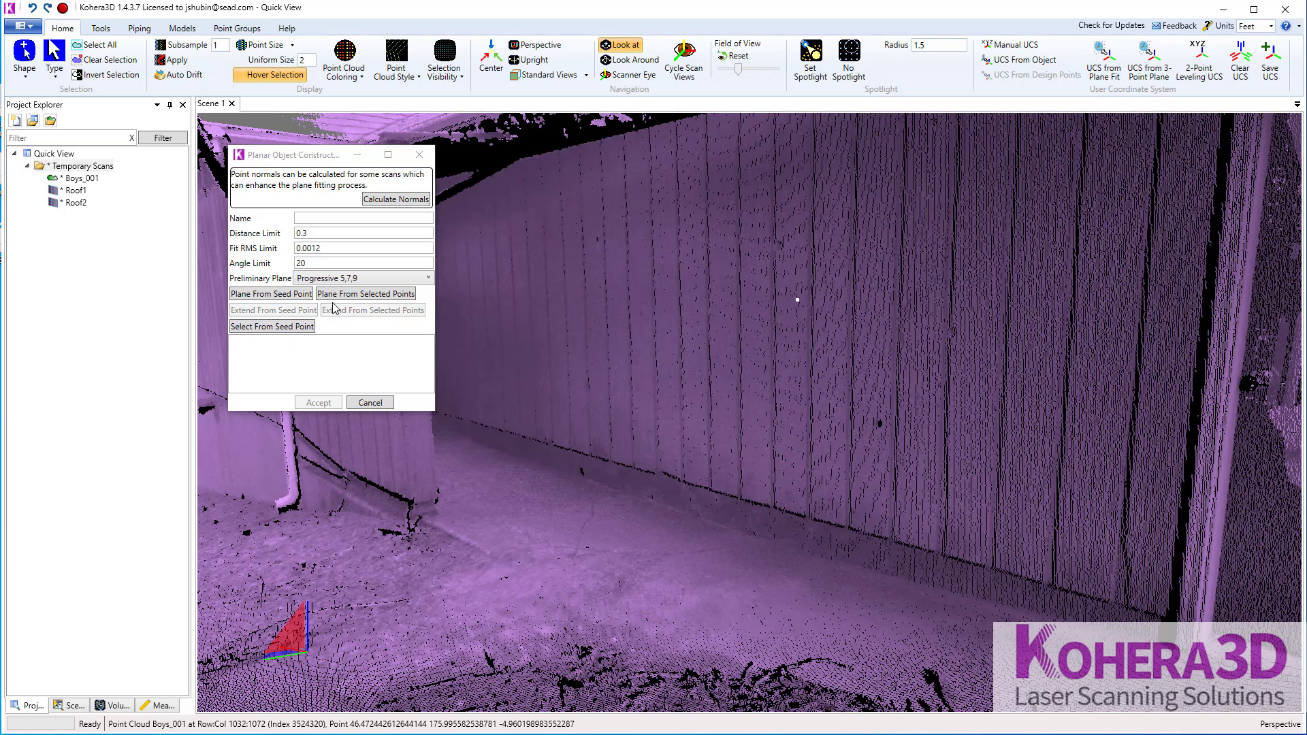
Select the recessed wall's points from the seed point and deselect the strip along its base using the Polygon select shape
click(281, 327)
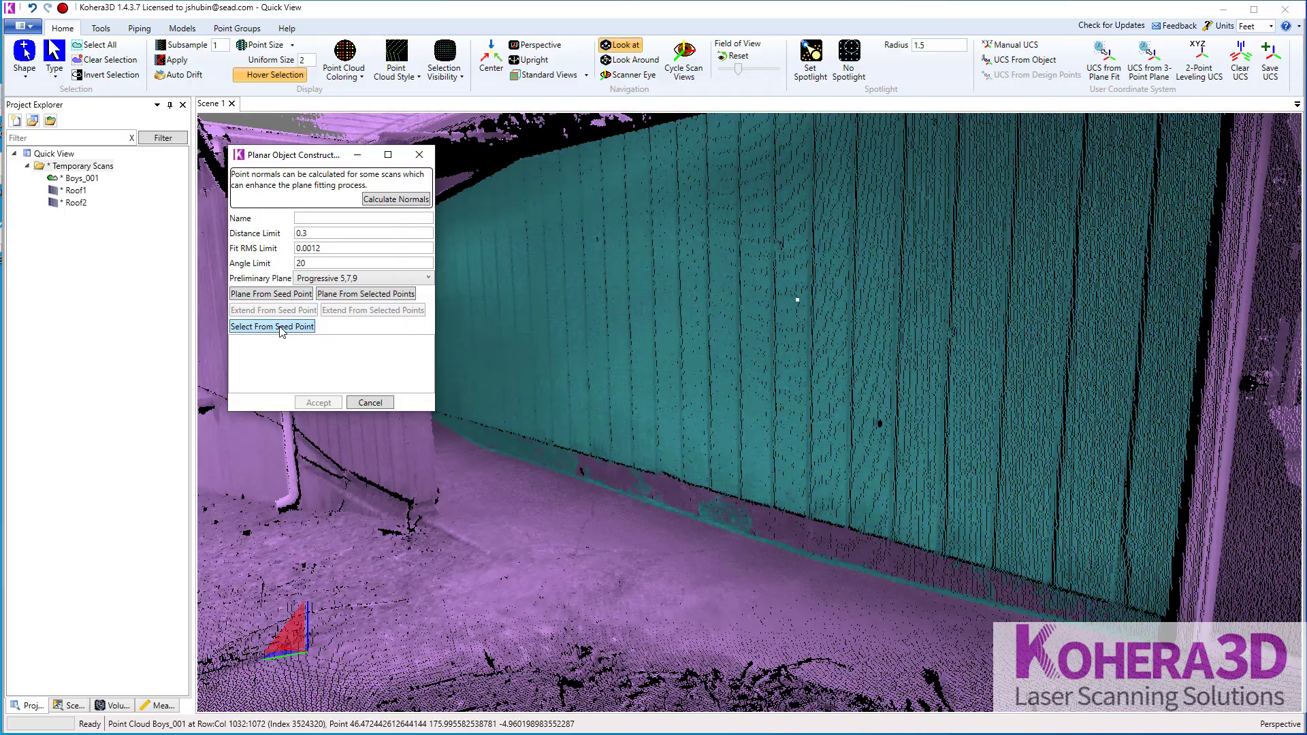
drag(719, 507, 672, 459)
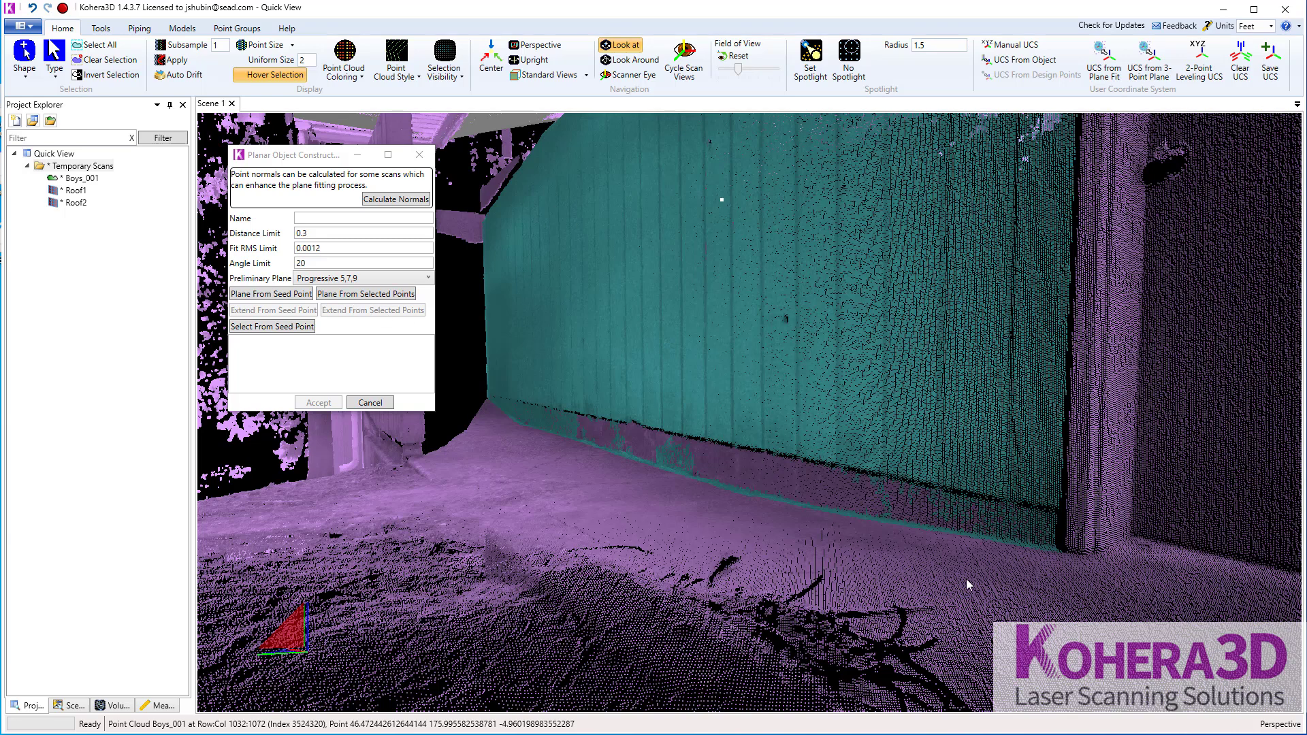
click(24, 75)
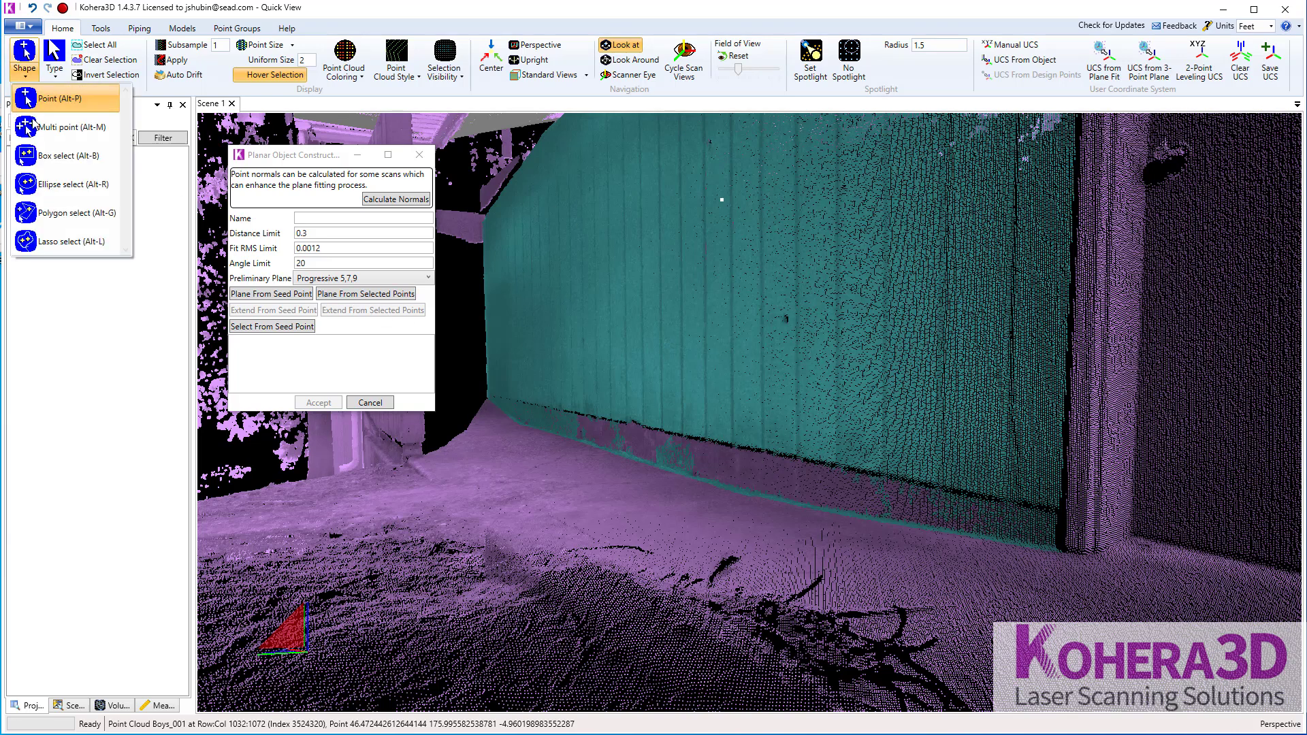
click(50, 215)
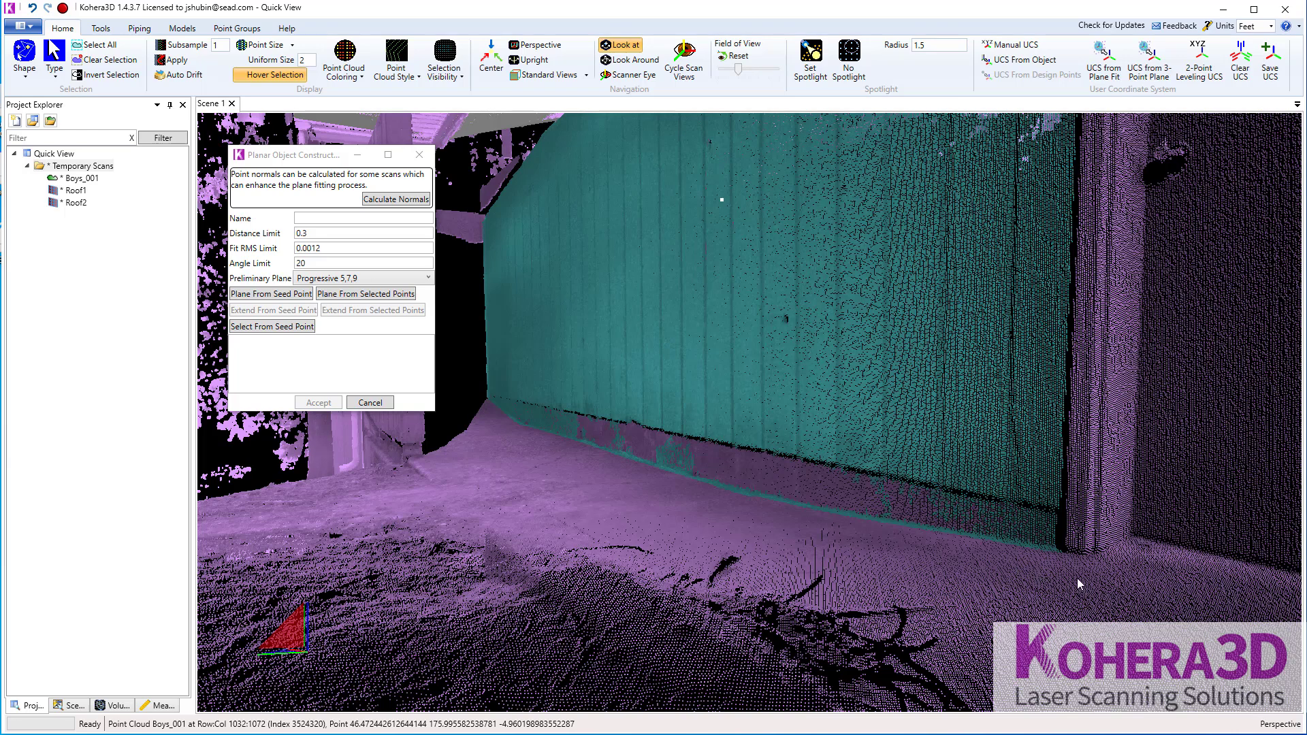
click(534, 407)
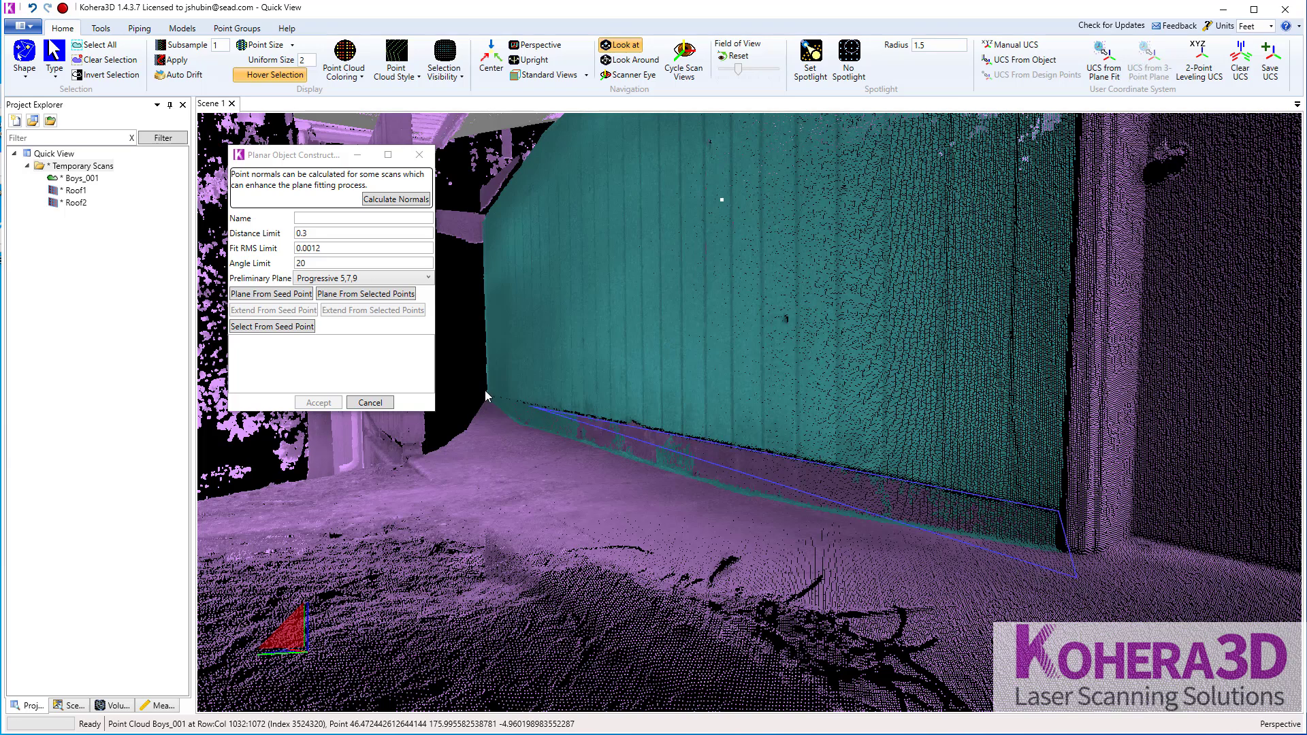
click(477, 394)
click(455, 460)
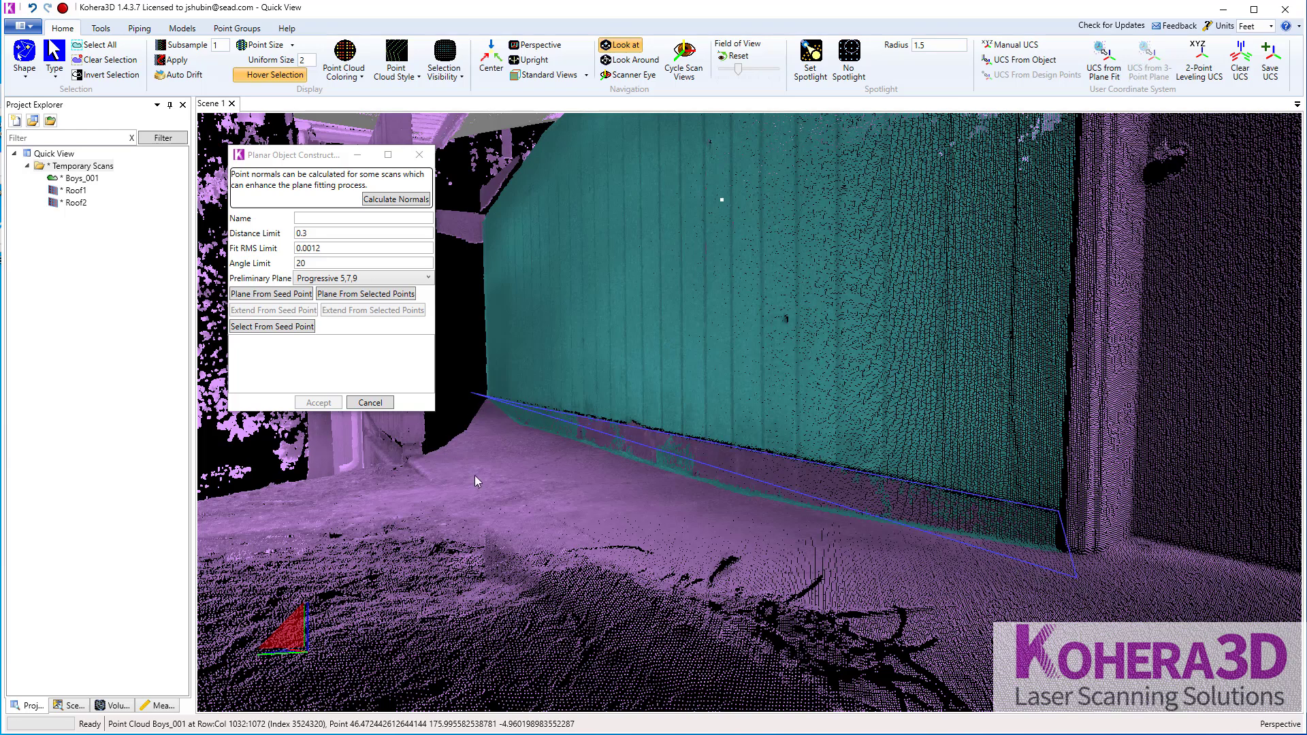
right_click(827, 622)
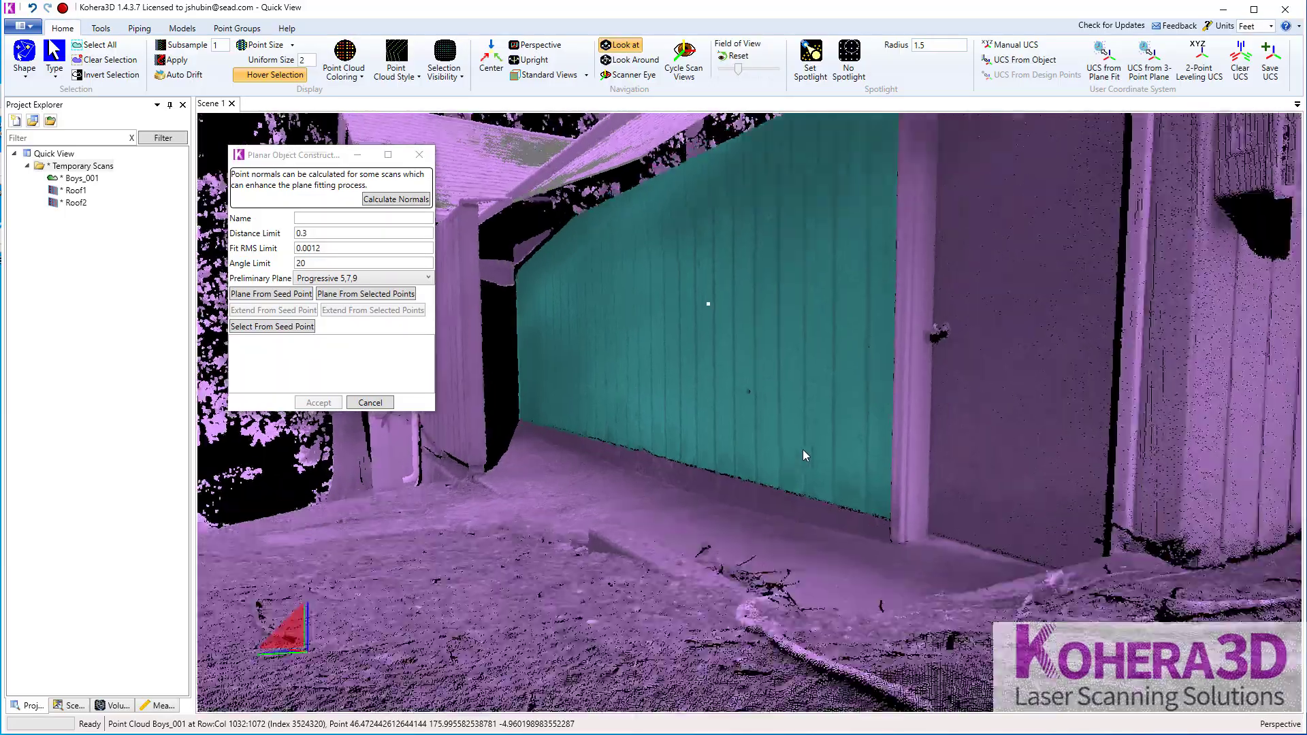
drag(803, 449, 742, 423)
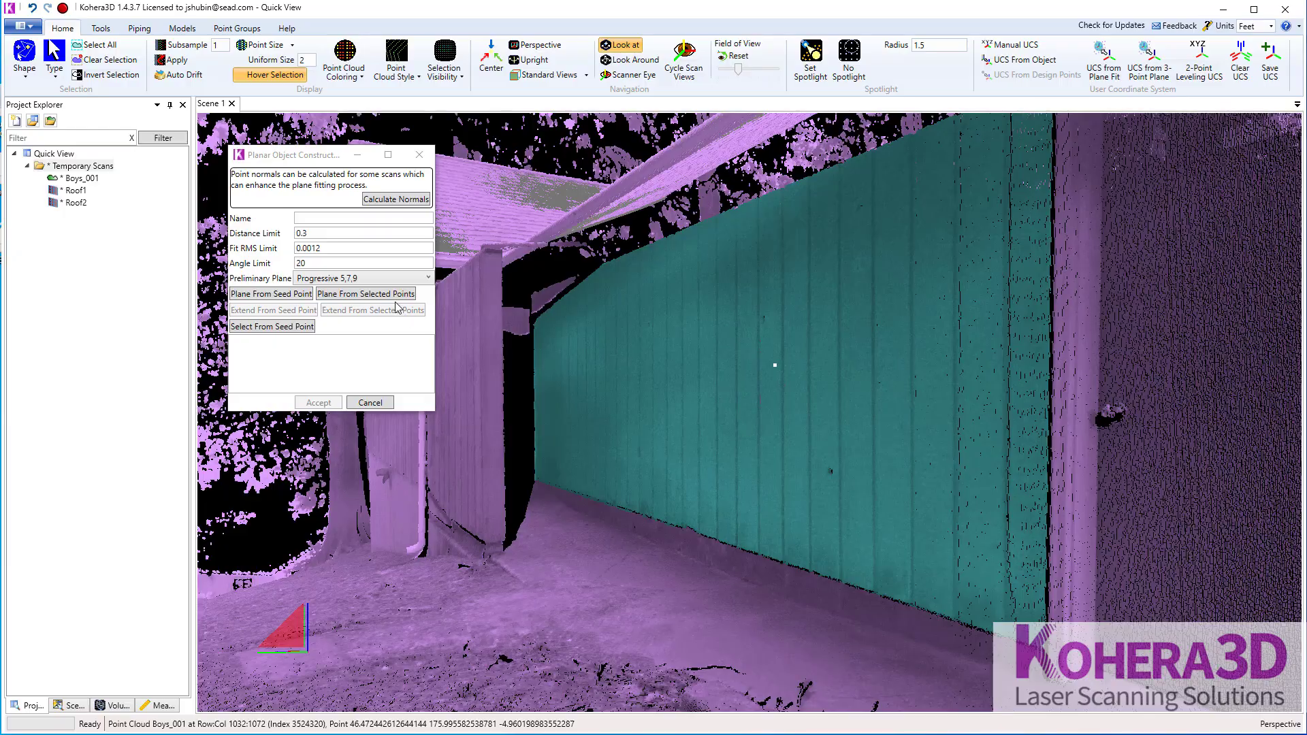
Fit a plane to the recessed wall from its selected points and name it Wall1
click(373, 296)
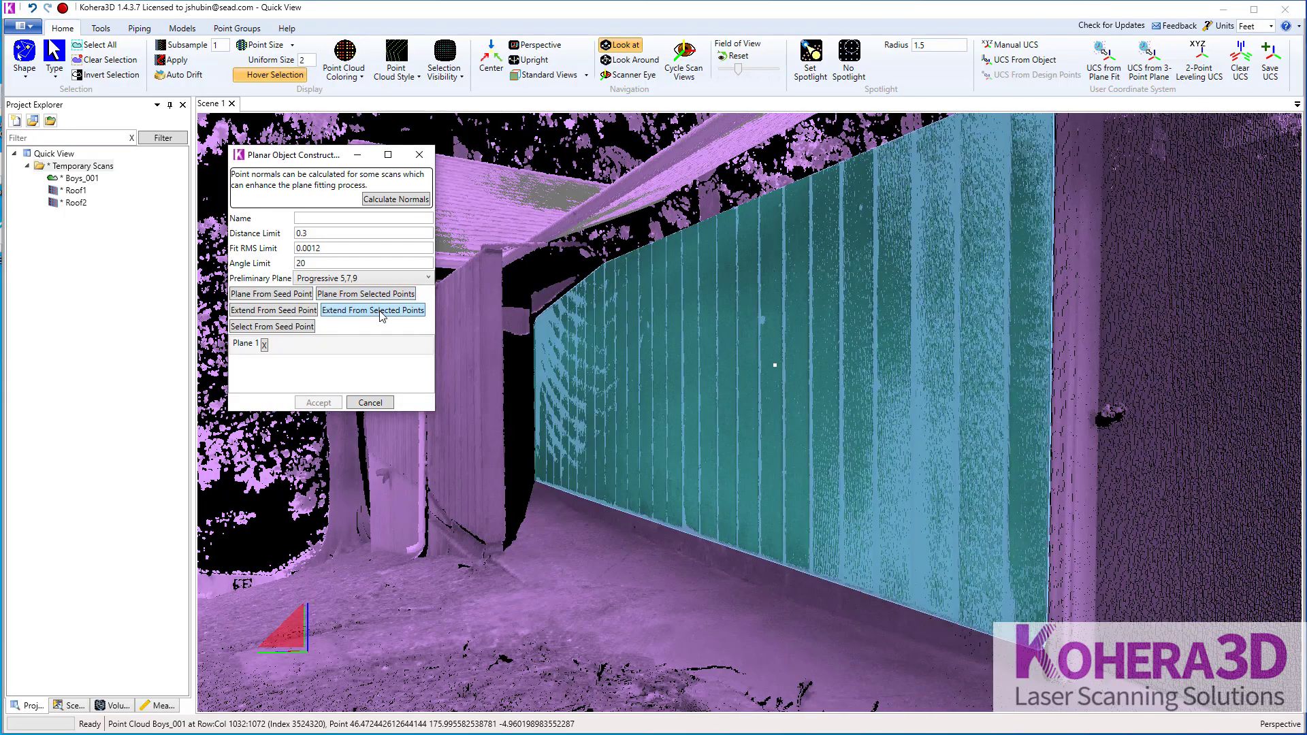
drag(815, 554, 708, 524)
click(326, 218)
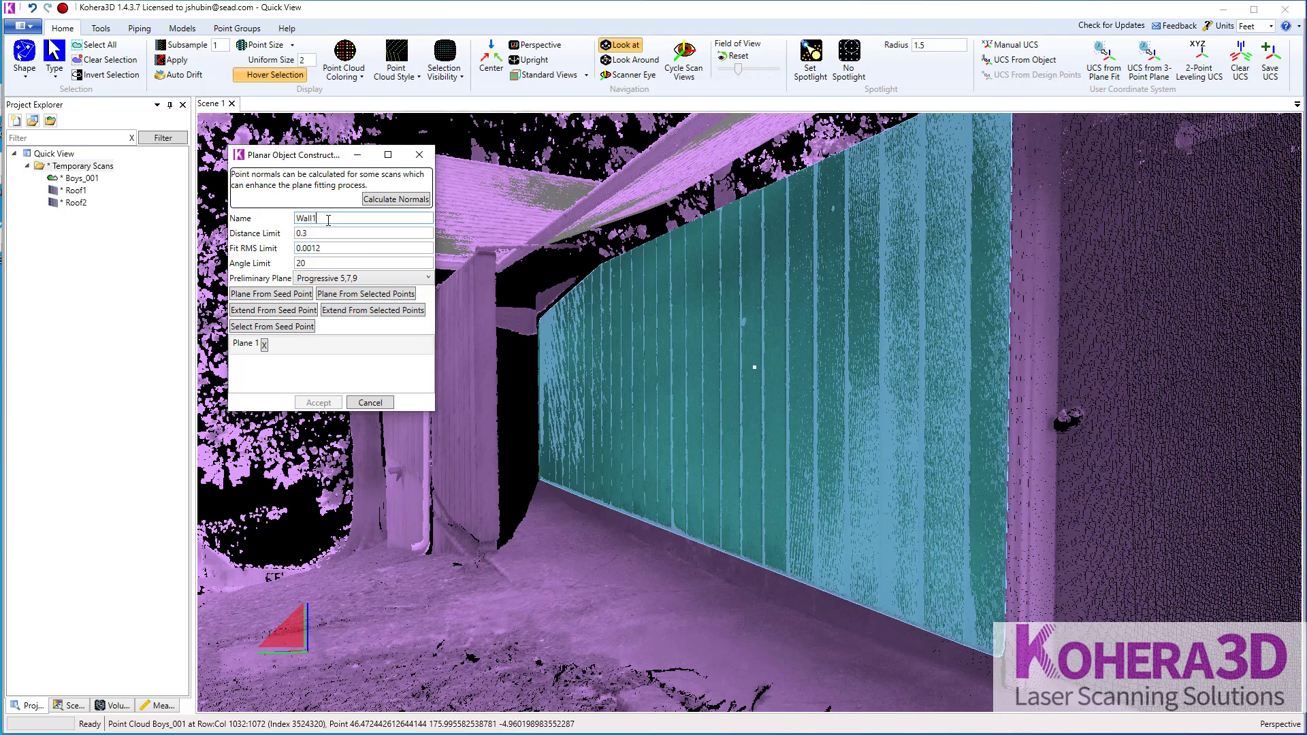
key(Tab)
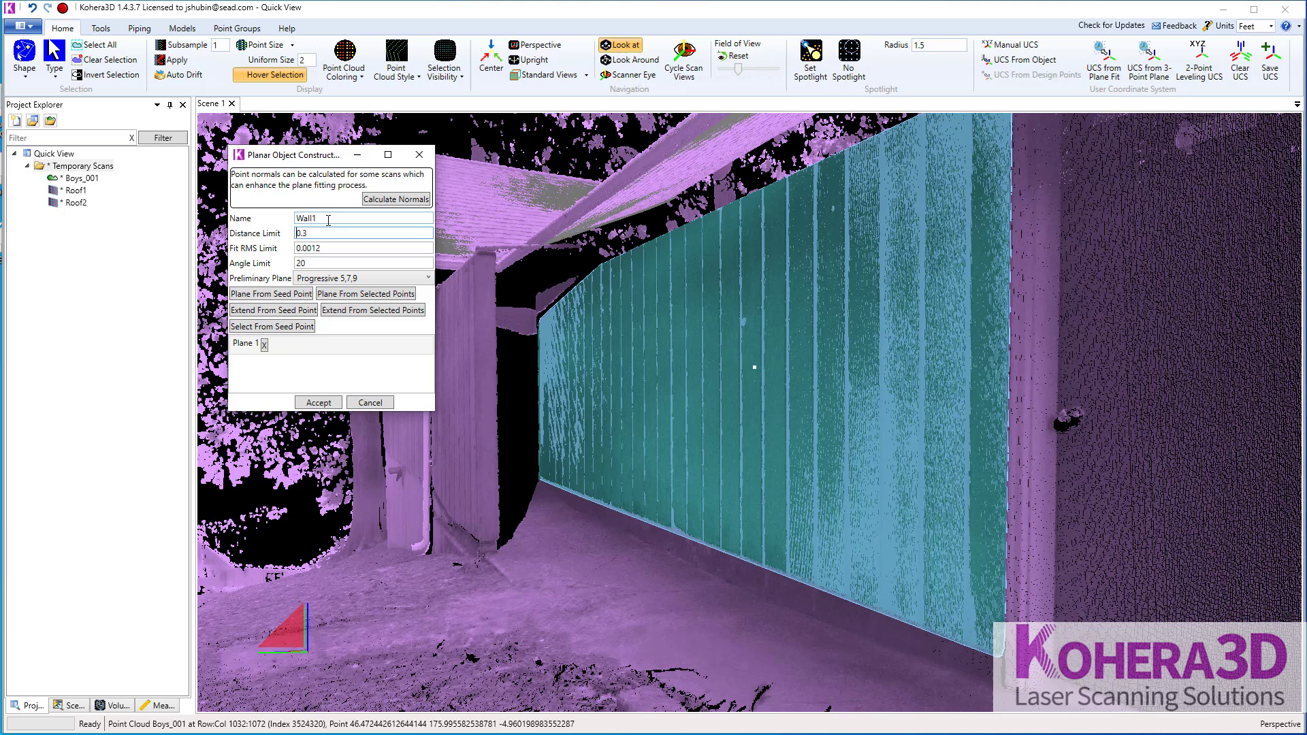
Accept the fitted plane, save Wall1 in the Temporary Scans folder, and clear the point selection
click(326, 405)
click(289, 216)
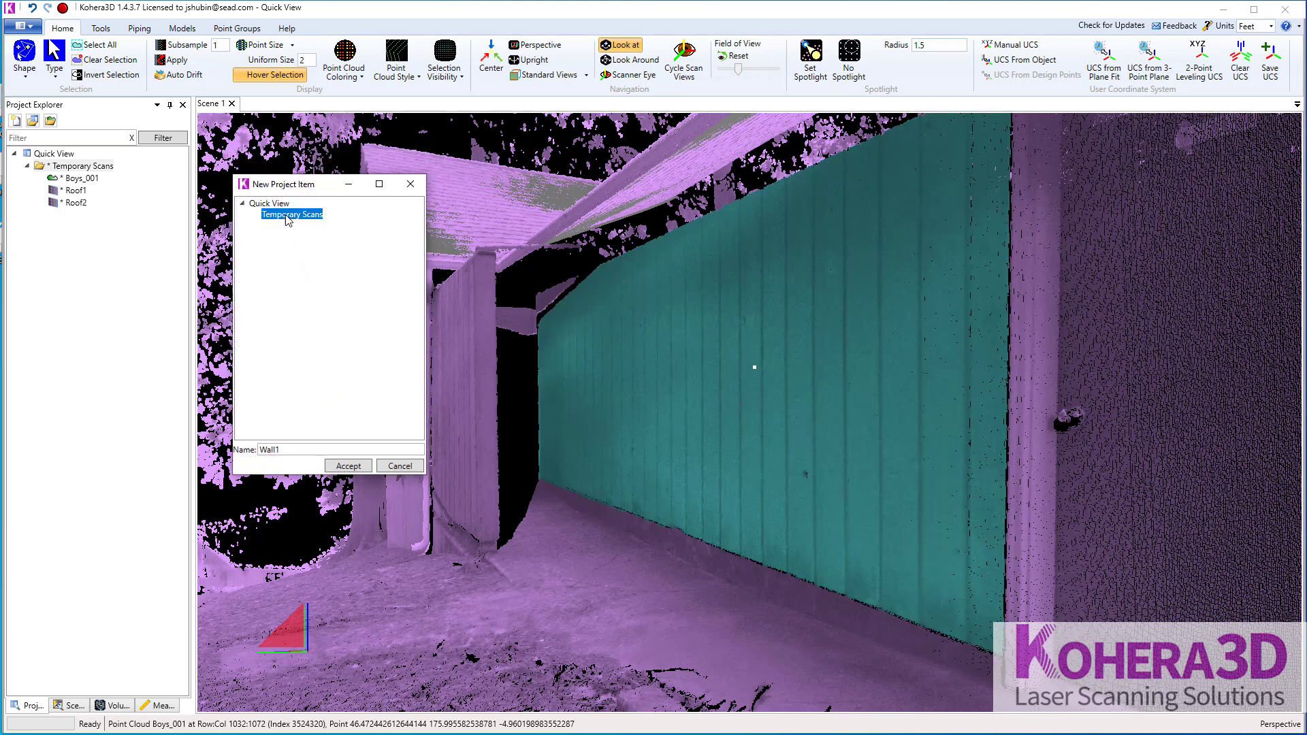
click(348, 466)
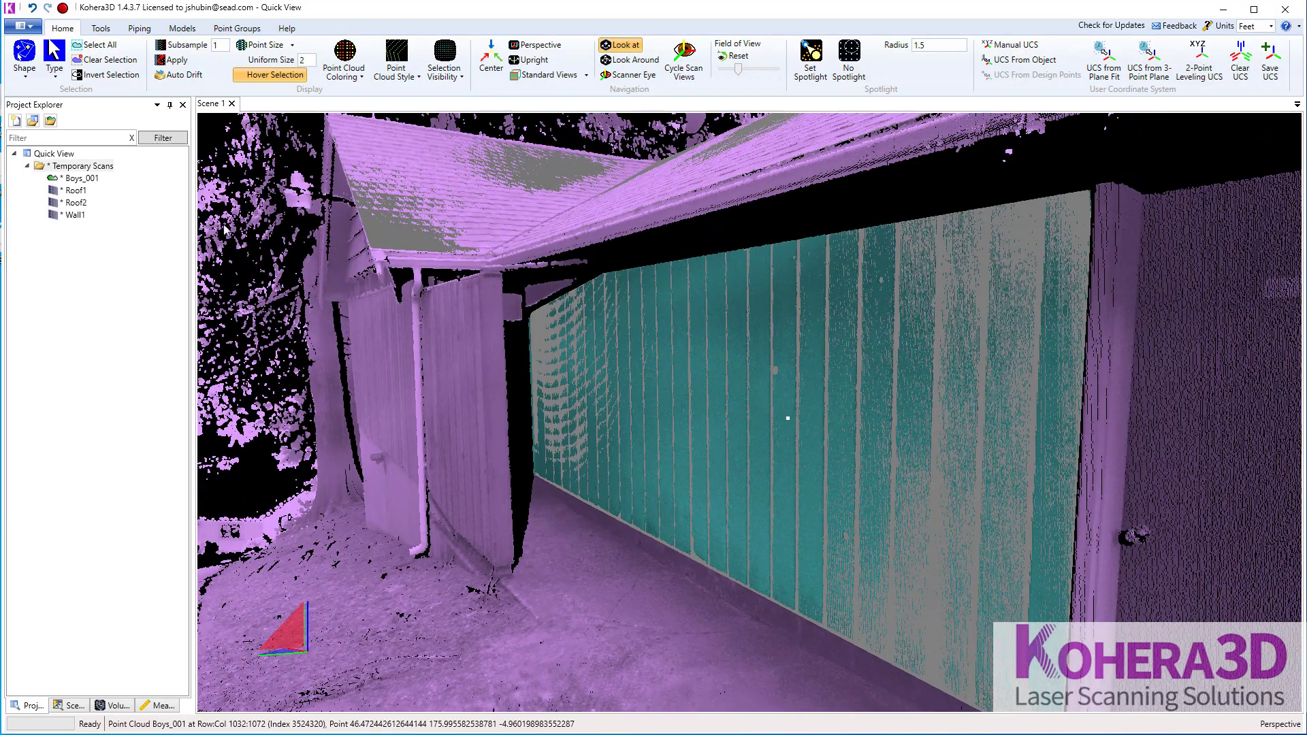
click(108, 60)
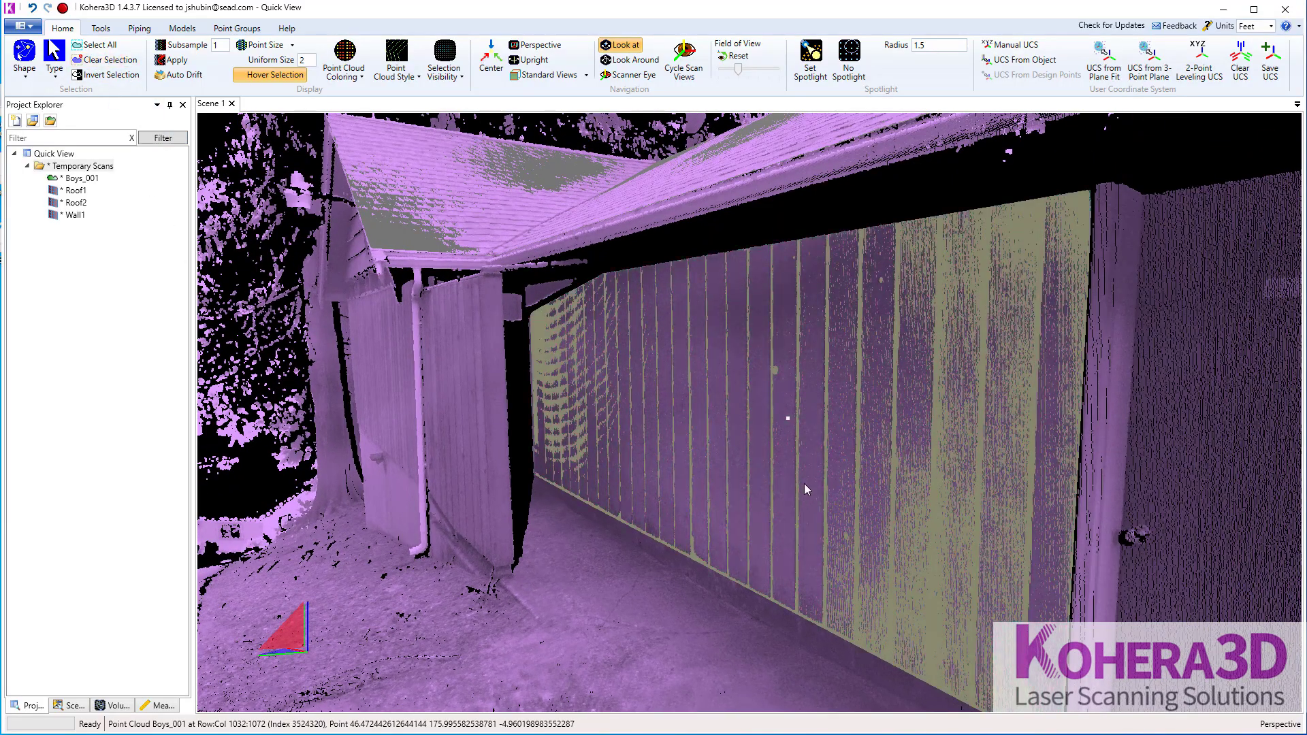
Pick a seed point on the door beside the recessed wall and fit a plane from it with Planar Construction
scroll(803, 483, down, 4)
mouse_move(771, 468)
middle_down()
mouse_move(705, 475)
mouse_move(757, 442)
mouse_move(710, 447)
mouse_move(749, 435)
mouse_move(776, 467)
middle_up()
scroll(776, 467, up, 2)
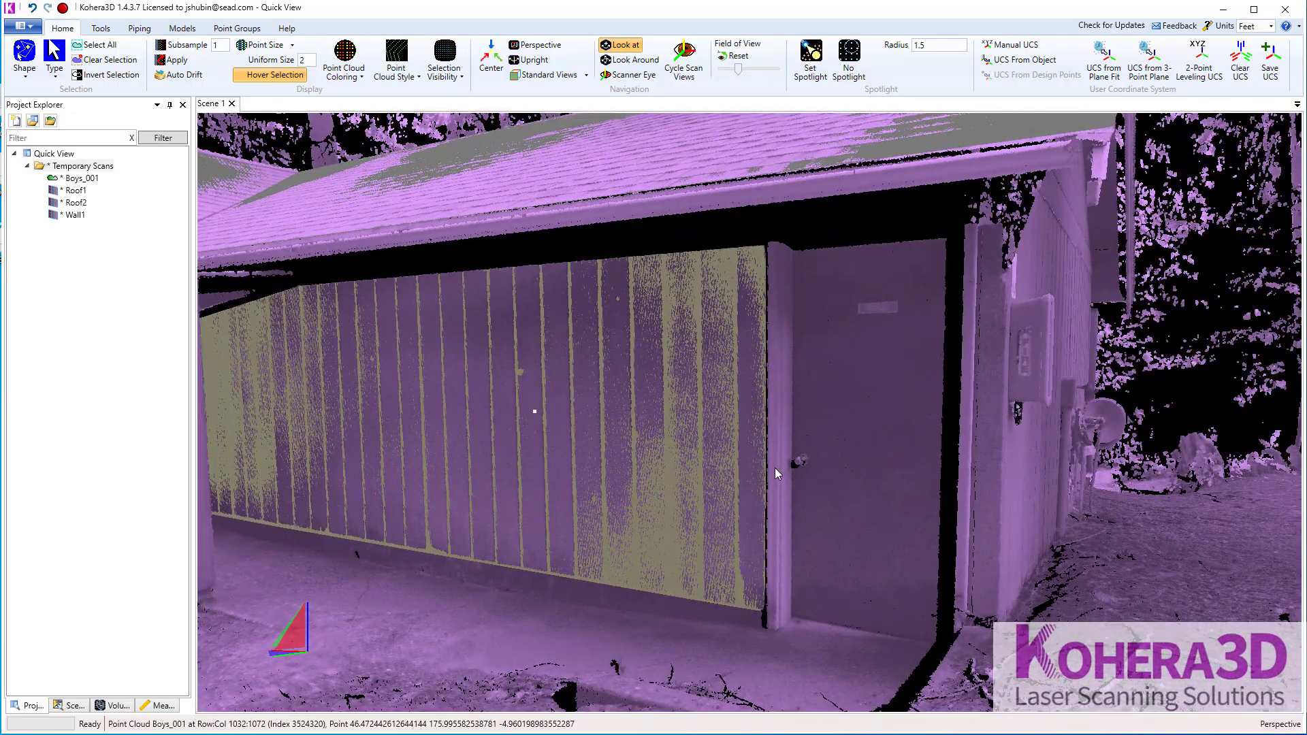
key(Escape)
click(182, 28)
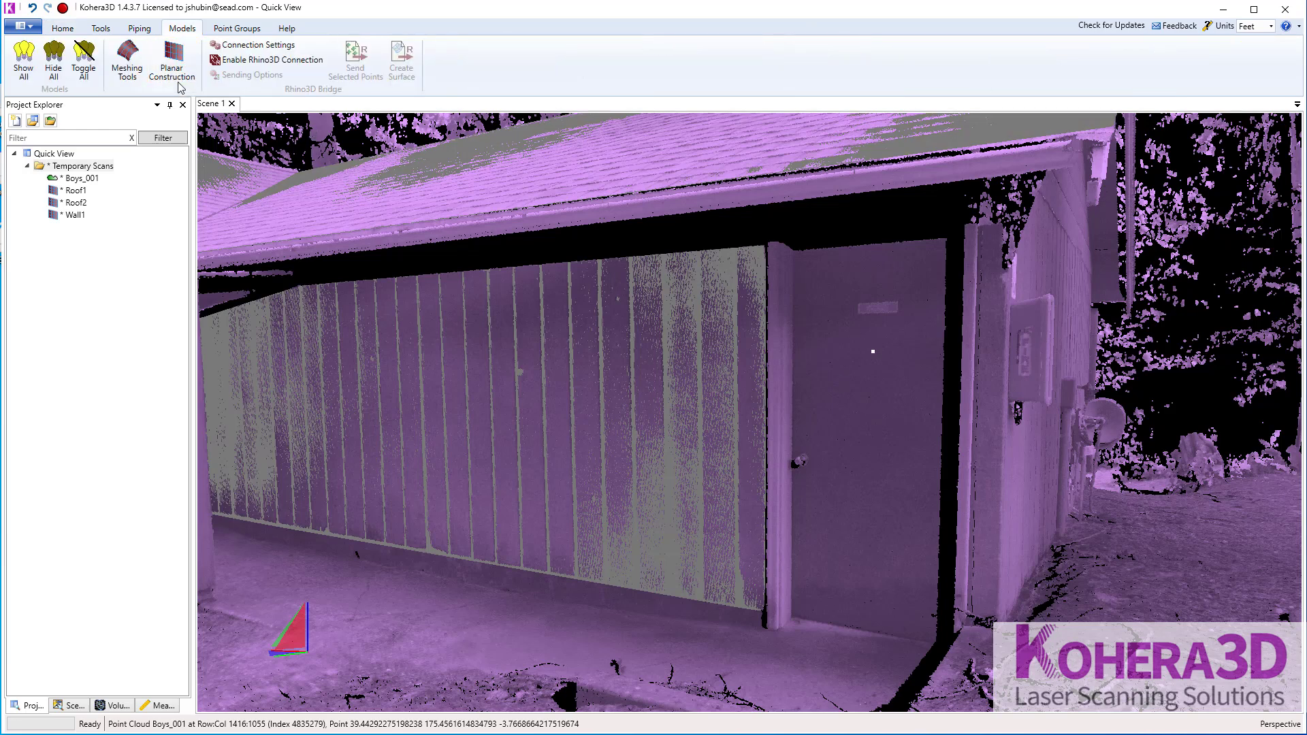
click(174, 68)
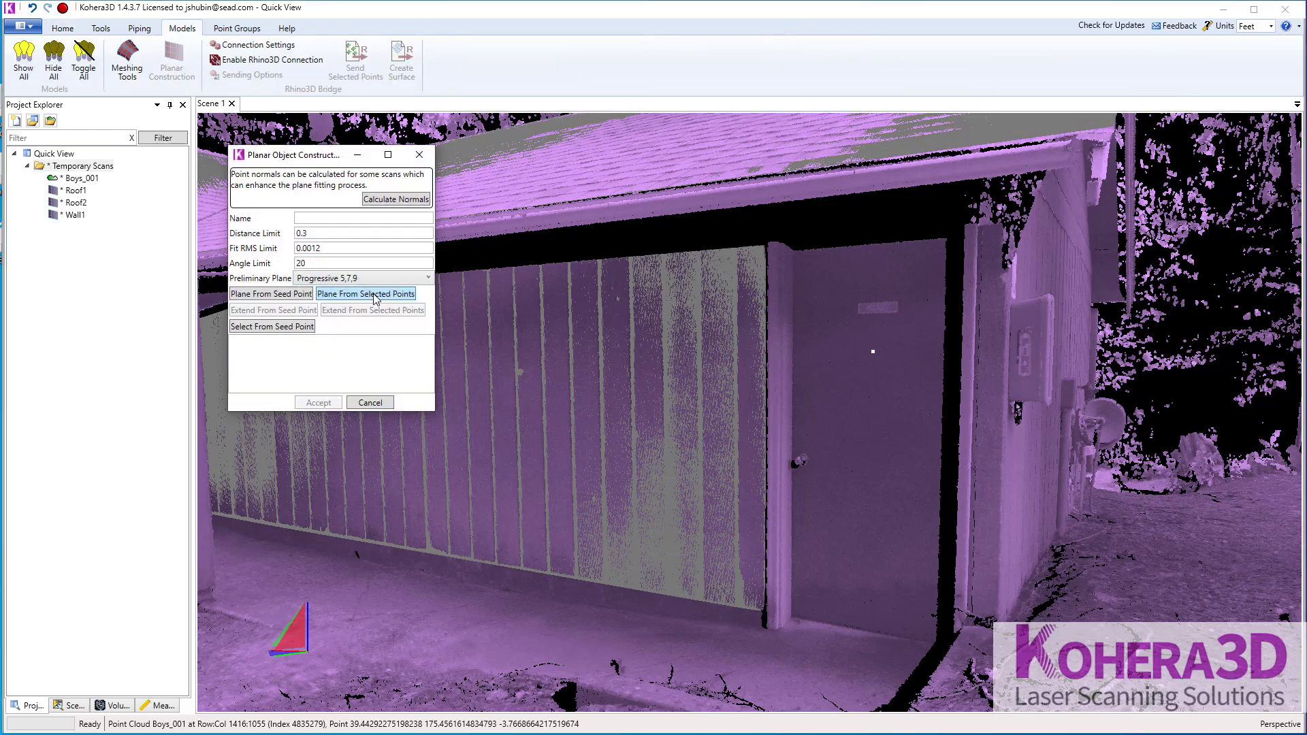
click(292, 301)
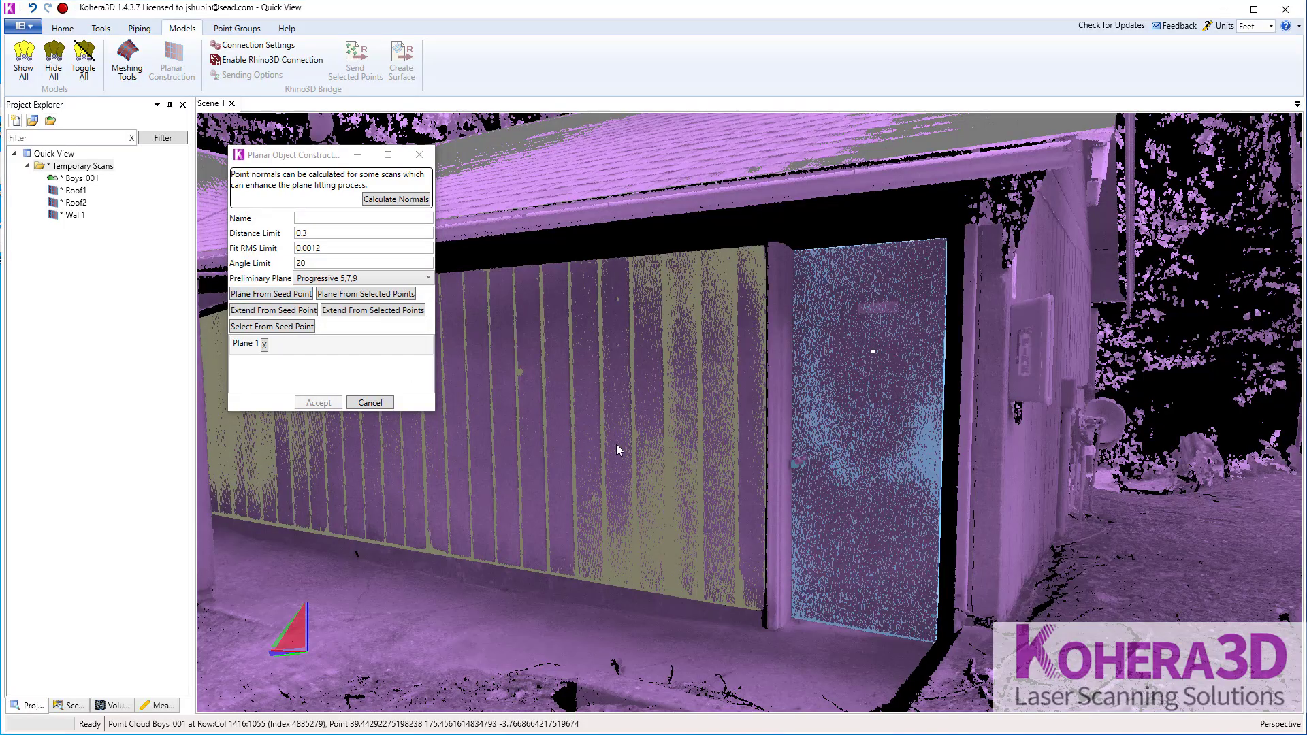
middle_drag(616, 444, 637, 460)
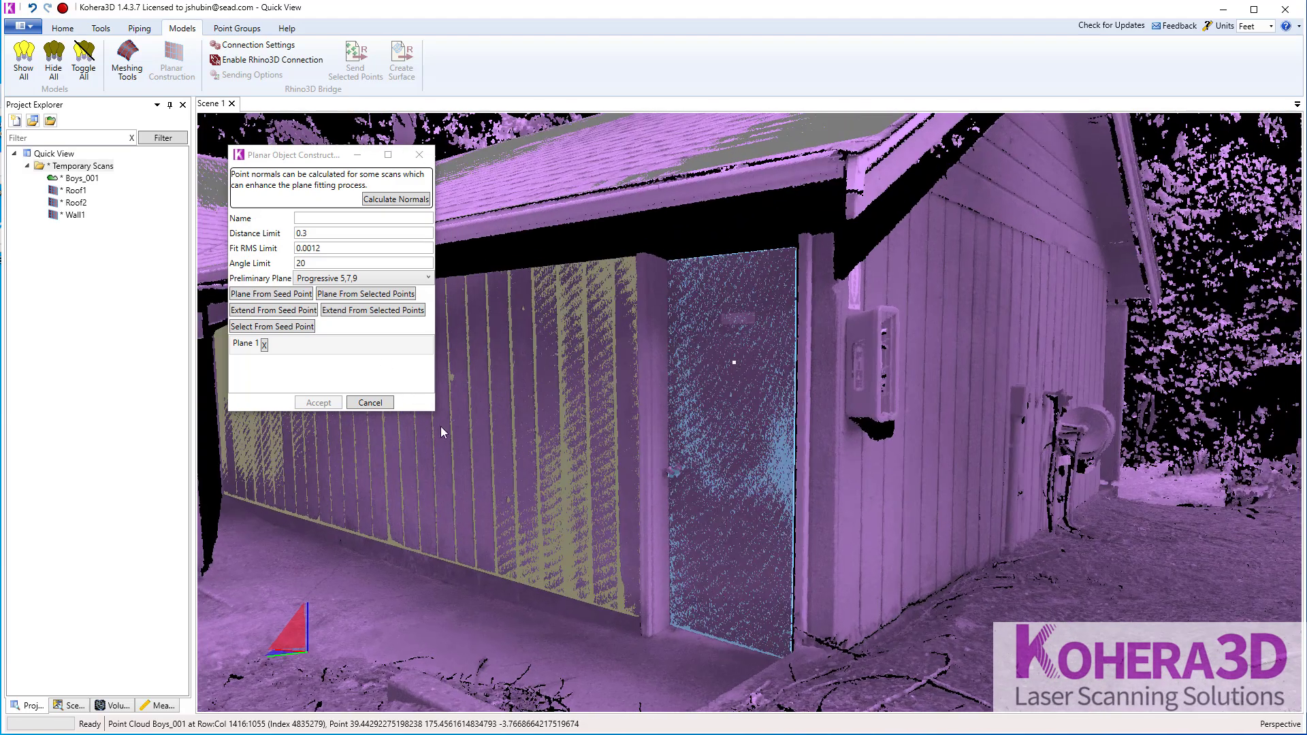
Name the door plane Door1 and save it in the Temporary Scans folder
click(328, 218)
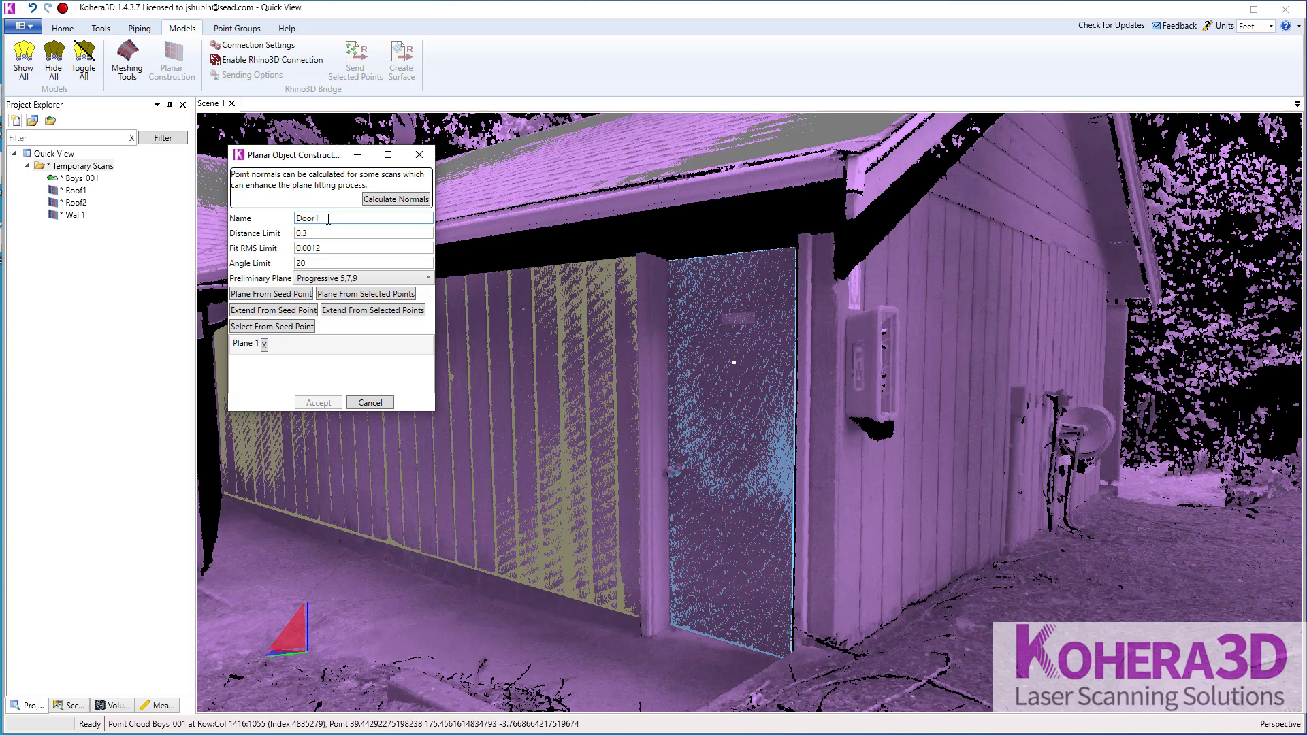
key(Tab)
click(311, 404)
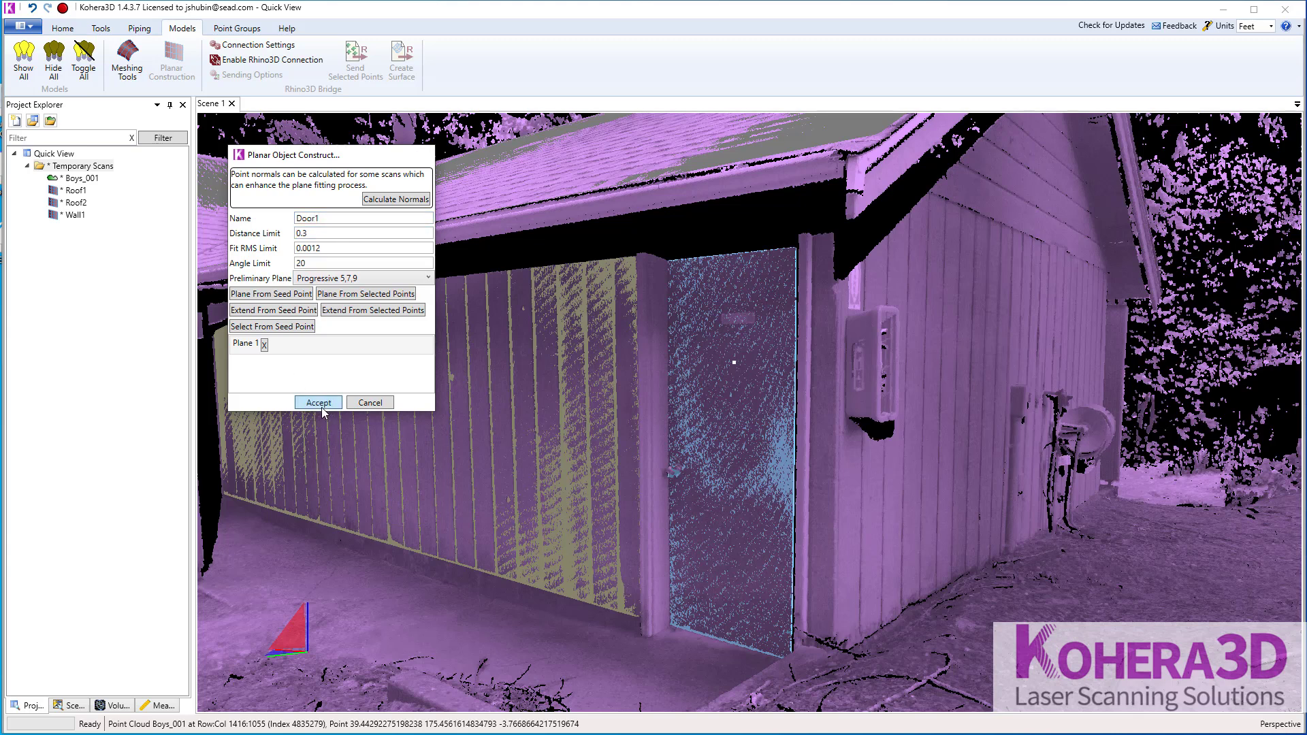
click(286, 215)
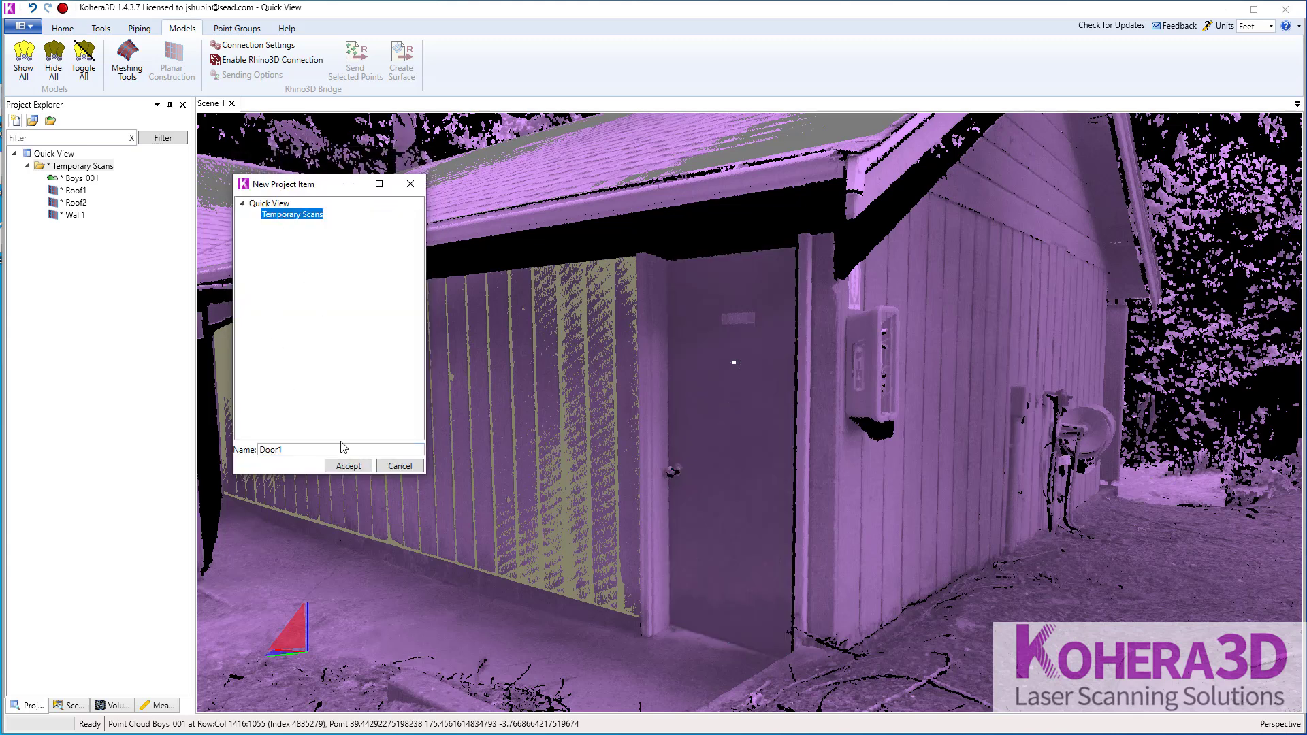
click(346, 466)
Pick a seed point on the gable end wall around the corner from the door and start a new Planar Construction
drag(412, 577, 568, 658)
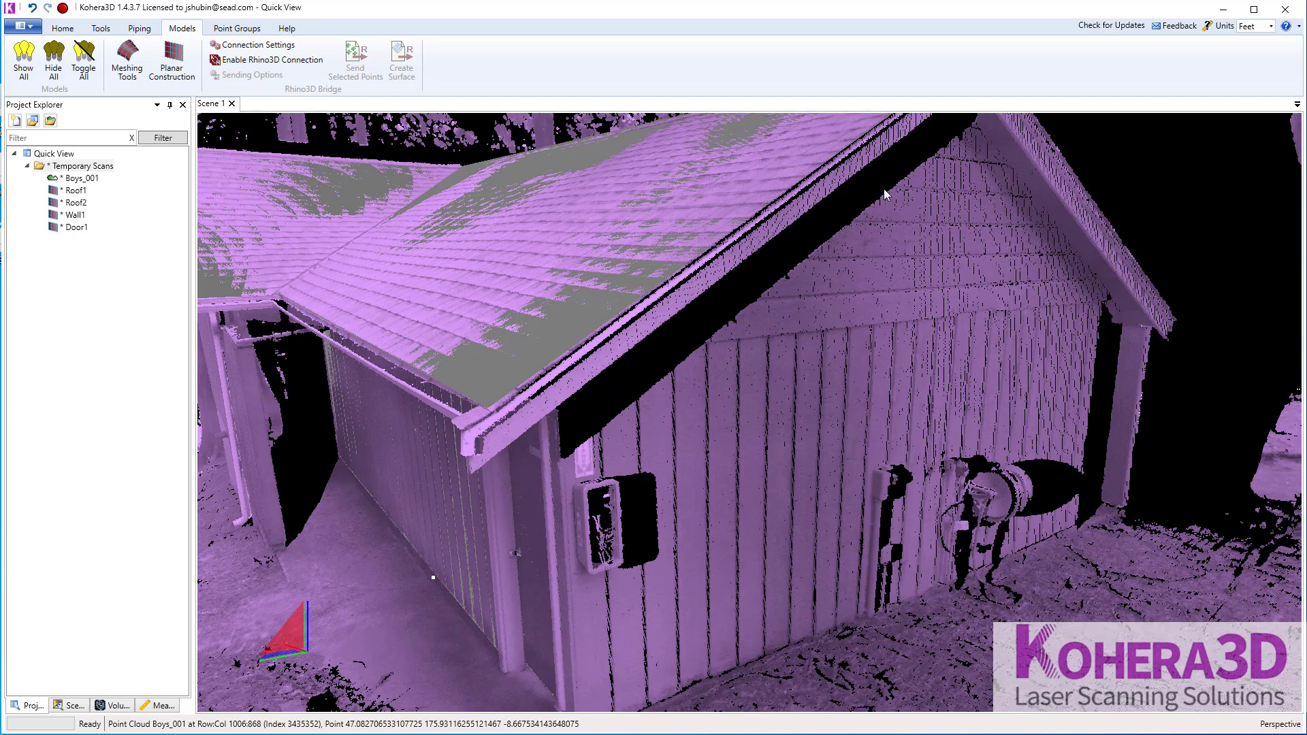
scroll(824, 384, down, 2)
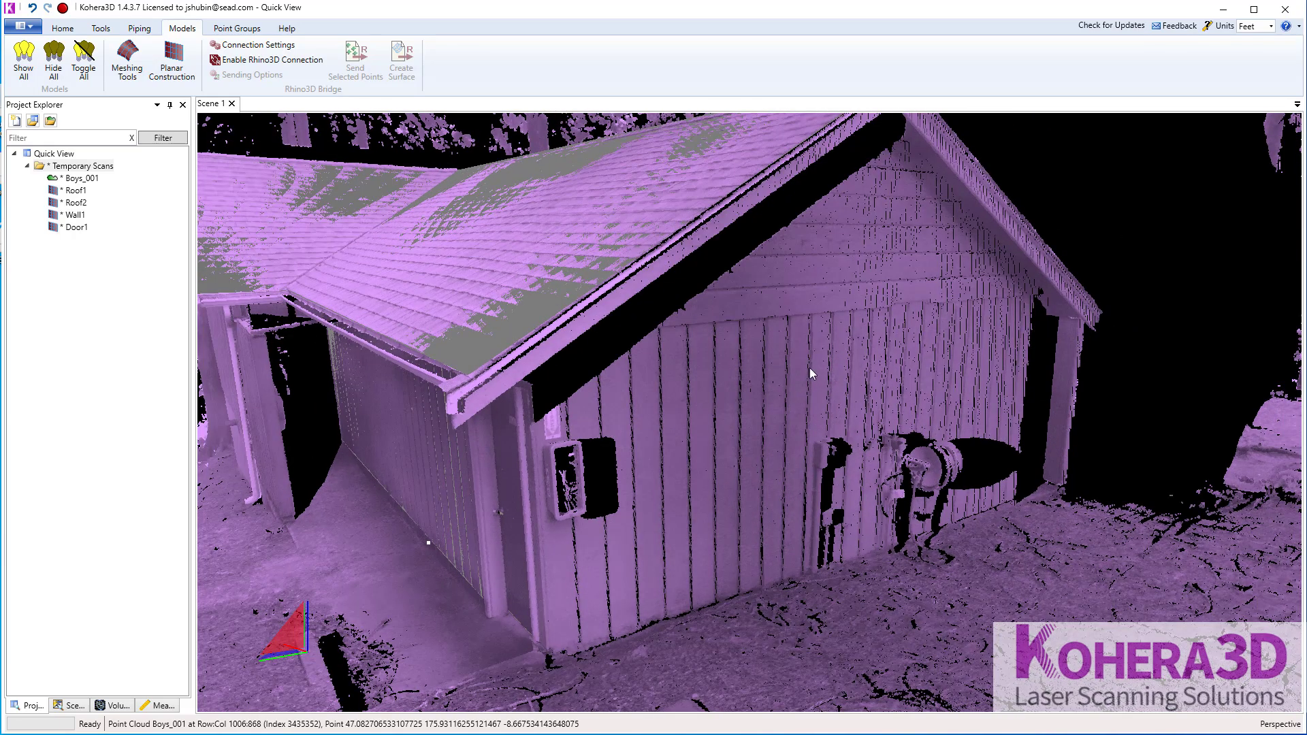
click(812, 367)
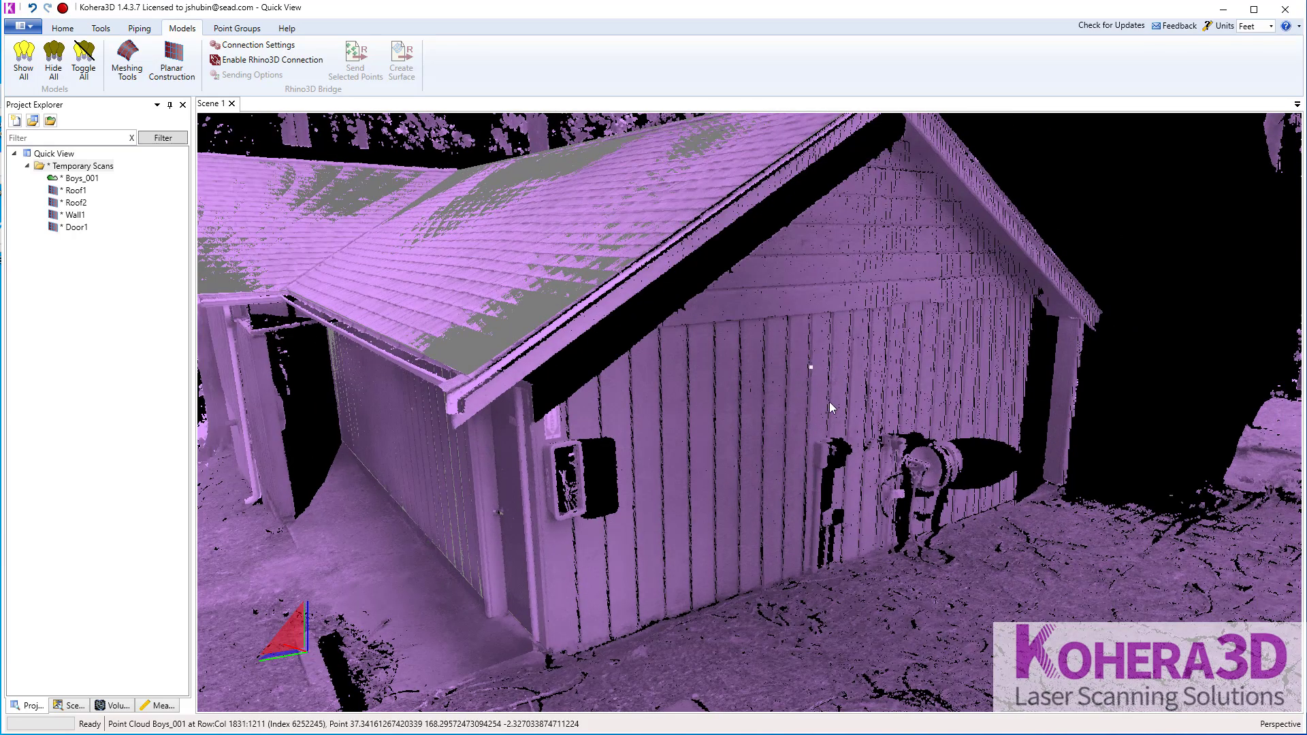
click(171, 62)
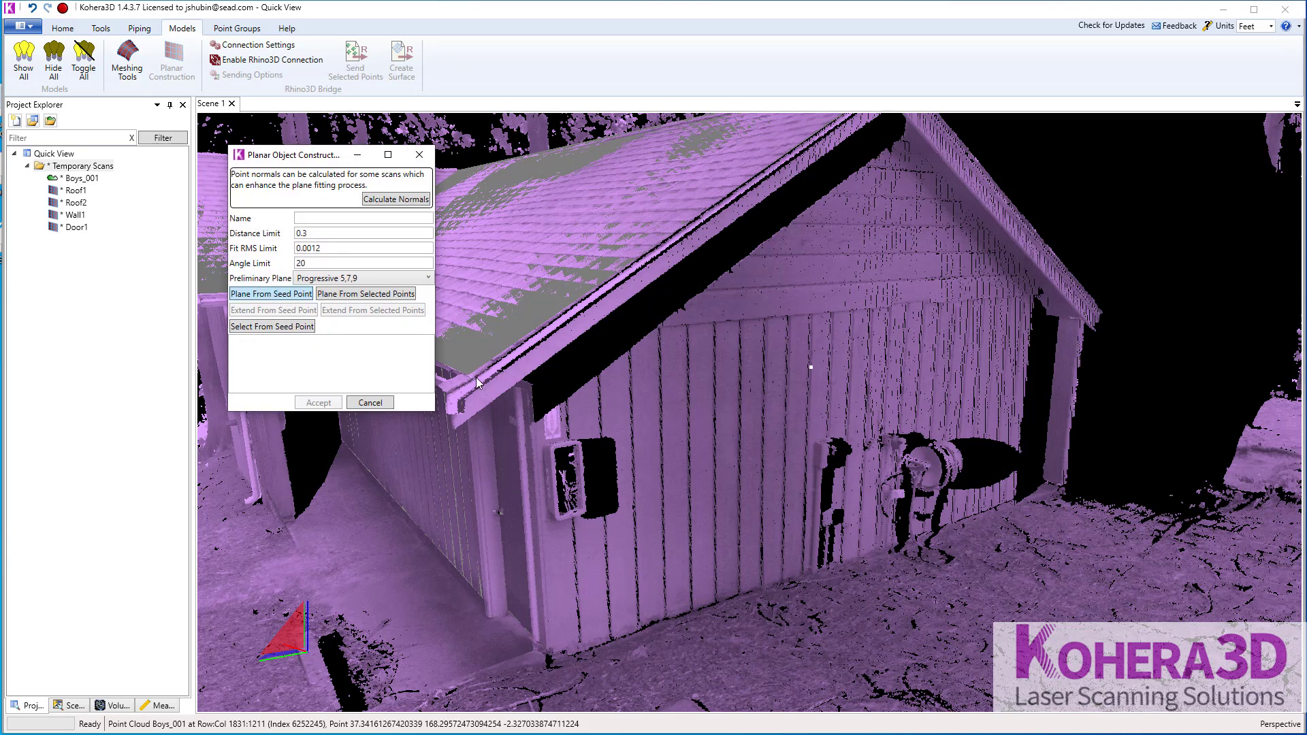
Try fitting a plane to the gable end wall directly from the seed point, and remove that trial plane
drag(724, 566, 850, 494)
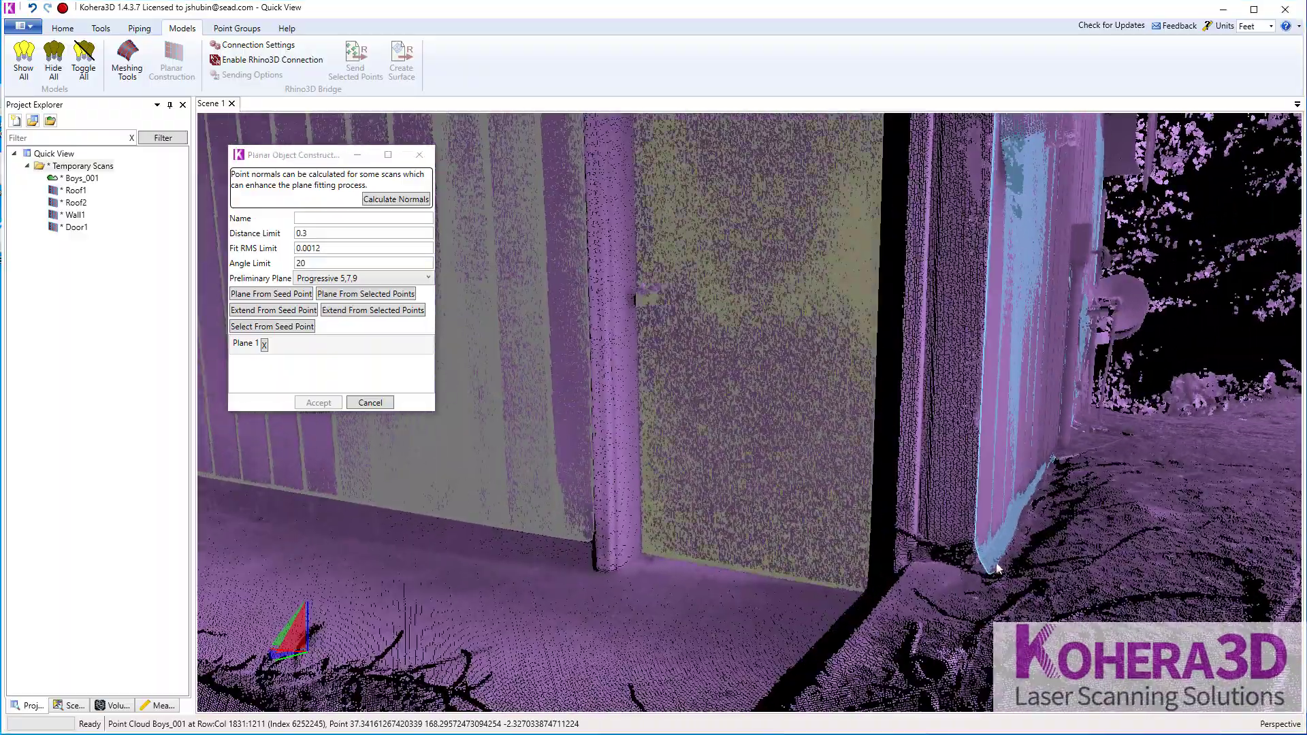
drag(1009, 532, 881, 556)
key(ctrl+z)
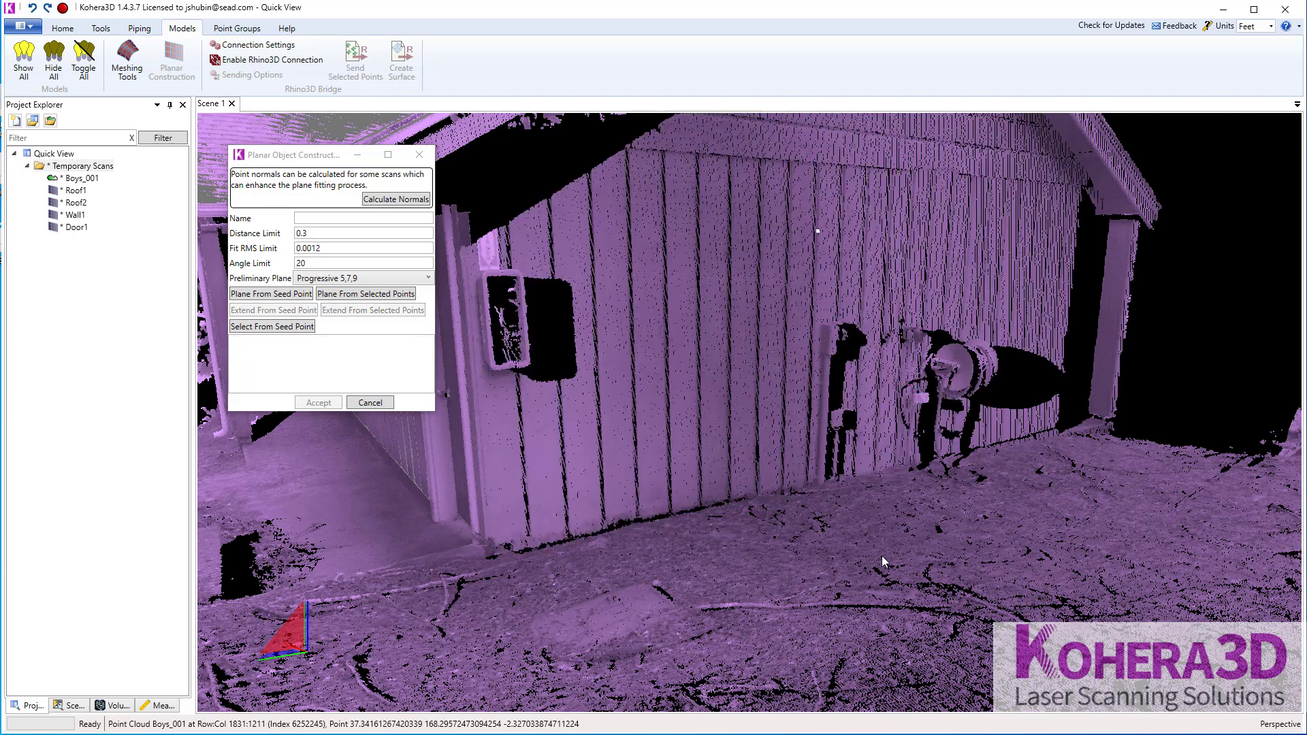
Select the gable end wall's points from the seed point
drag(922, 468, 922, 474)
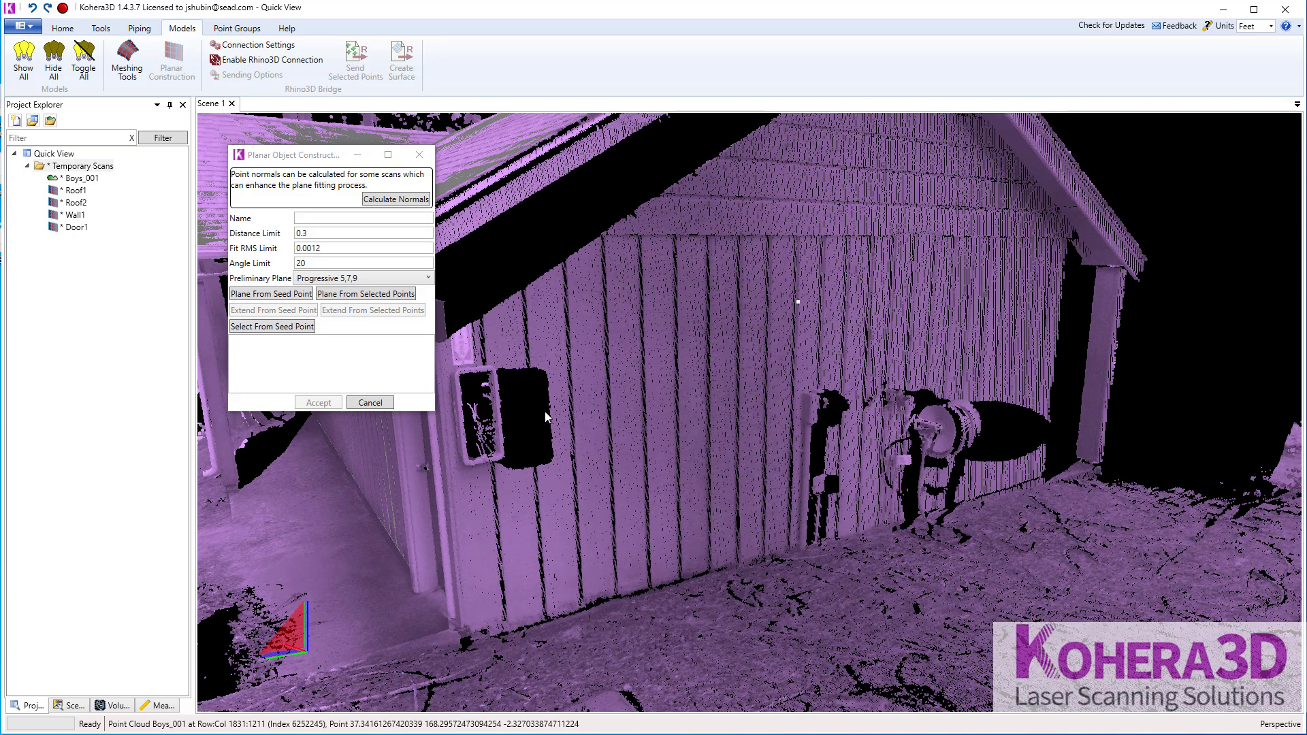
click(269, 327)
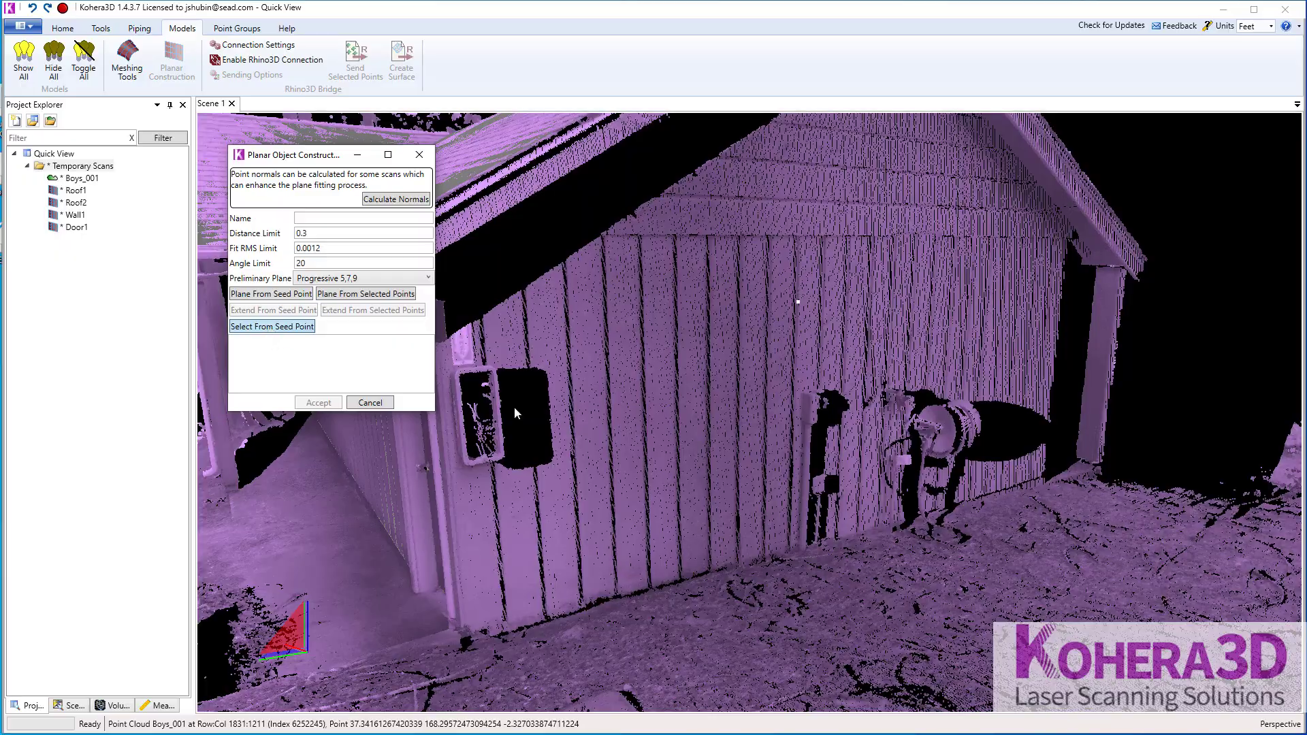
click(839, 388)
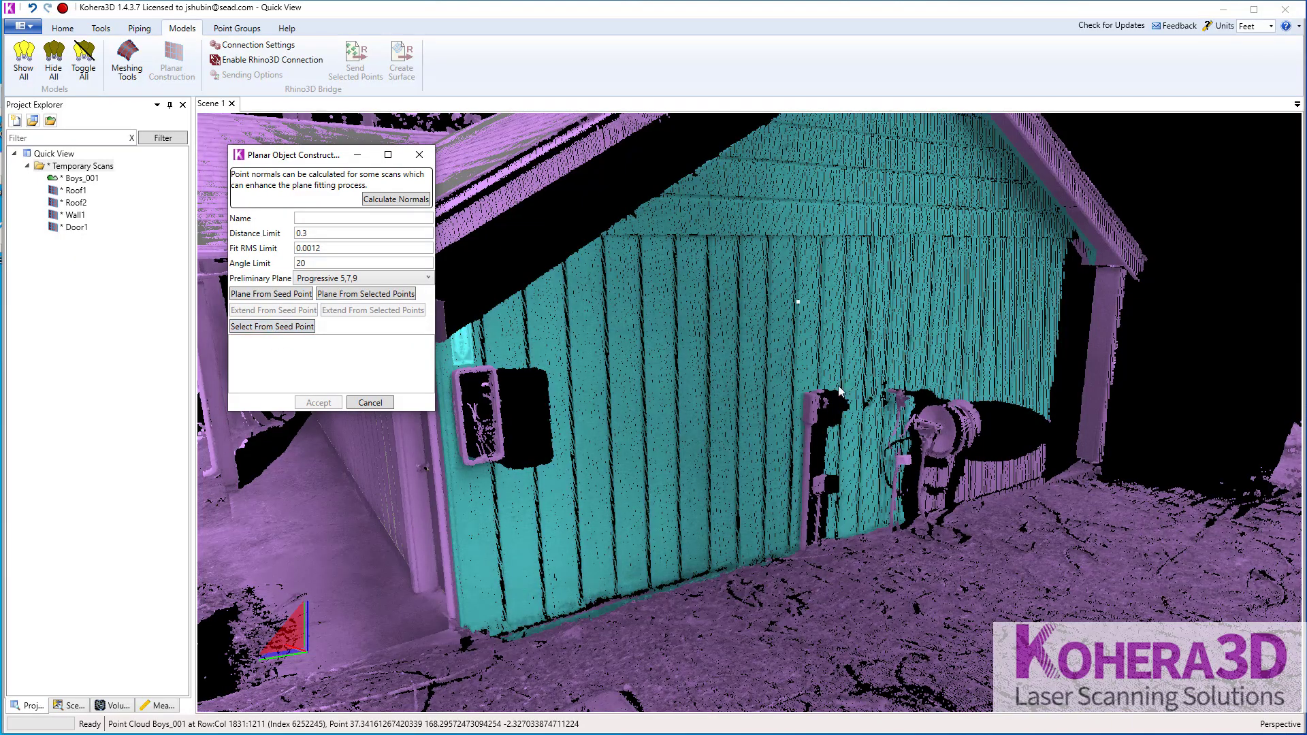
Add the missed wall points below the hose reel to the selection by outlining them with a polygon
drag(861, 401, 922, 415)
key(alt)
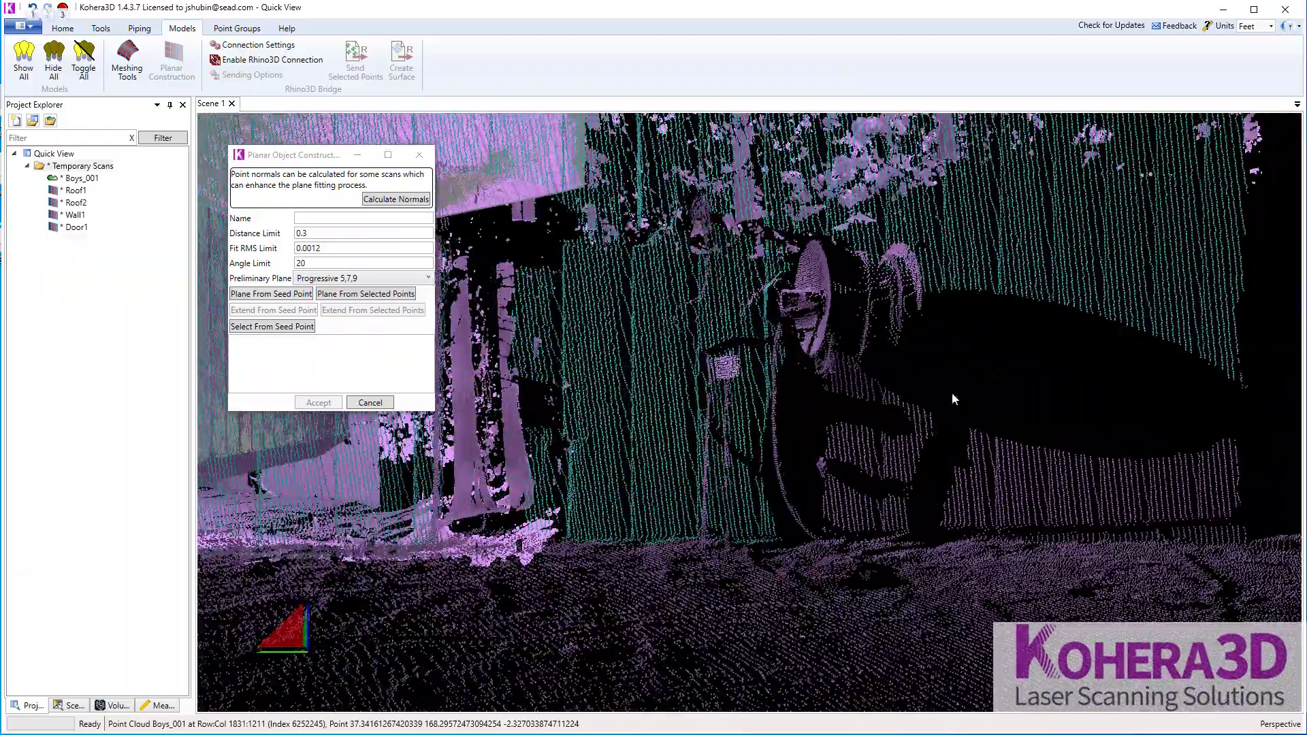
alt+click(852, 375)
alt+click(794, 420)
alt+click(827, 529)
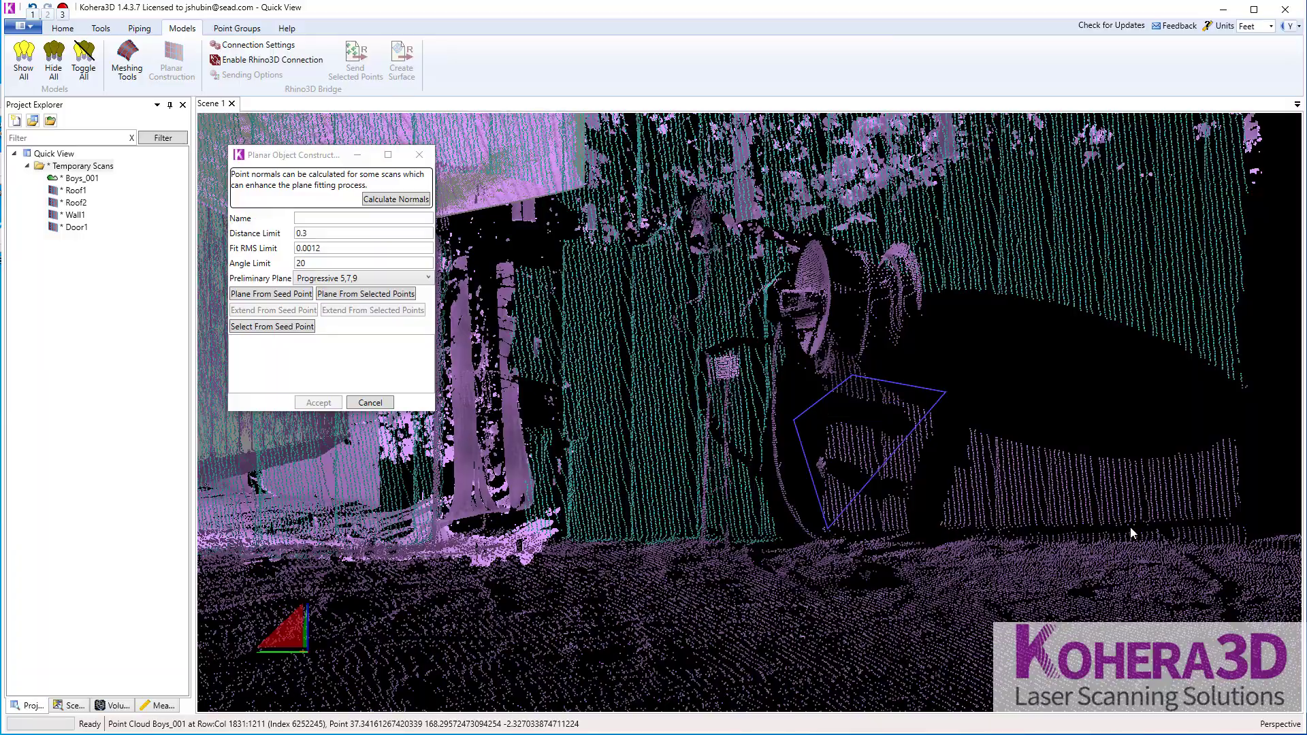
alt+click(1168, 526)
alt+click(1257, 521)
alt+click(1265, 415)
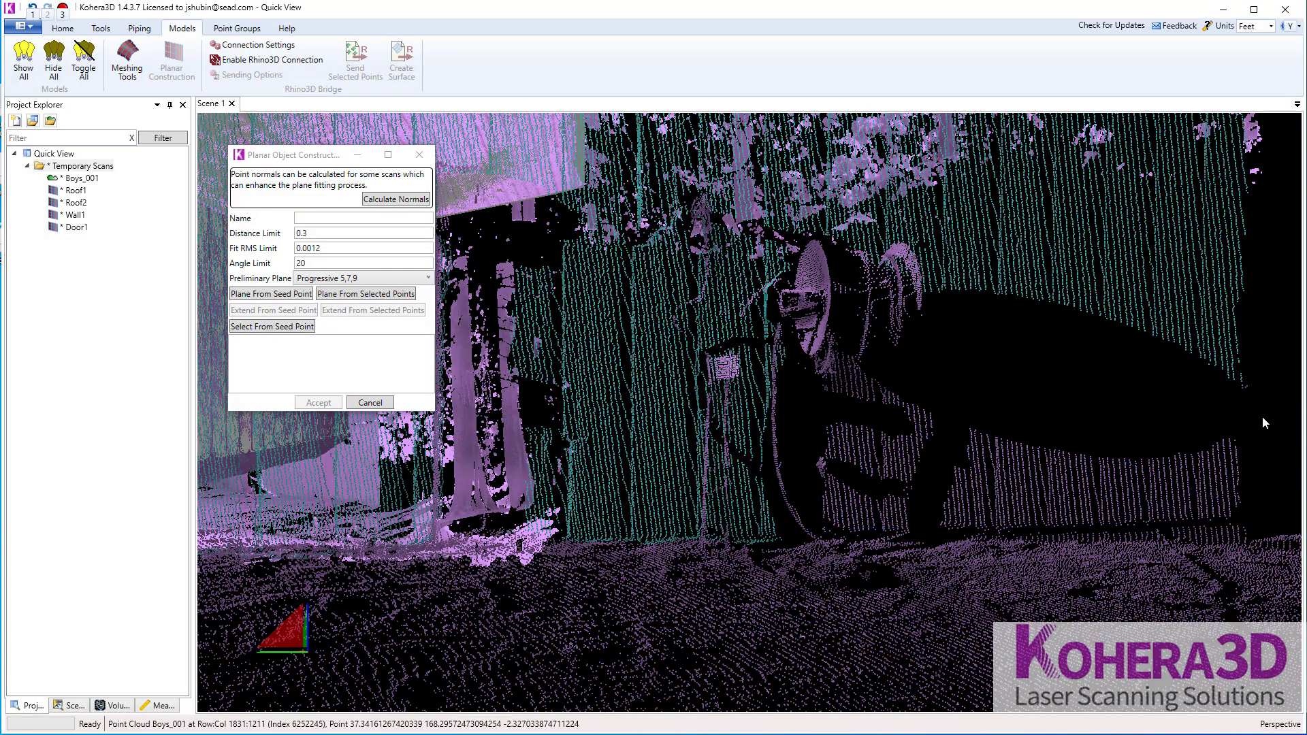
Deselect the stray points under the far eave and the ground strip along the gable wall's base with polygon outlines
drag(906, 370, 958, 481)
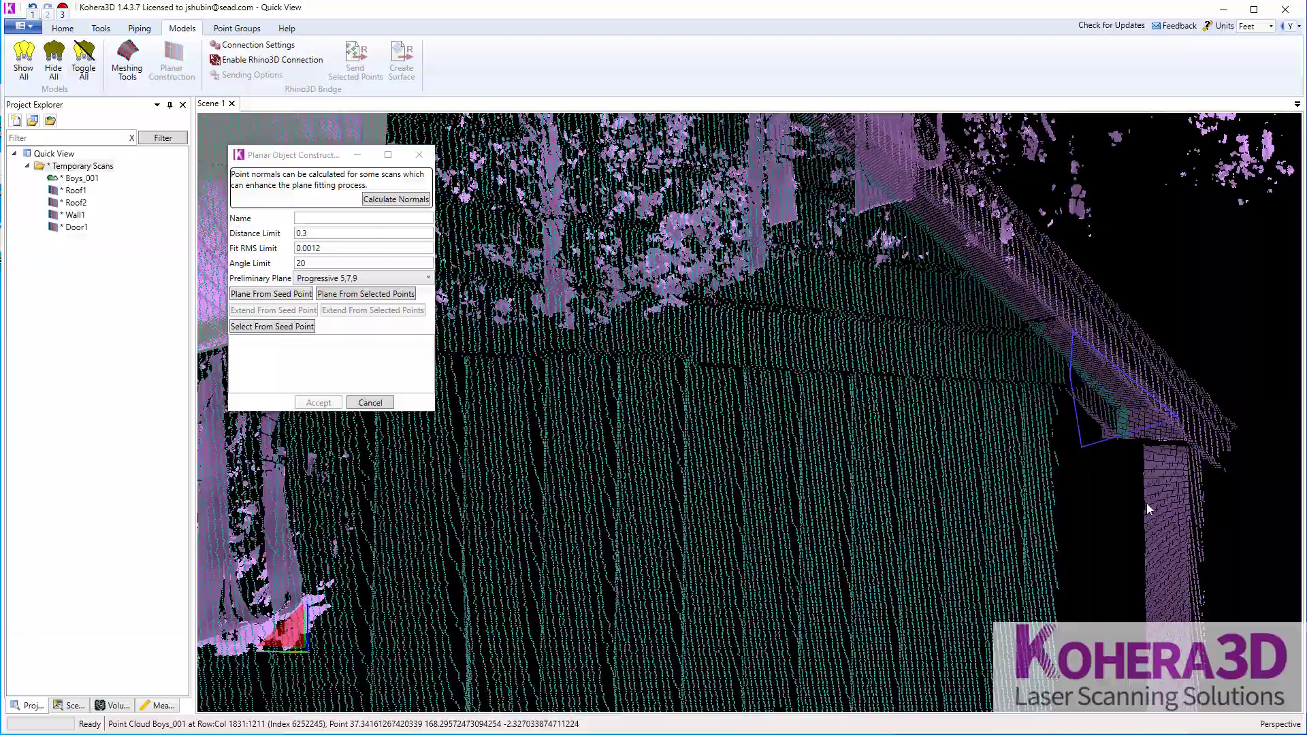
scroll(1144, 507, down, 5)
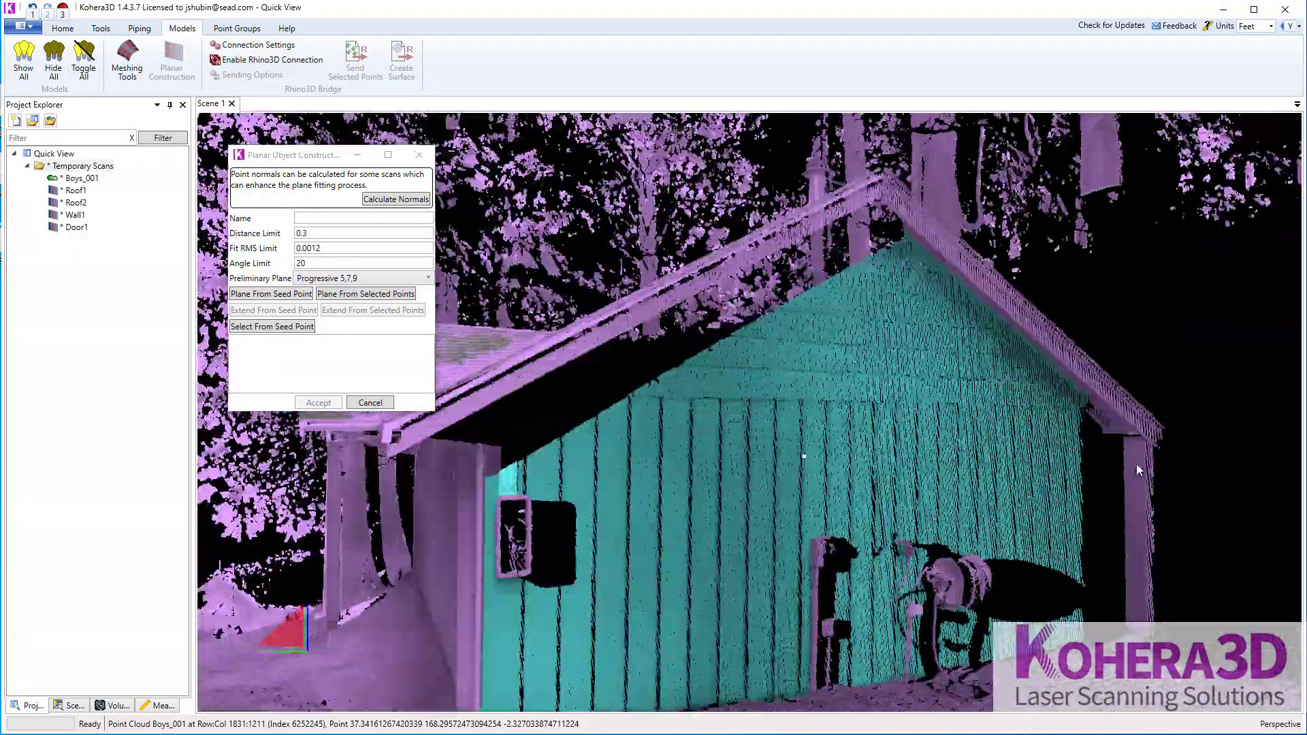
drag(1136, 464, 972, 389)
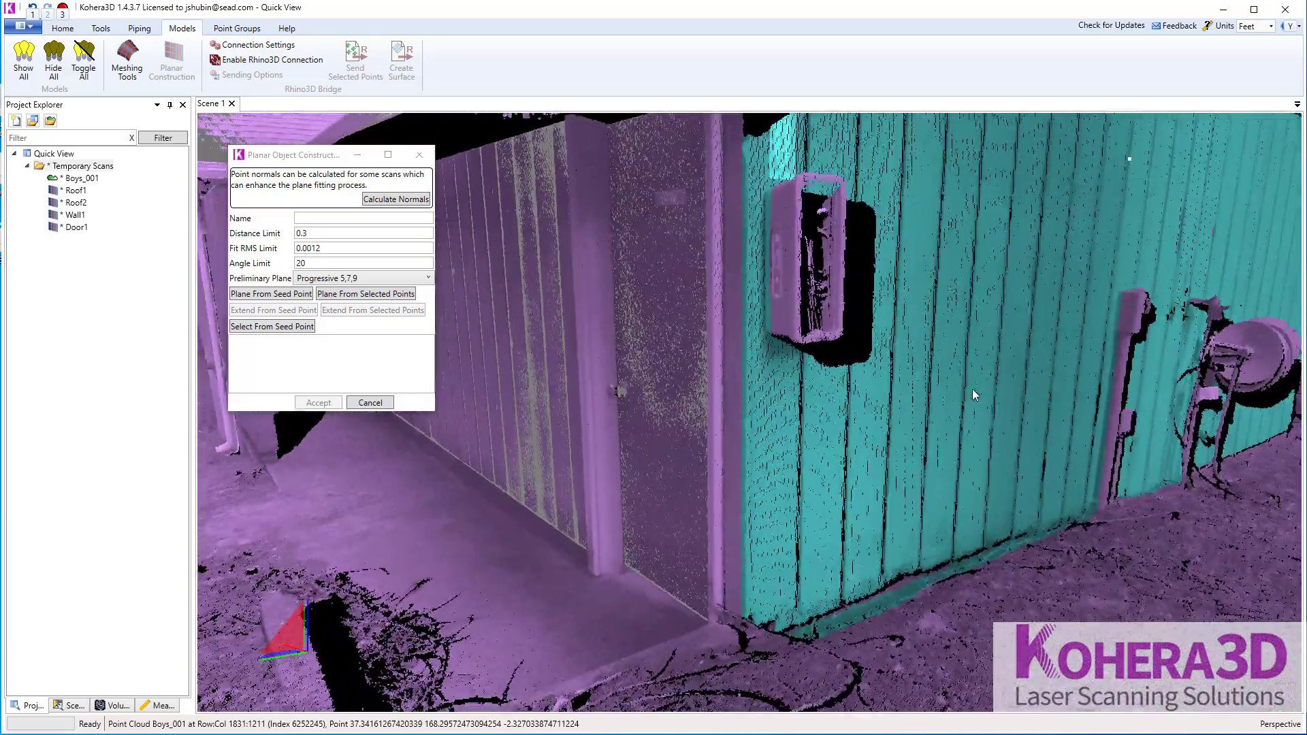
scroll(971, 390, up, 3)
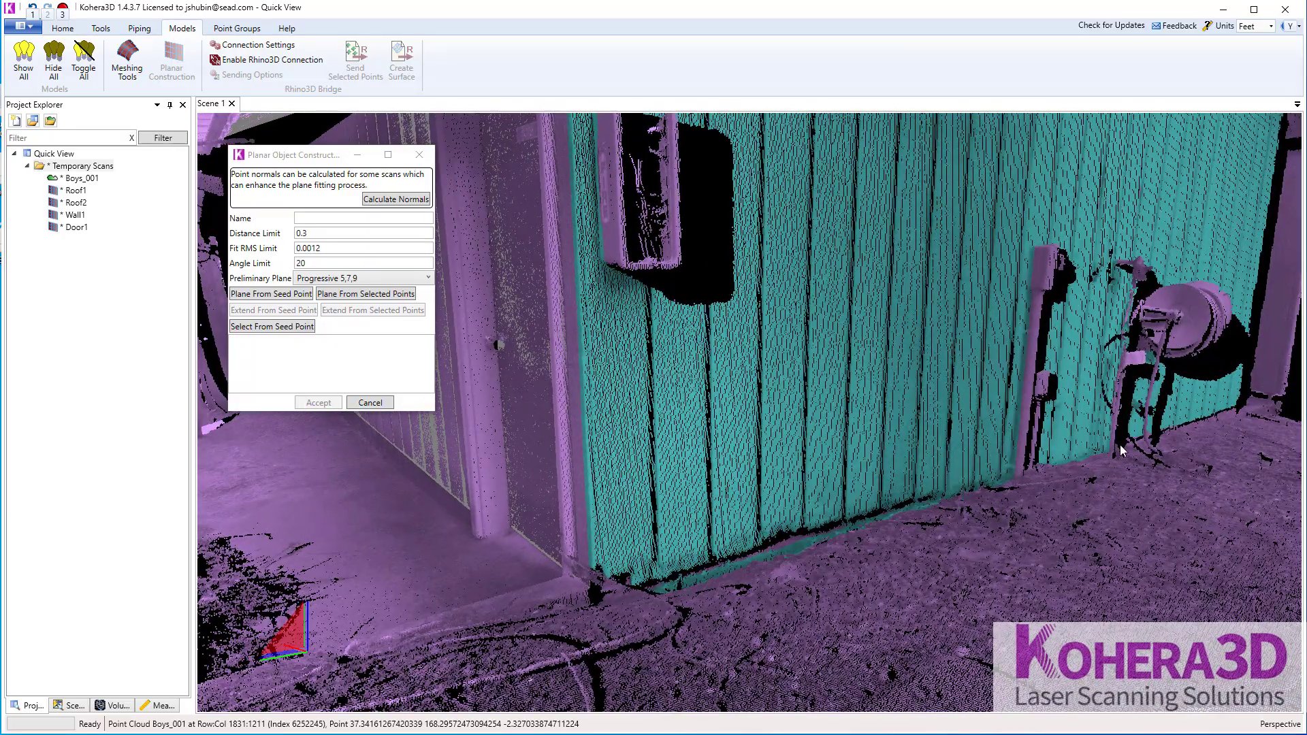
click(699, 569)
click(628, 586)
click(586, 625)
double_click(668, 637)
scroll(977, 525, down, 5)
middle_drag(931, 524, 904, 568)
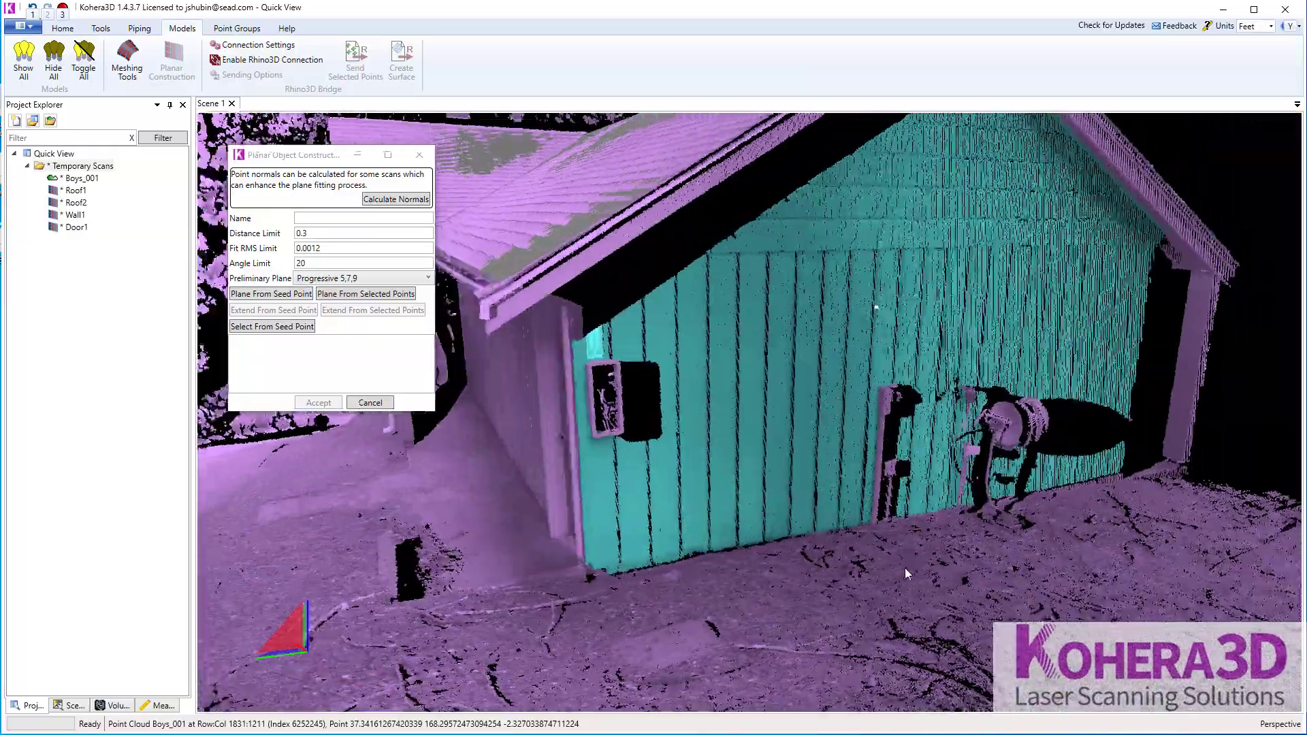
Fit a plane to the gable end wall from its selected points and name it Wall2
click(361, 294)
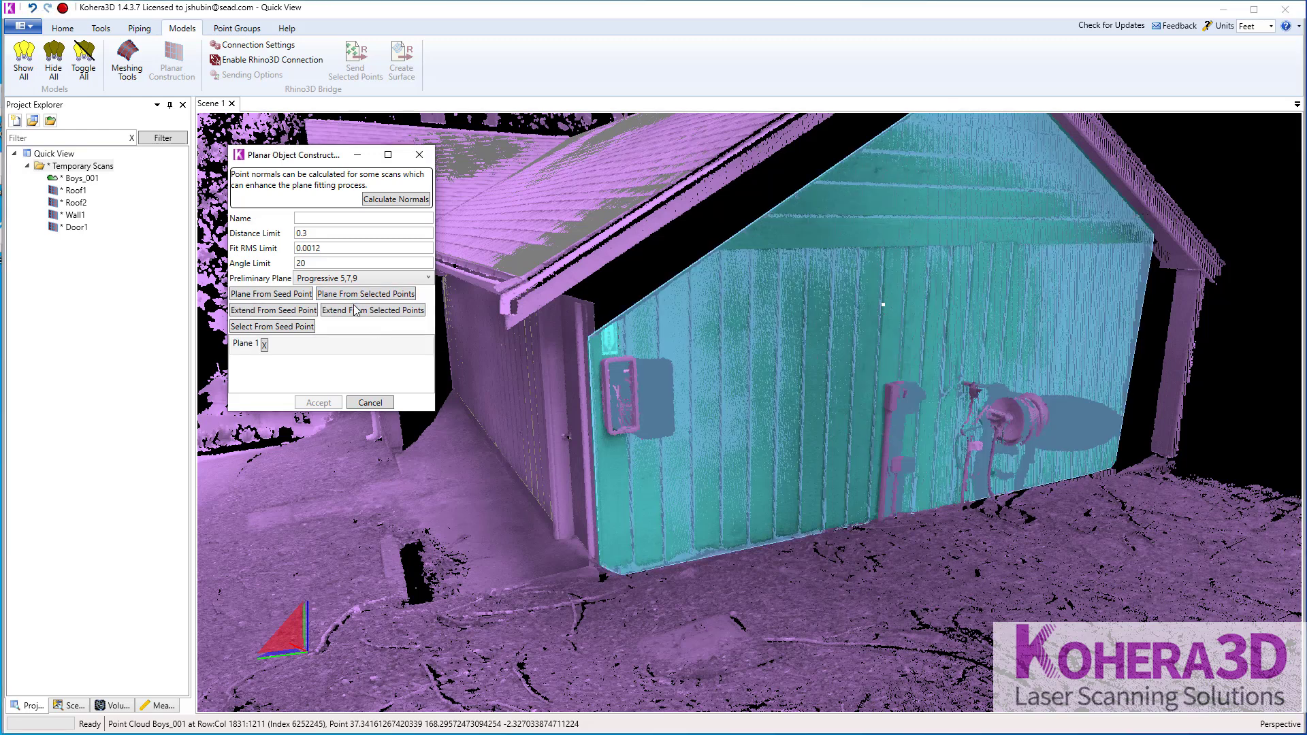
click(326, 218)
key(Tab)
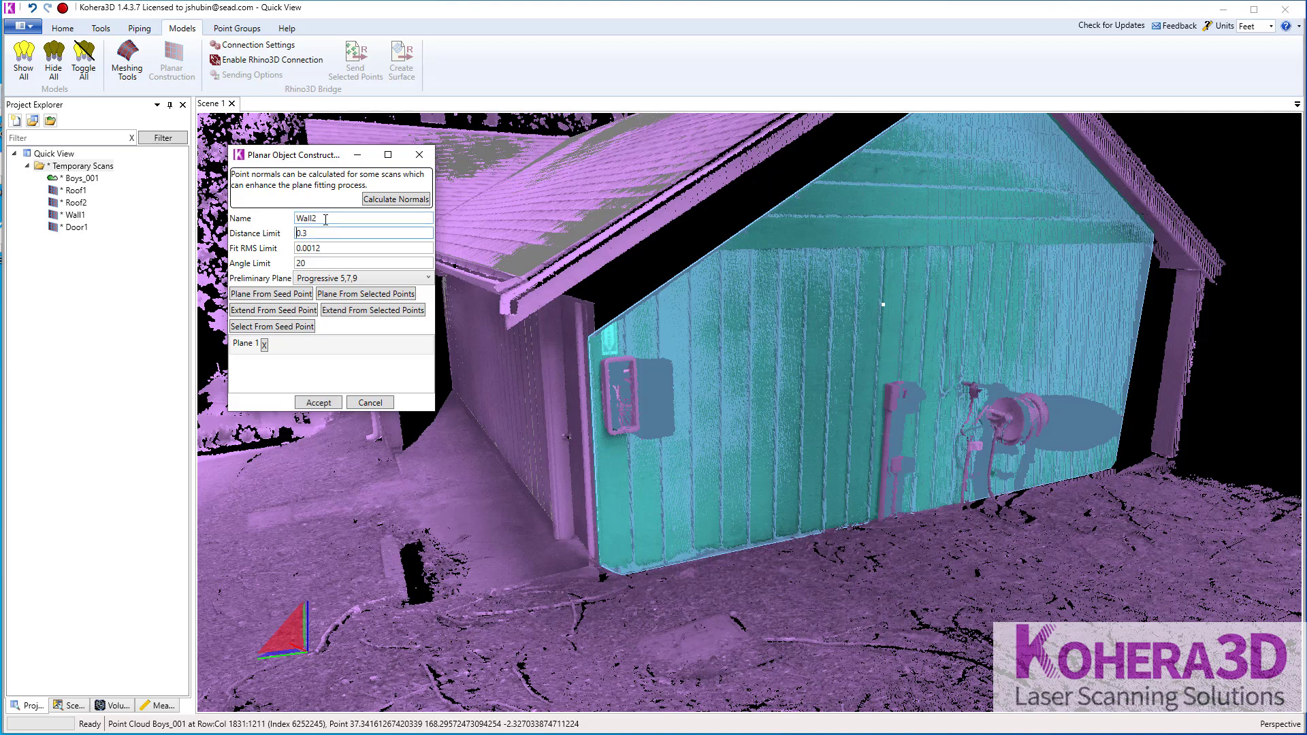
Accept the gable wall plane and save Wall2 in the Temporary Scans folder
click(318, 403)
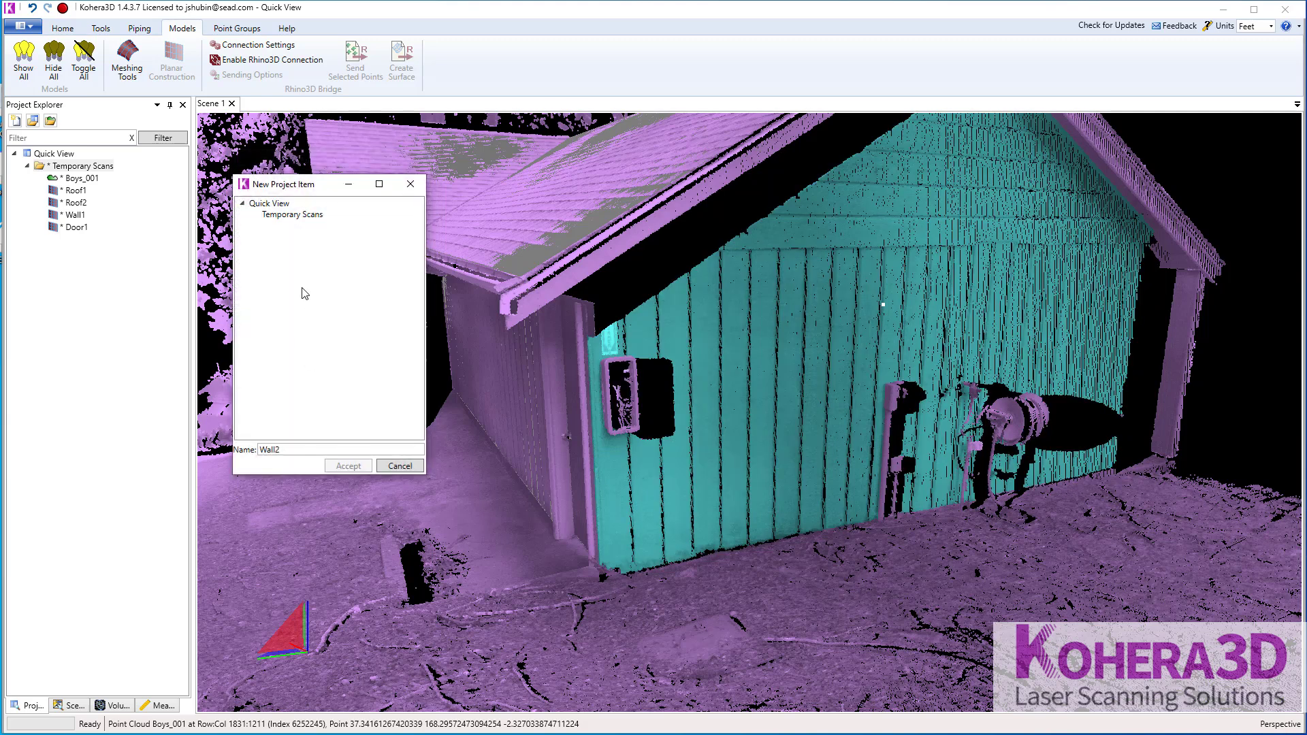
click(295, 215)
click(349, 467)
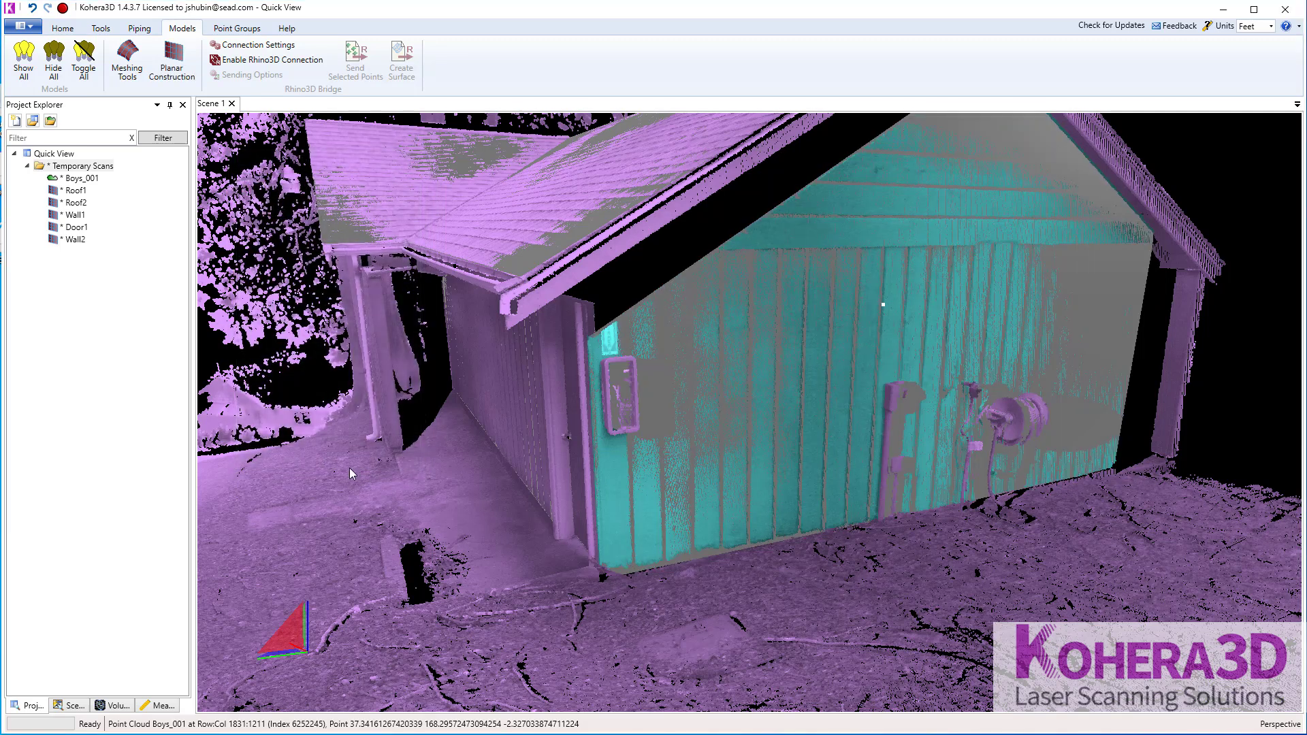
Clear the point selection and hide the Boys_001 point cloud so only the modeled planes are displayed
click(62, 28)
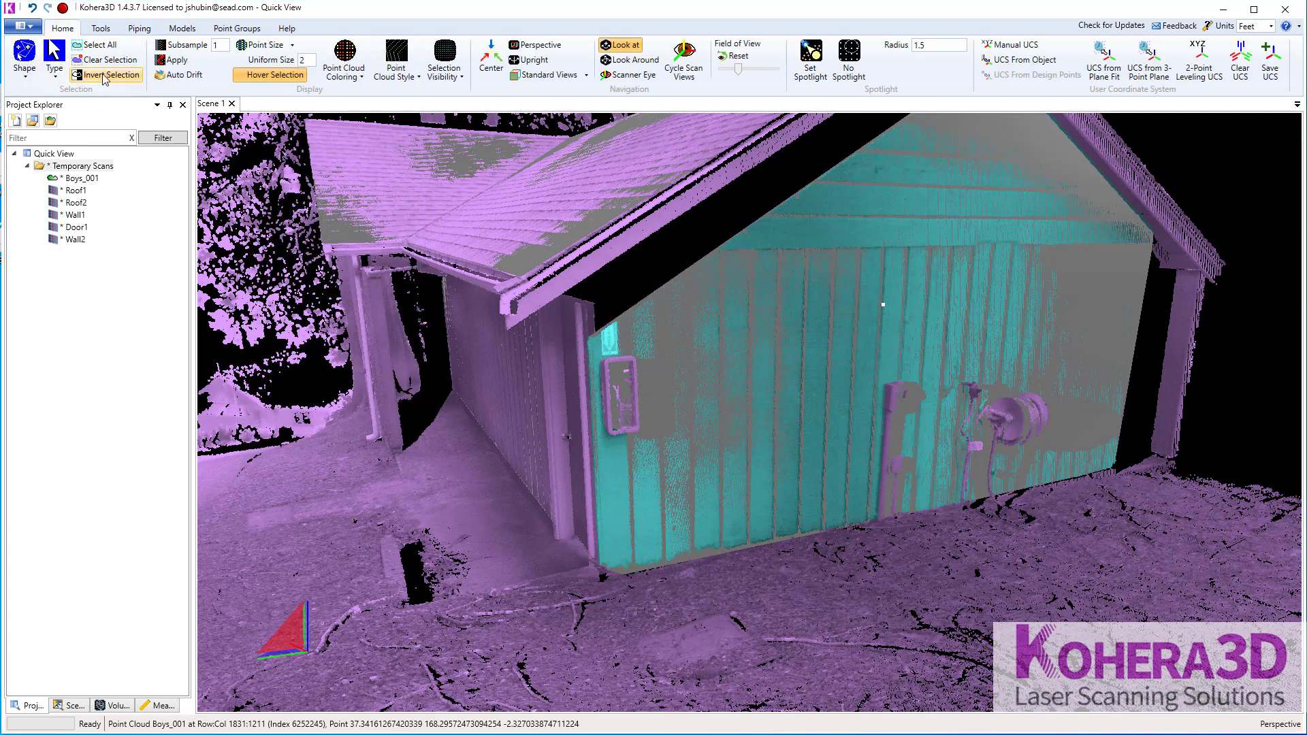
click(109, 66)
drag(272, 366, 305, 353)
scroll(255, 341, down, 3)
click(24, 65)
click(61, 210)
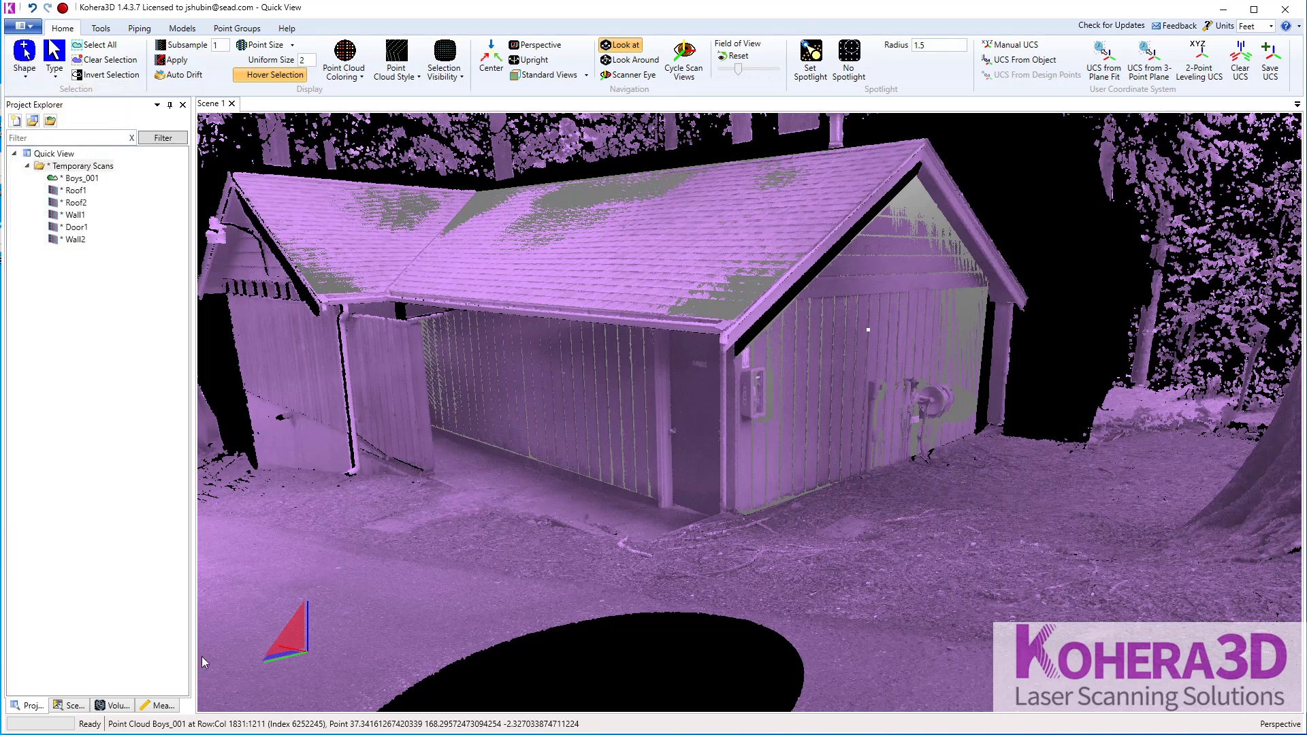
click(73, 708)
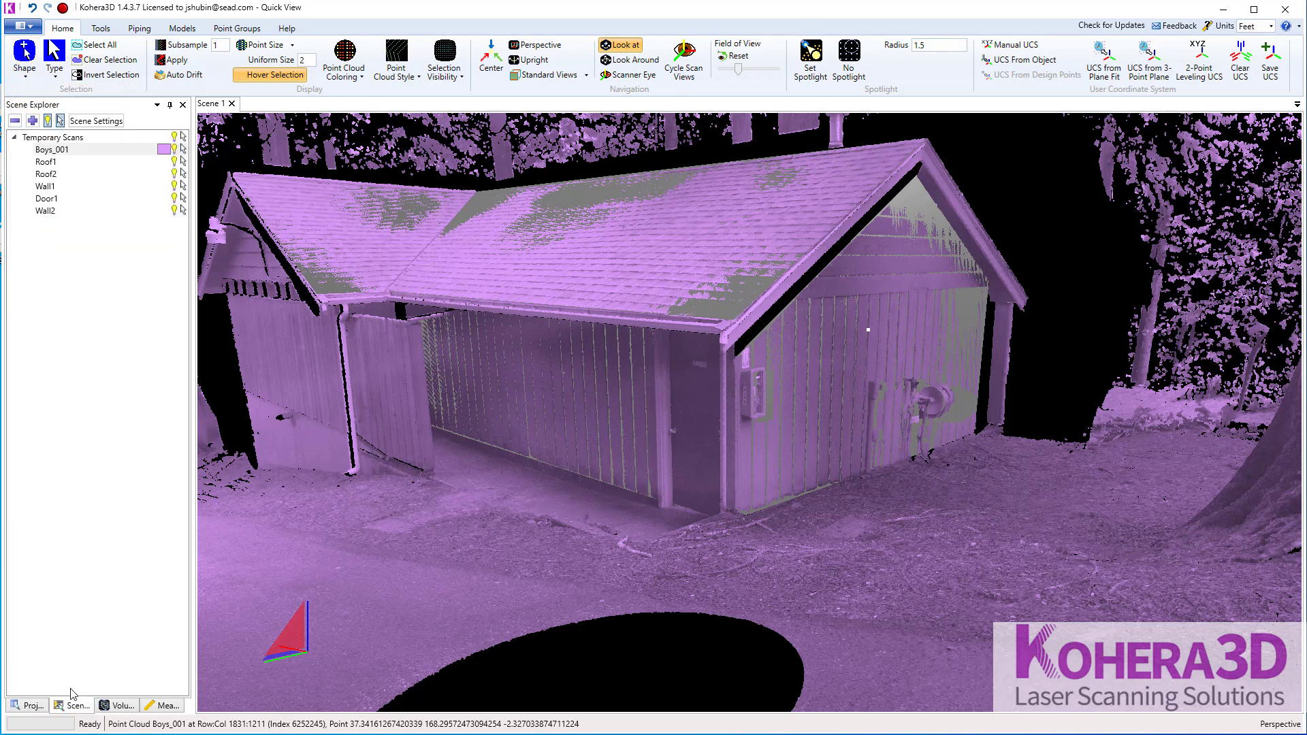
click(175, 149)
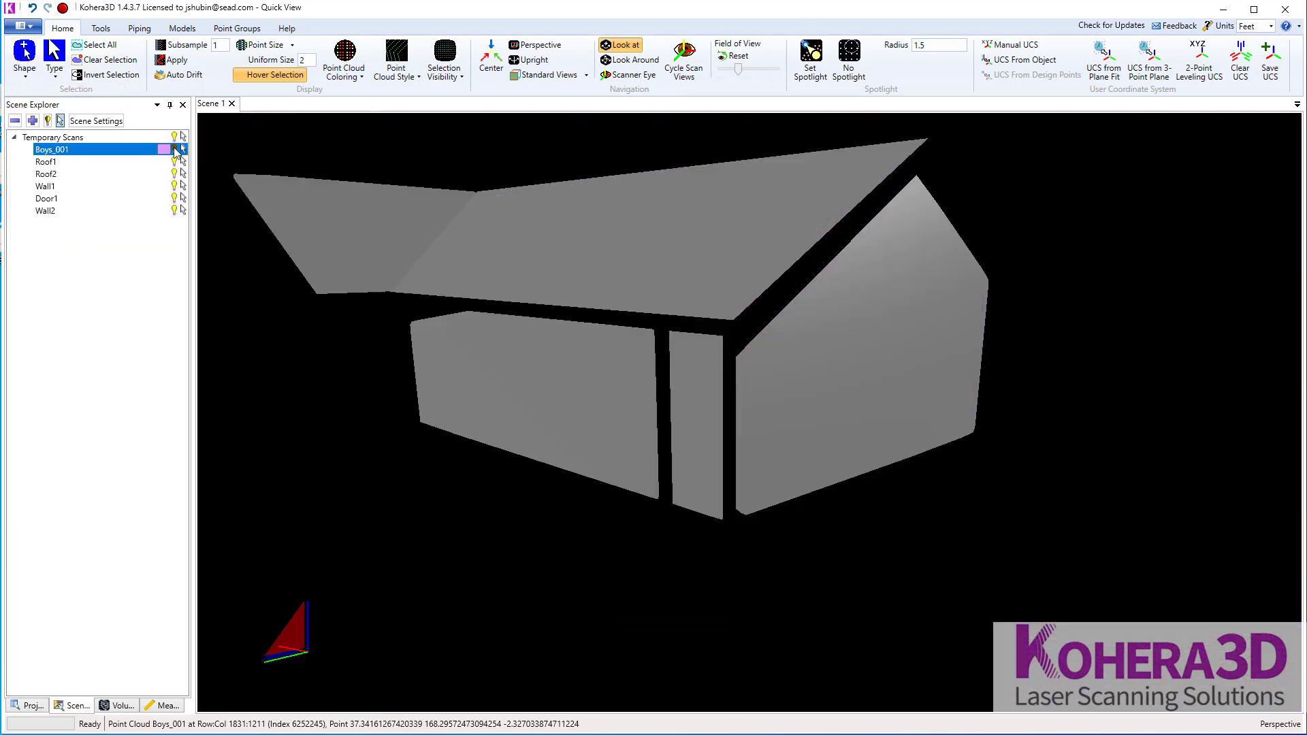
middle_drag(749, 547, 769, 524)
click(28, 706)
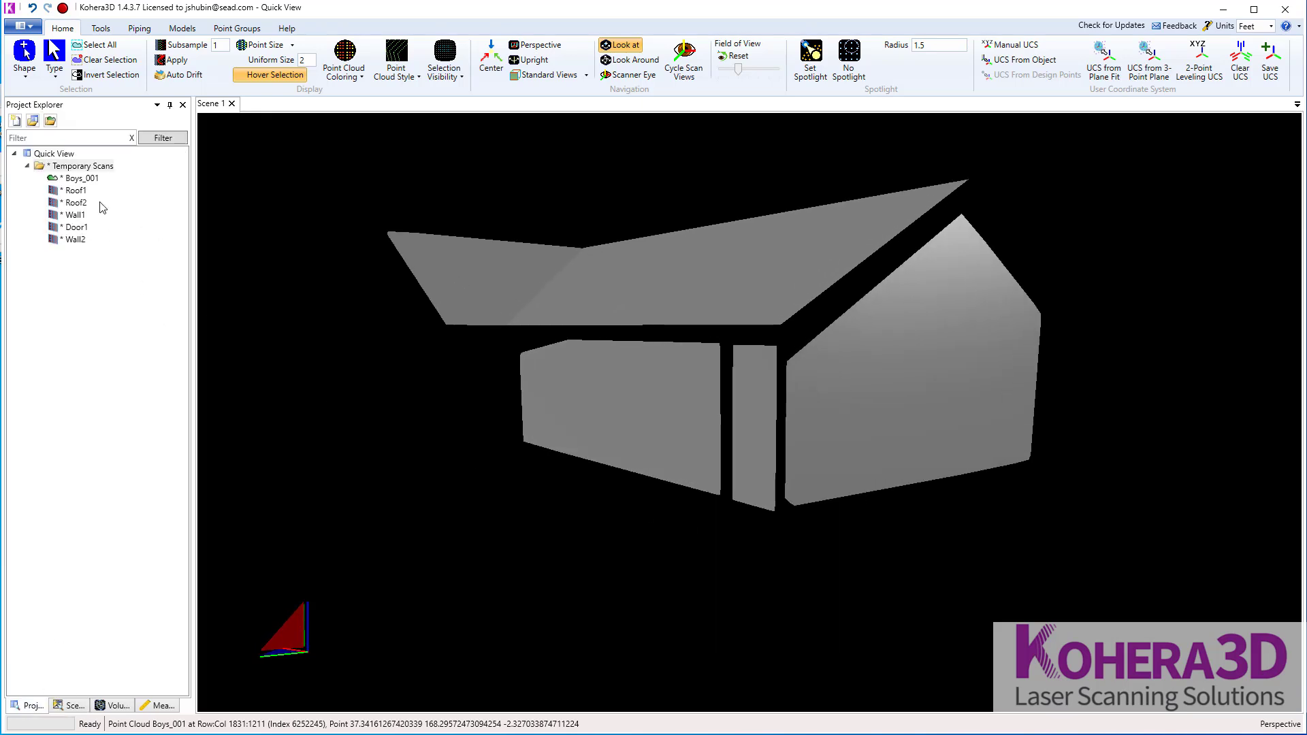
right_click(79, 195)
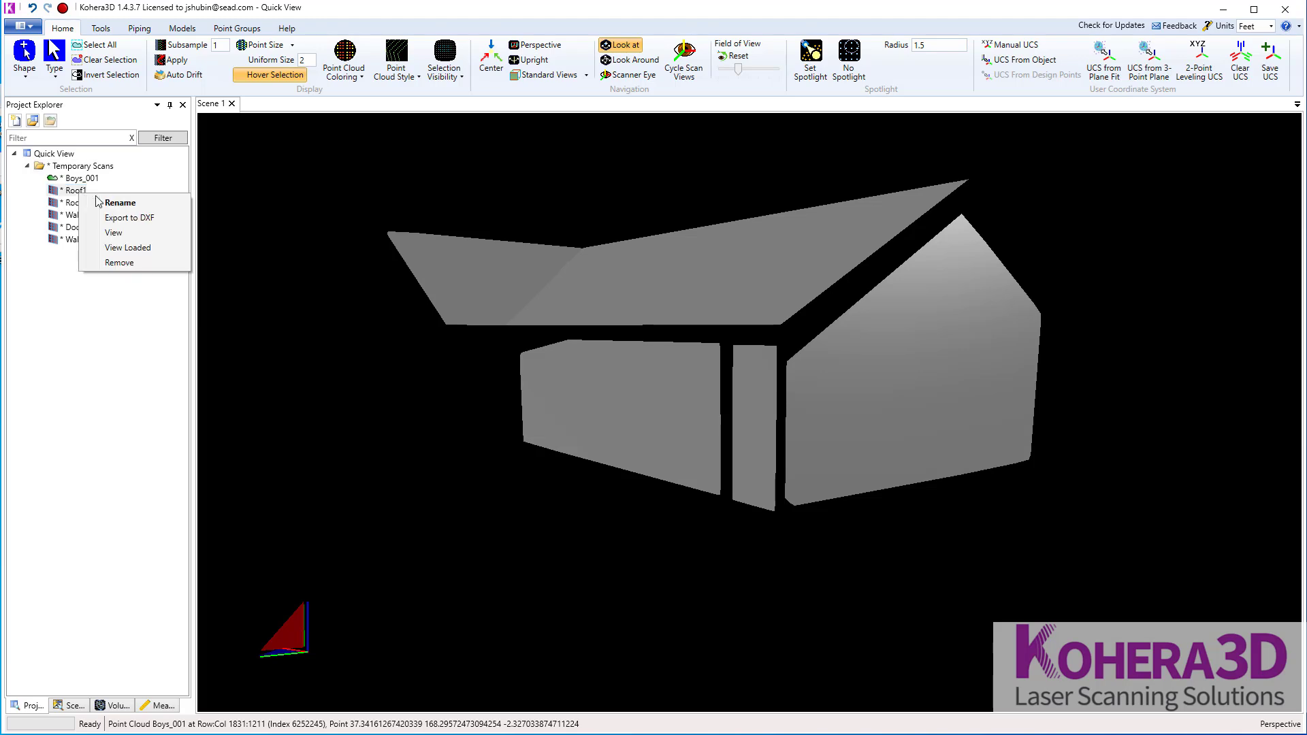
click(117, 218)
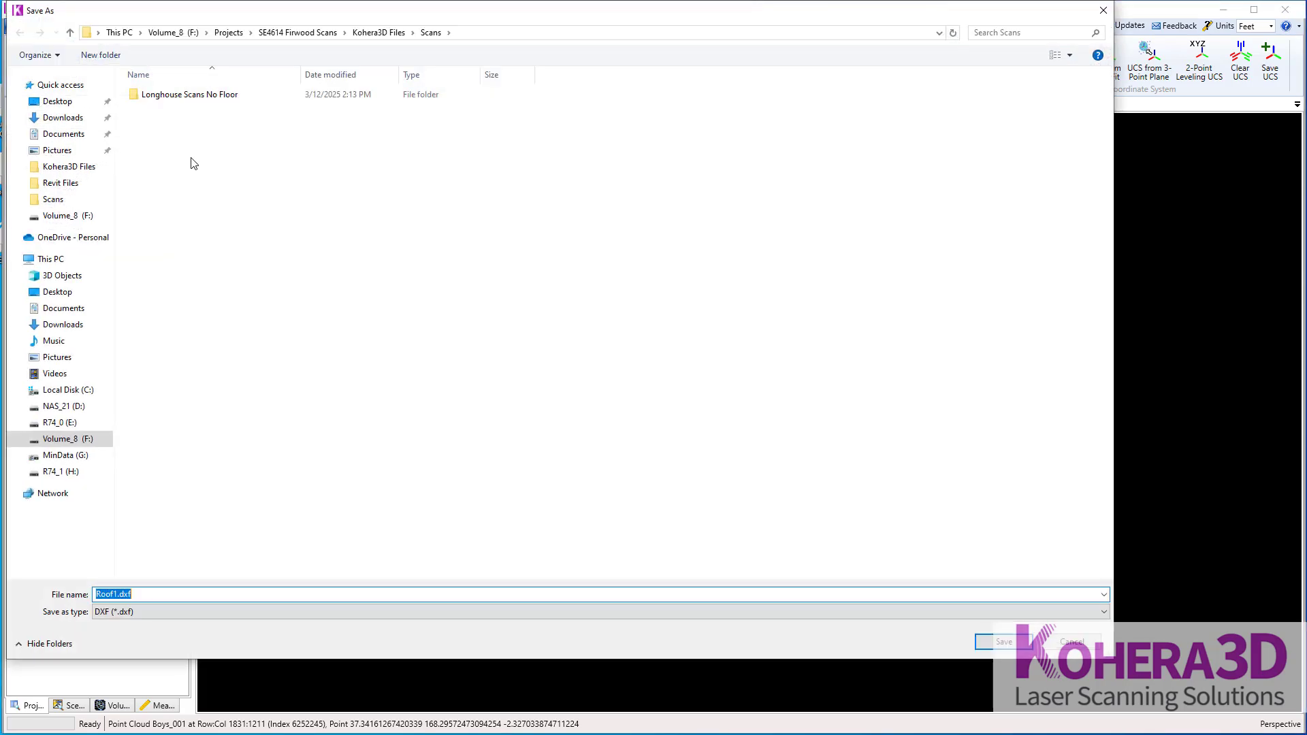
click(1072, 644)
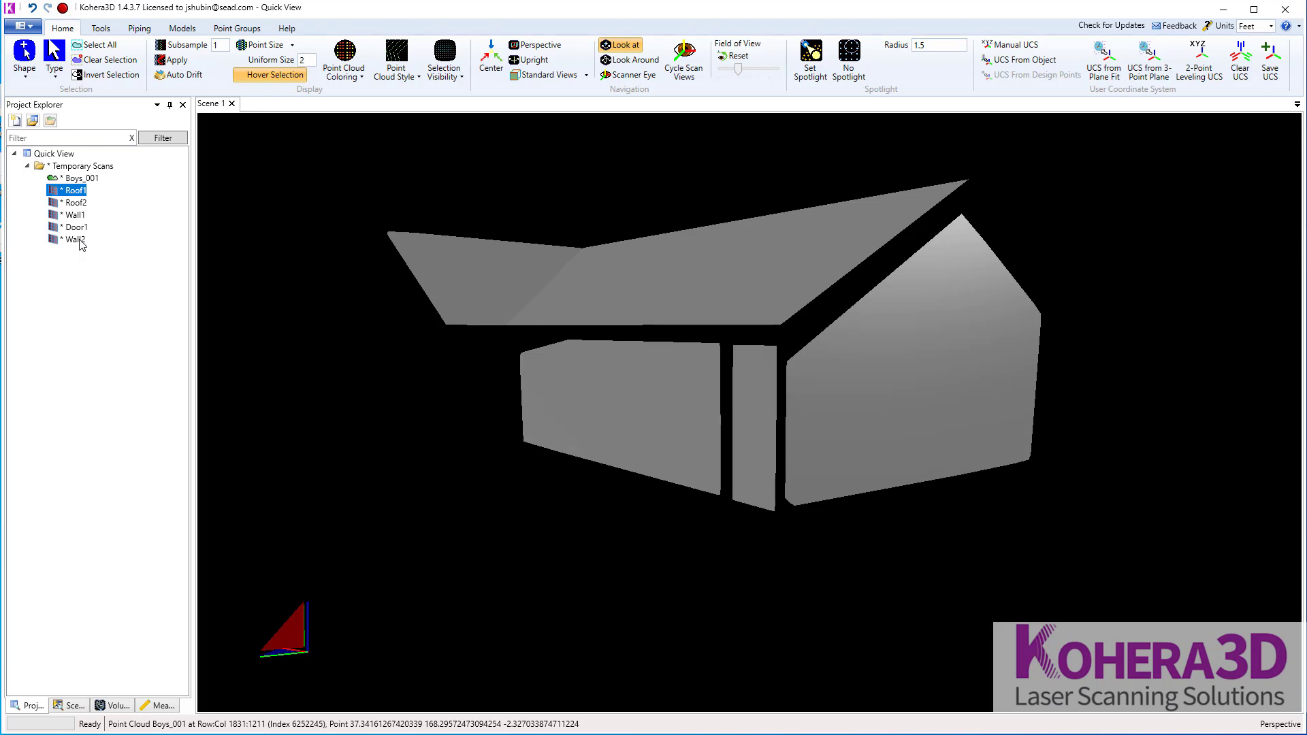
Select all five modeled planes from Roof1 through Wall2 in the Temporary Scans folder
shift+click(79, 239)
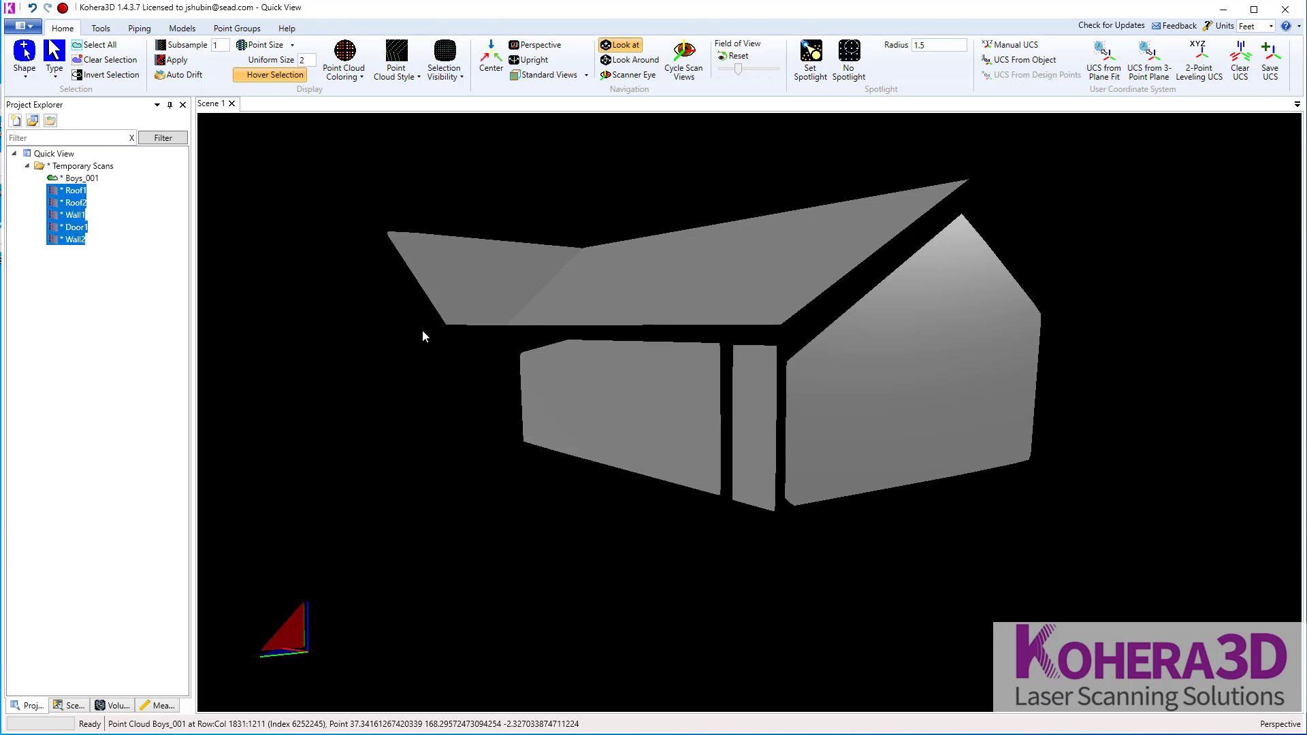
drag(422, 336, 427, 446)
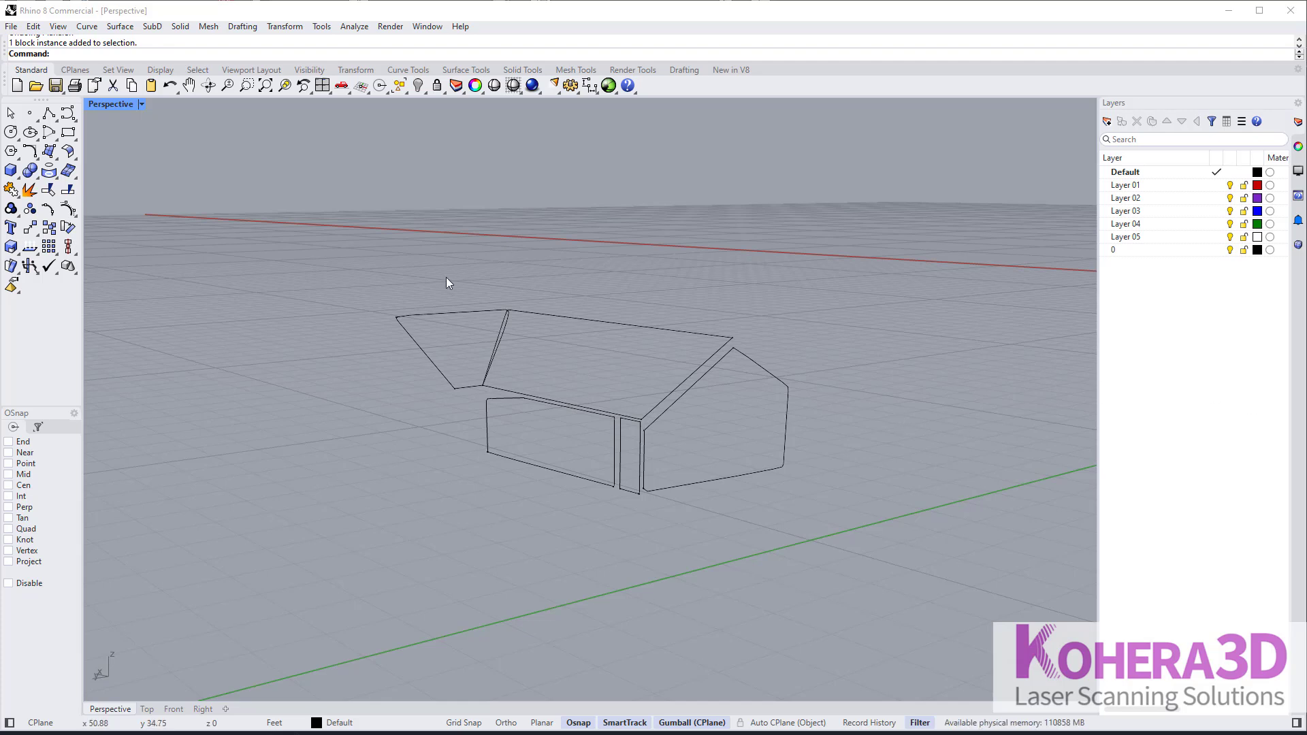
Switch to Rhino and create PlanarSrf surfaces from the two roof slope outlines
click(429, 318)
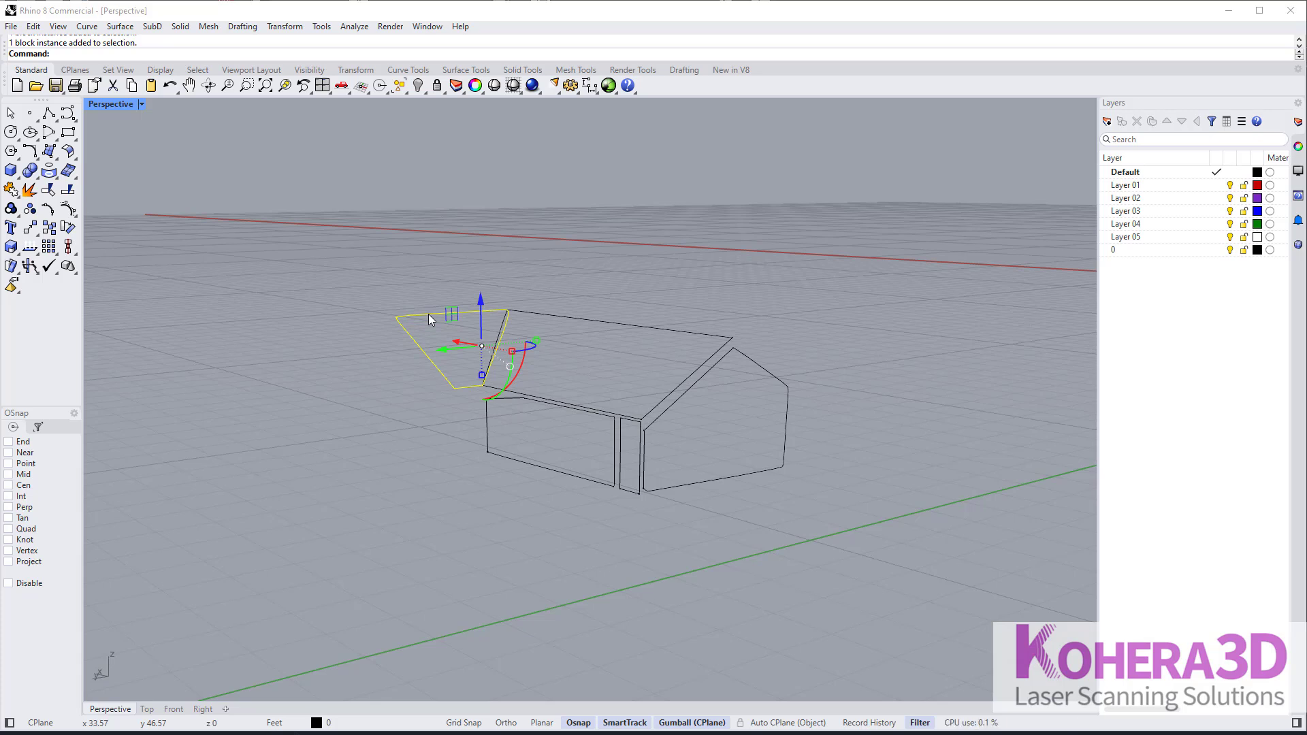
text(Palanr)
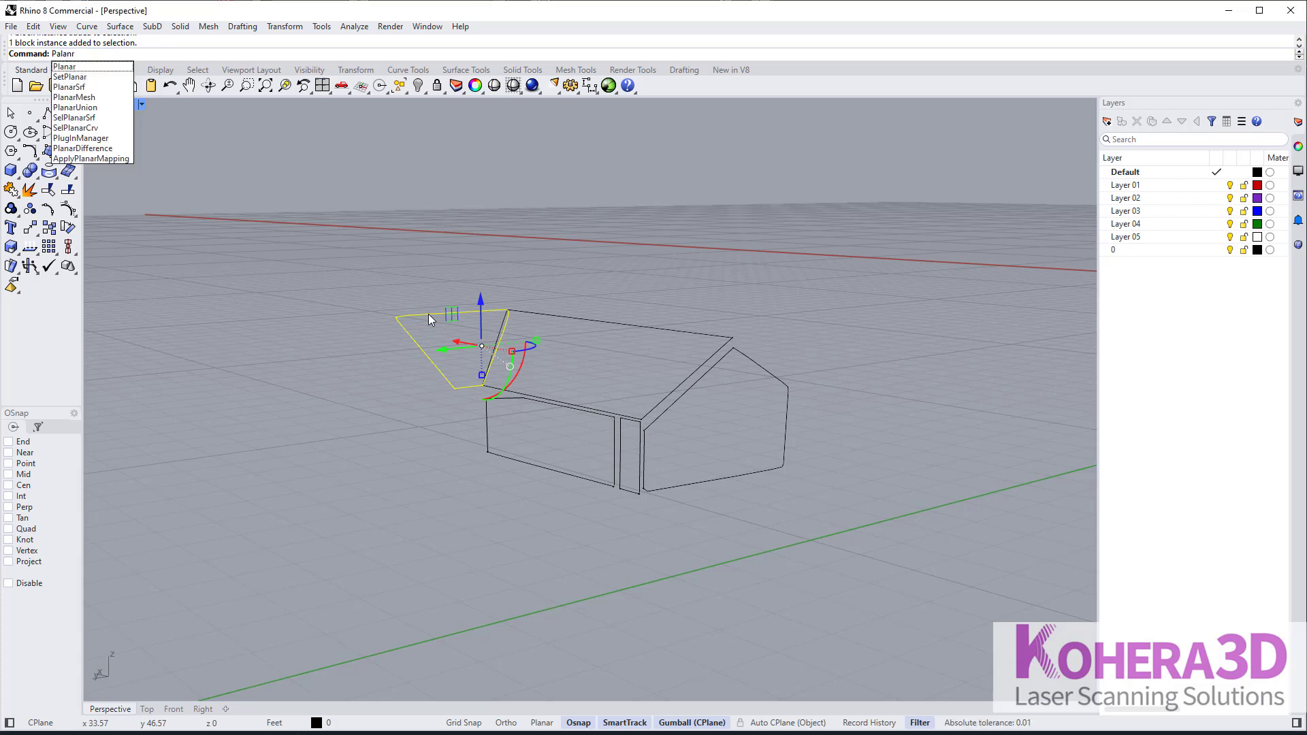
key(Down)
key(Down)
key(Return)
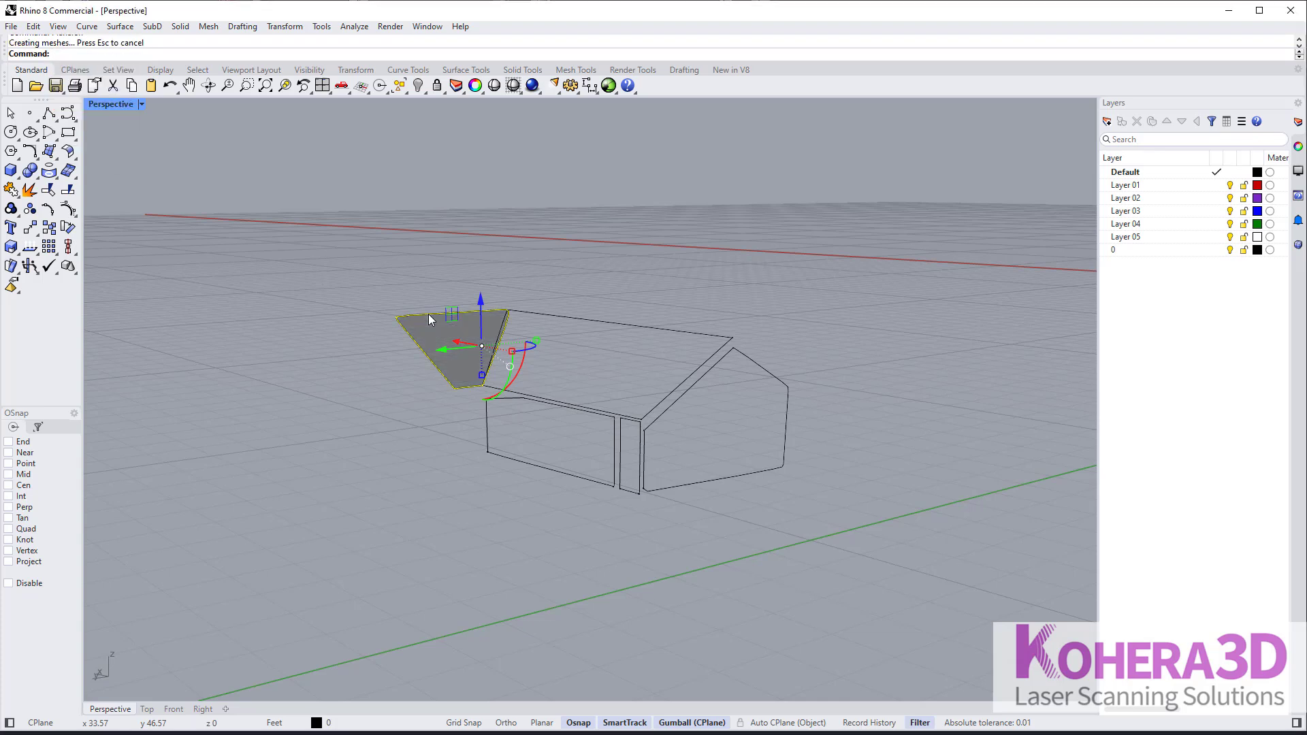
click(594, 324)
key(Return)
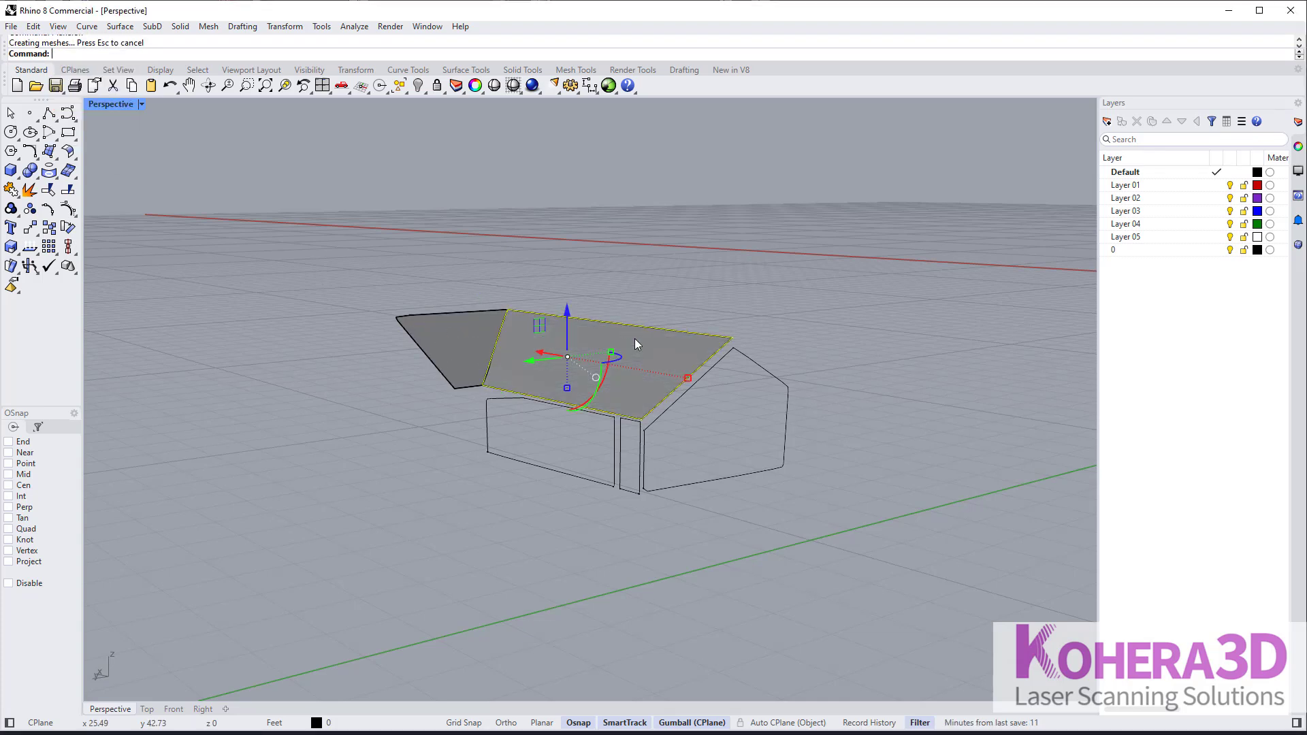
Create planar surfaces from the outlines of the gable wall, the long side wall and the door
click(762, 369)
key(Return)
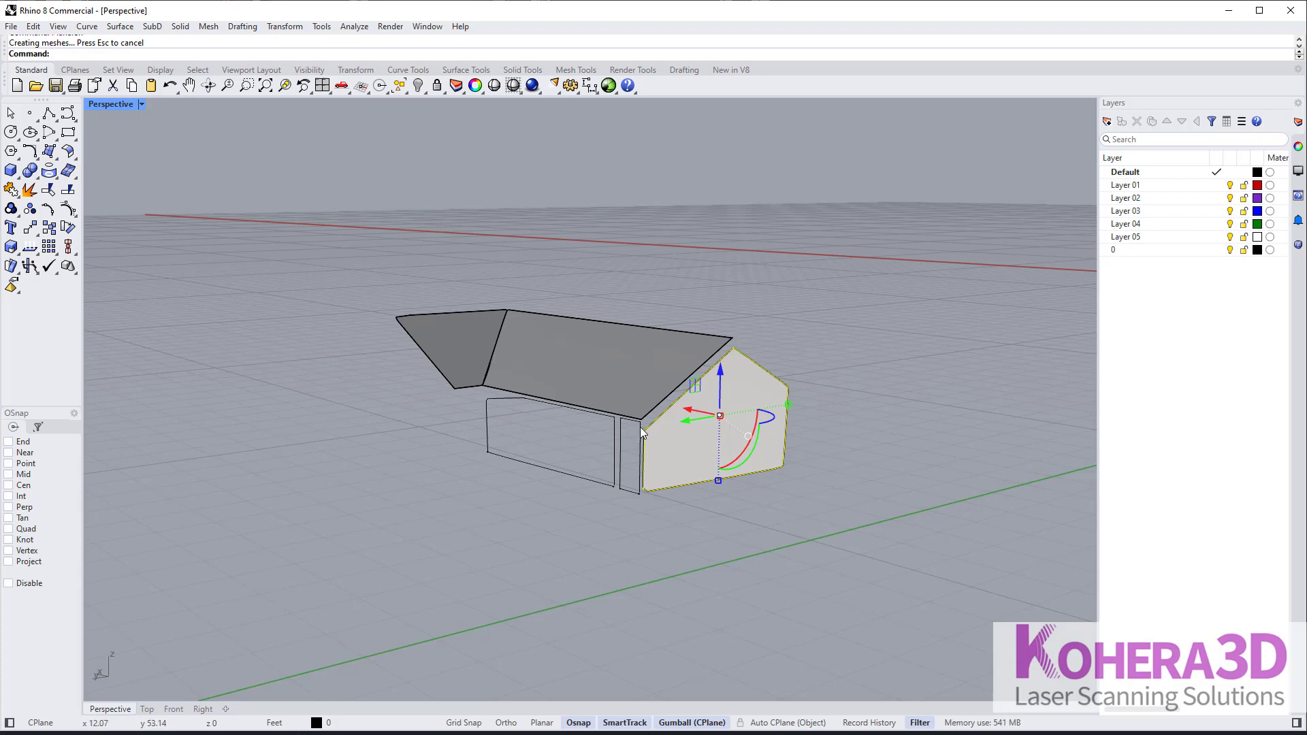
click(639, 427)
click(593, 482)
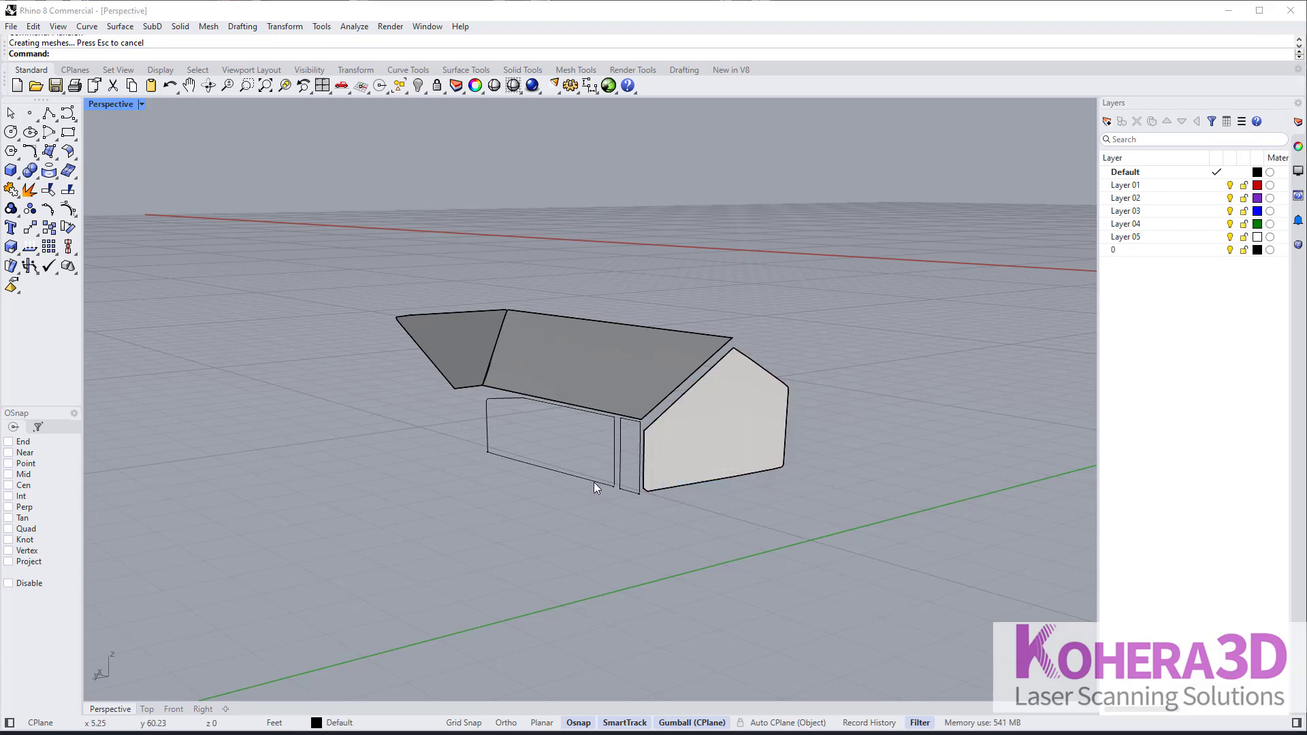
key(Return)
click(626, 490)
key(Return)
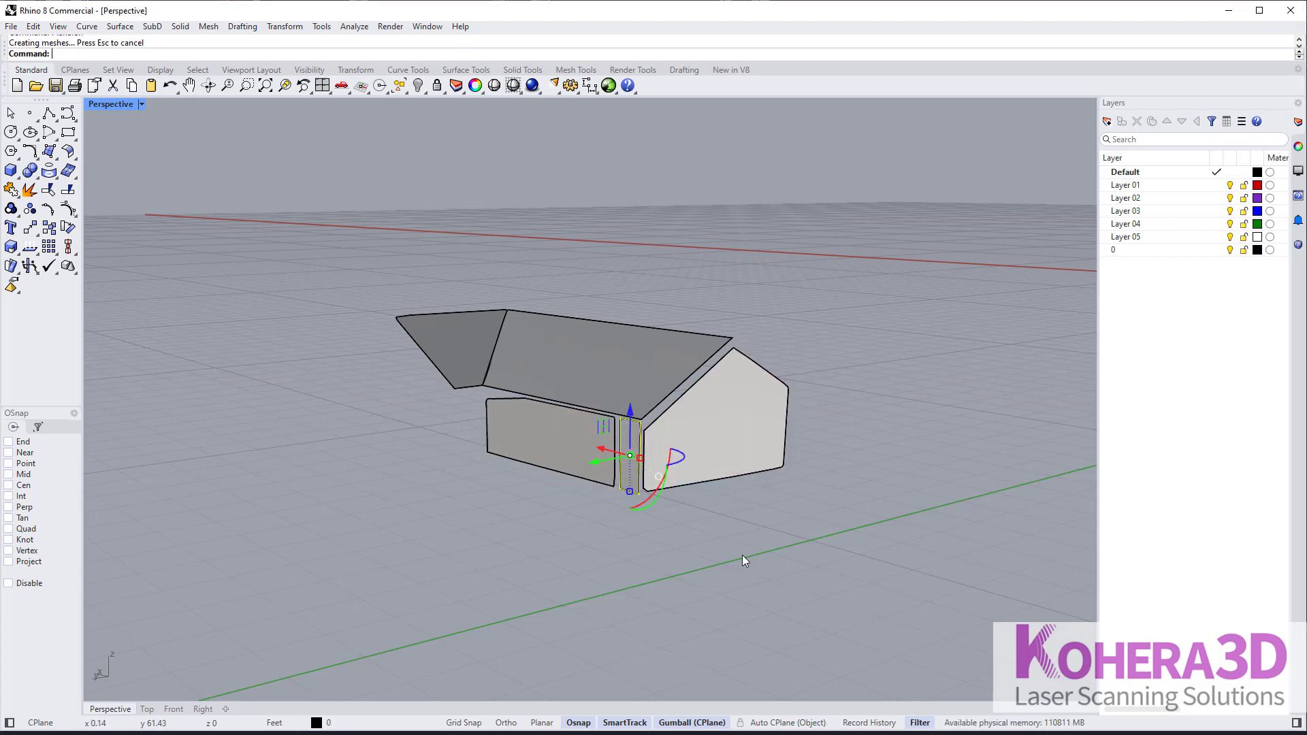
click(742, 556)
right_drag(841, 561, 822, 534)
scroll(592, 380, up, 7)
shift+right_drag(704, 484, 649, 436)
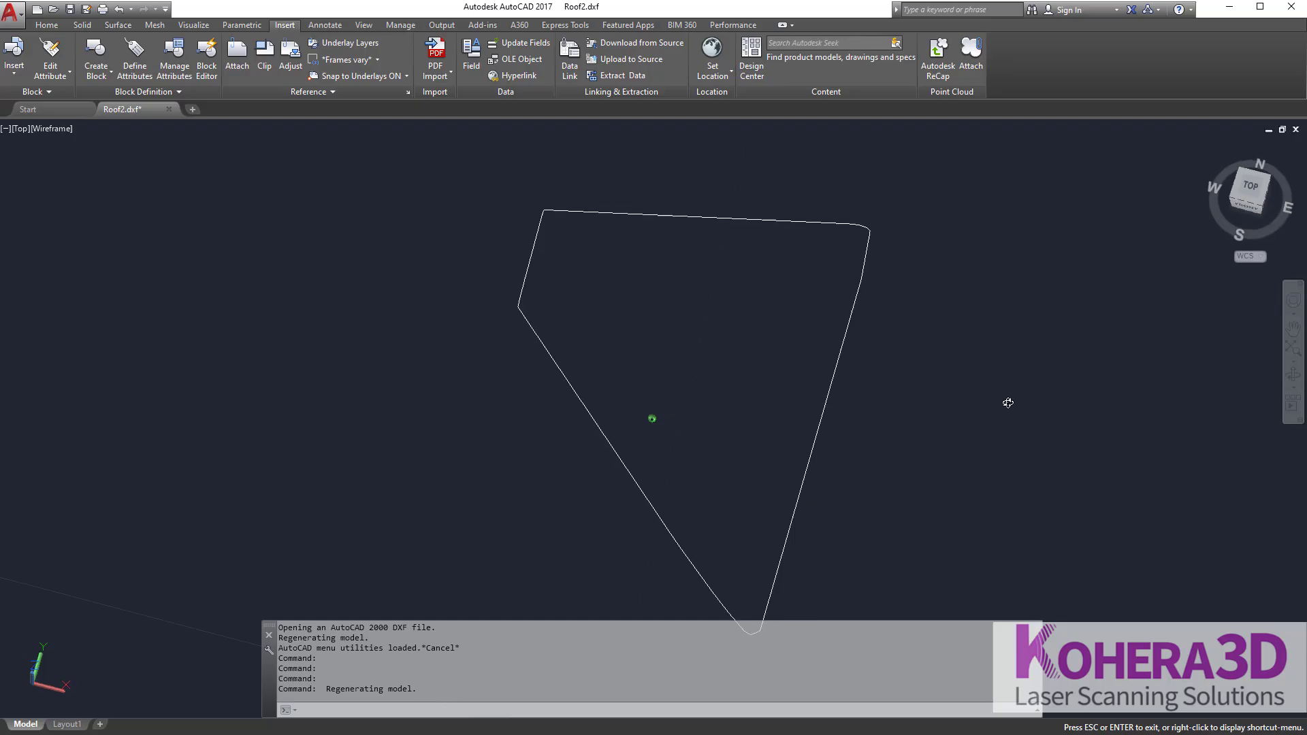
Switch to AutoCAD and explode the imported roof outline in Roof2.dxf
shift+middle_drag(1006, 399, 925, 324)
click(354, 235)
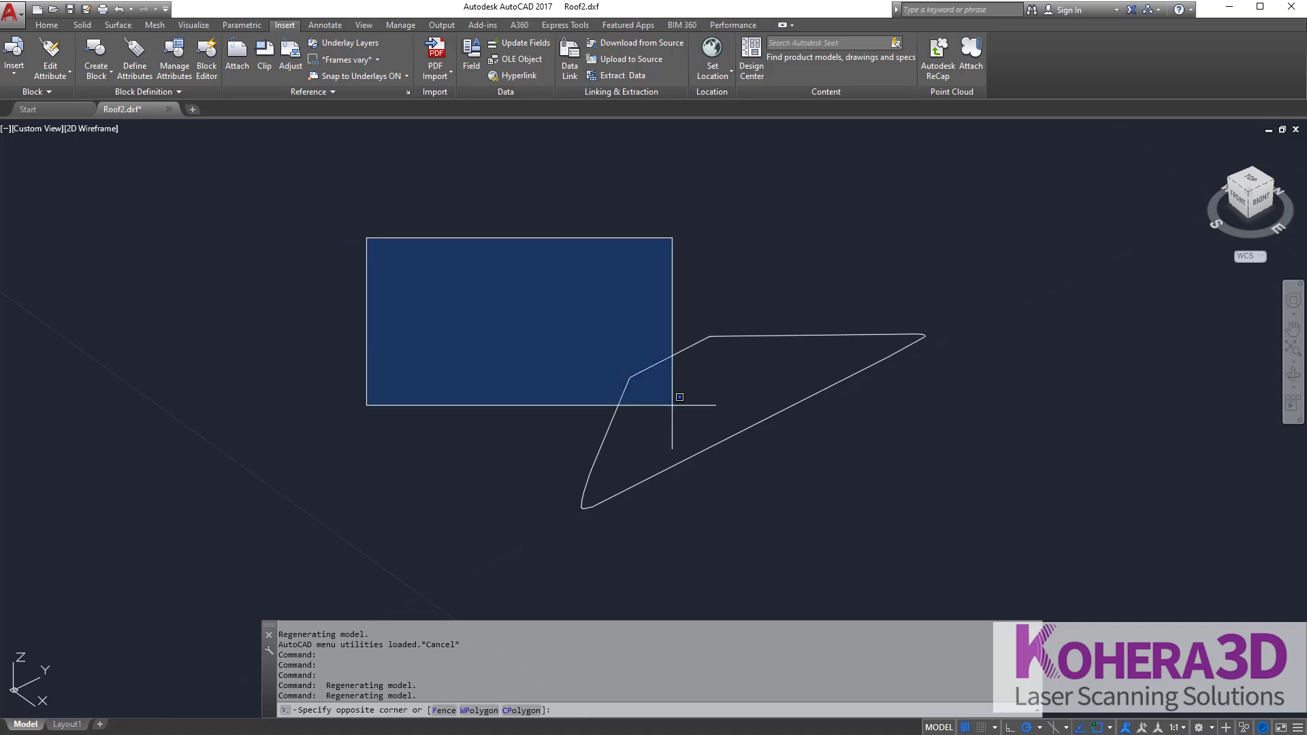
text(explode)
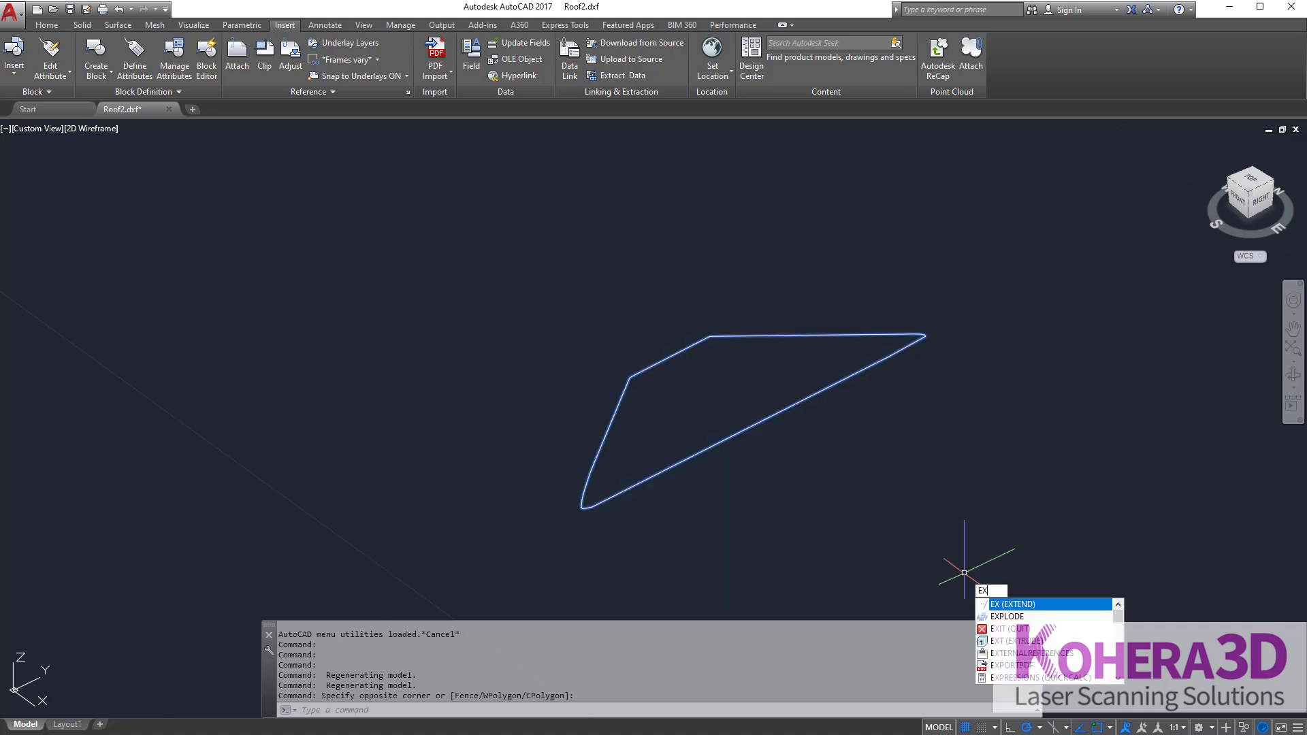
key(Return)
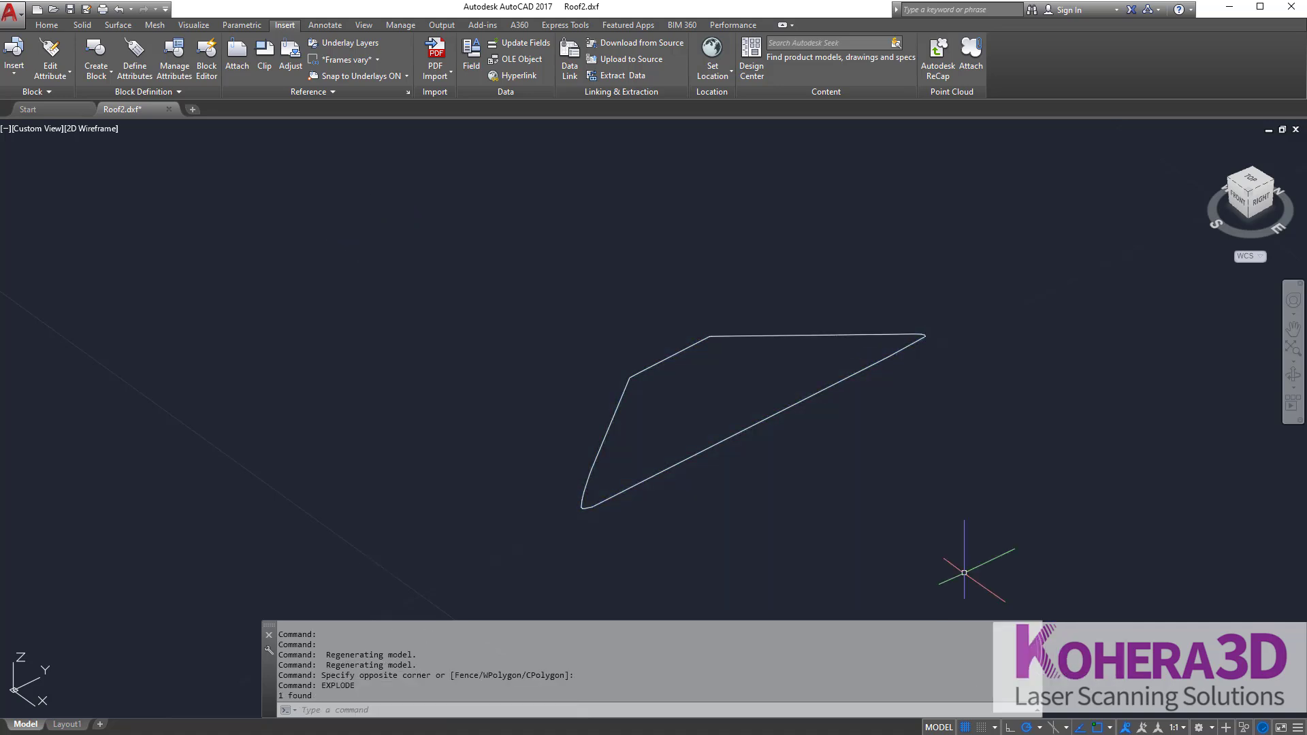
Create a patch surface from the roof outline with SURFPATCH, using the CUrves option
text(surfp)
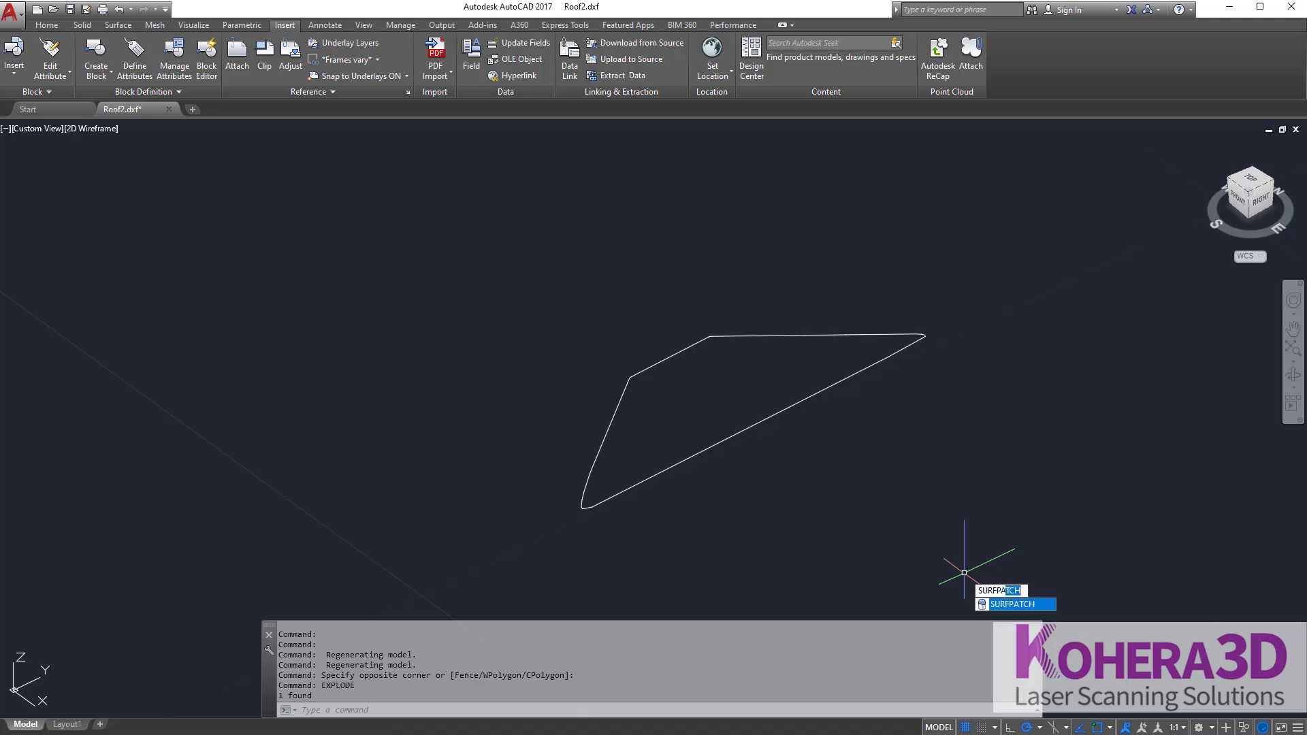
key(Return)
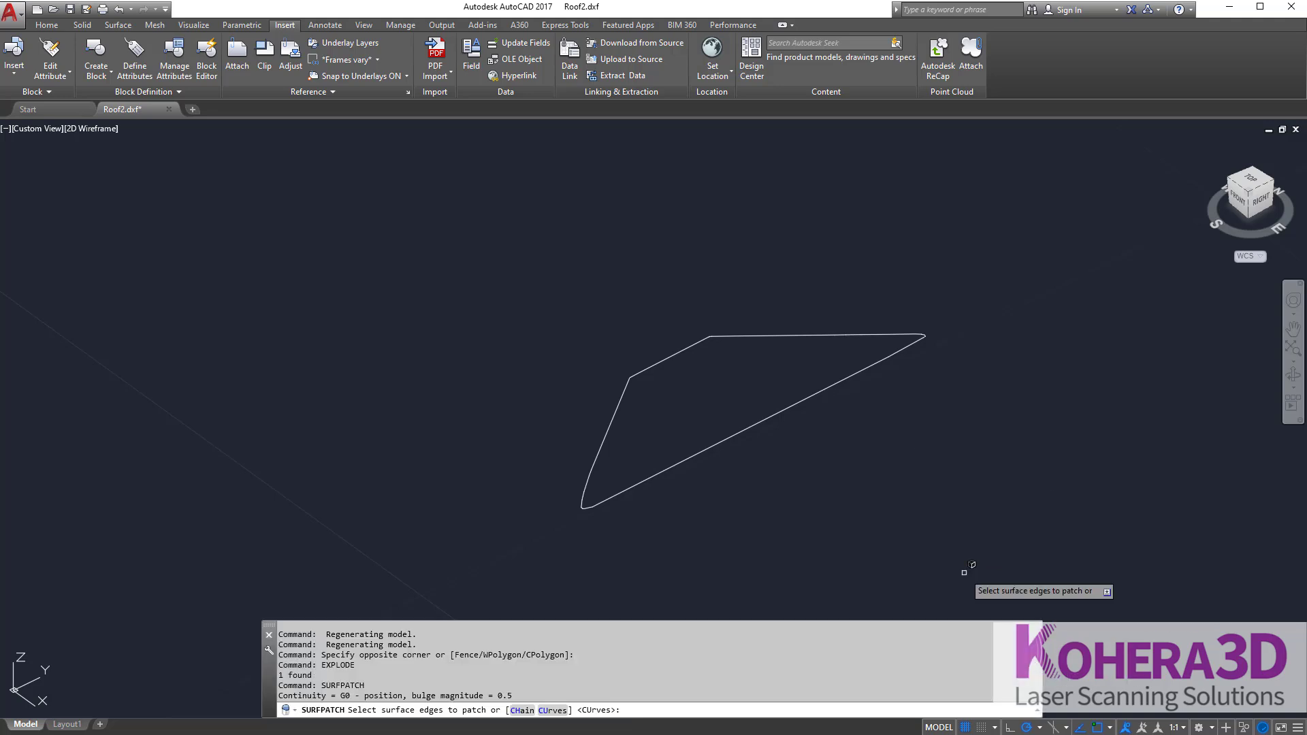
click(552, 710)
click(472, 201)
click(1088, 591)
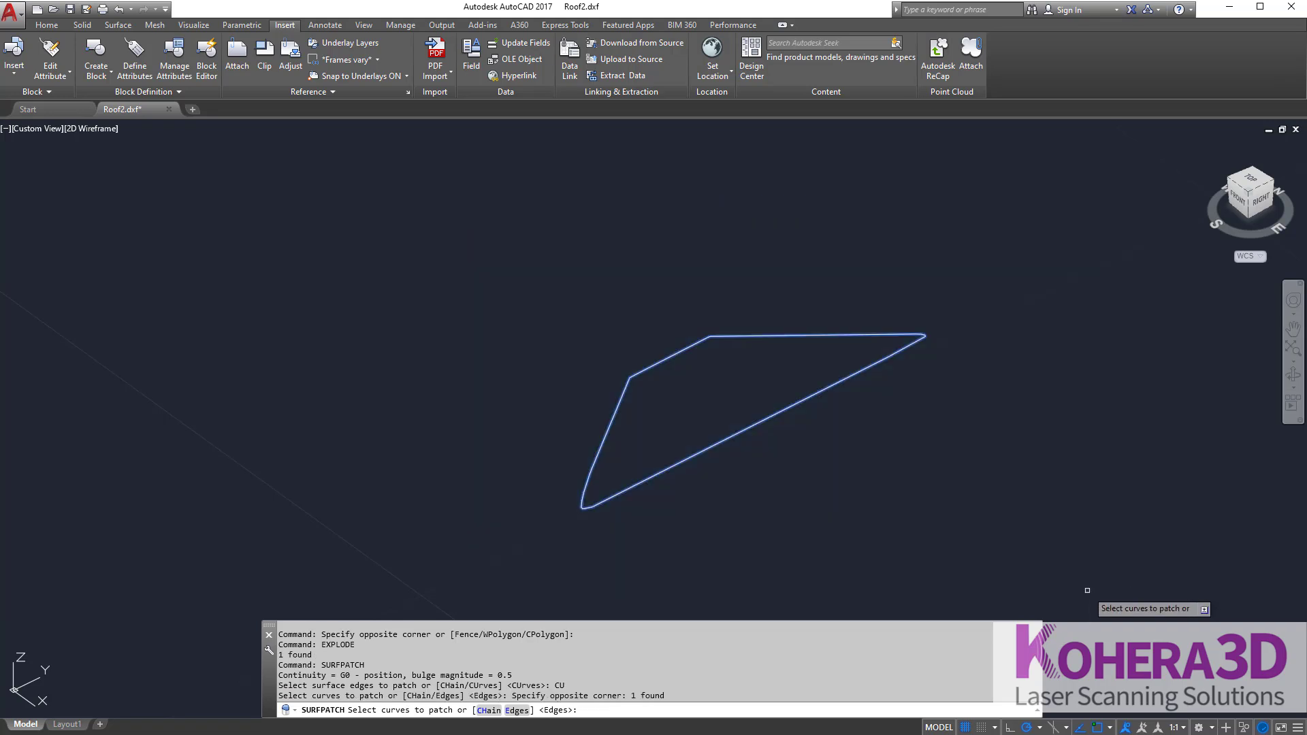
key(Return)
key(Escape)
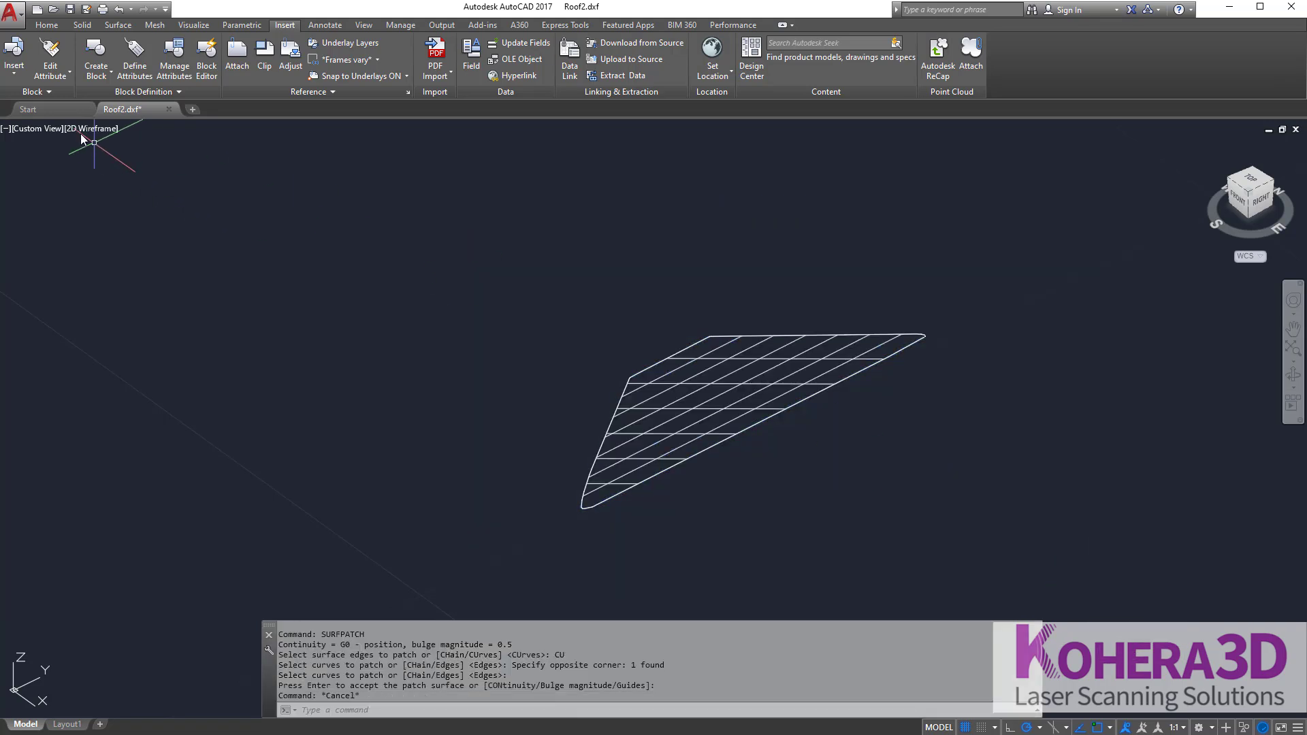
Set the viewport's visual style to Shaded and inspect the patched roof surface edge-on
click(85, 135)
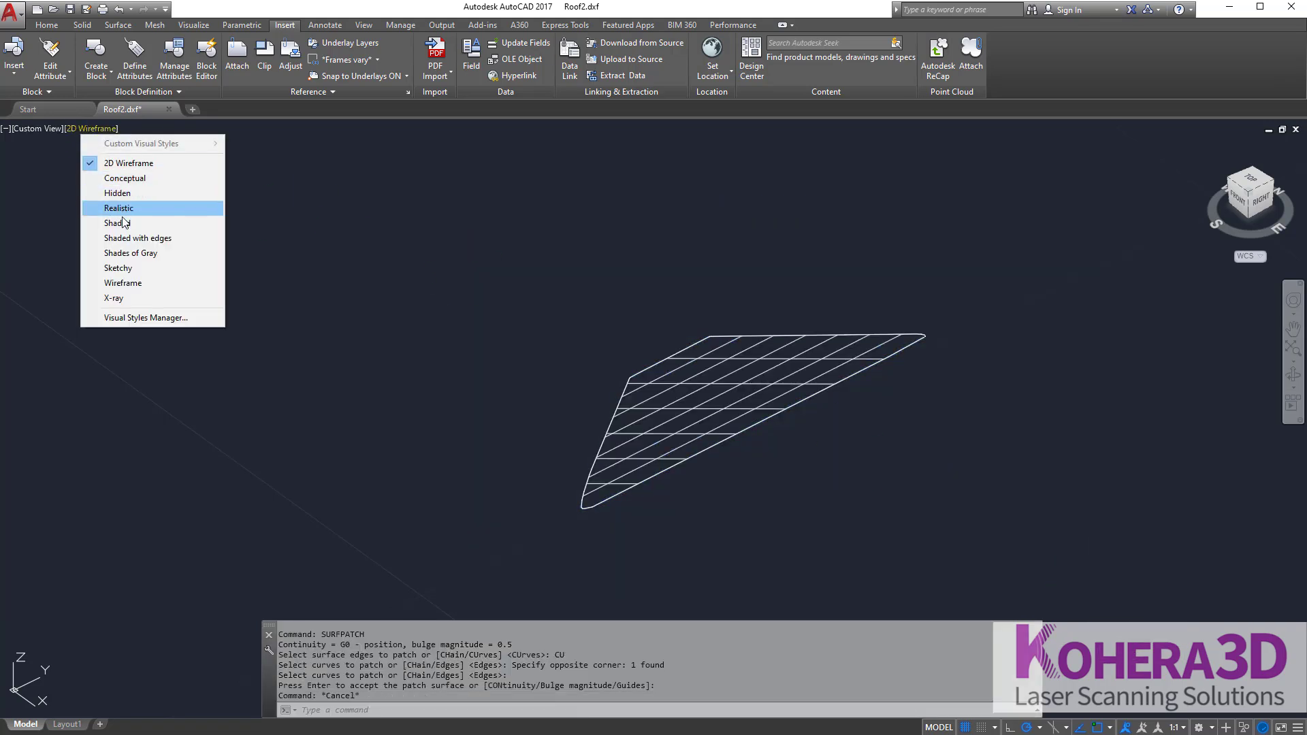
click(122, 219)
mouse_move(335, 292)
shift+middle_down()
mouse_move(678, 397)
mouse_move(694, 285)
mouse_move(531, 295)
shift+middle_up()
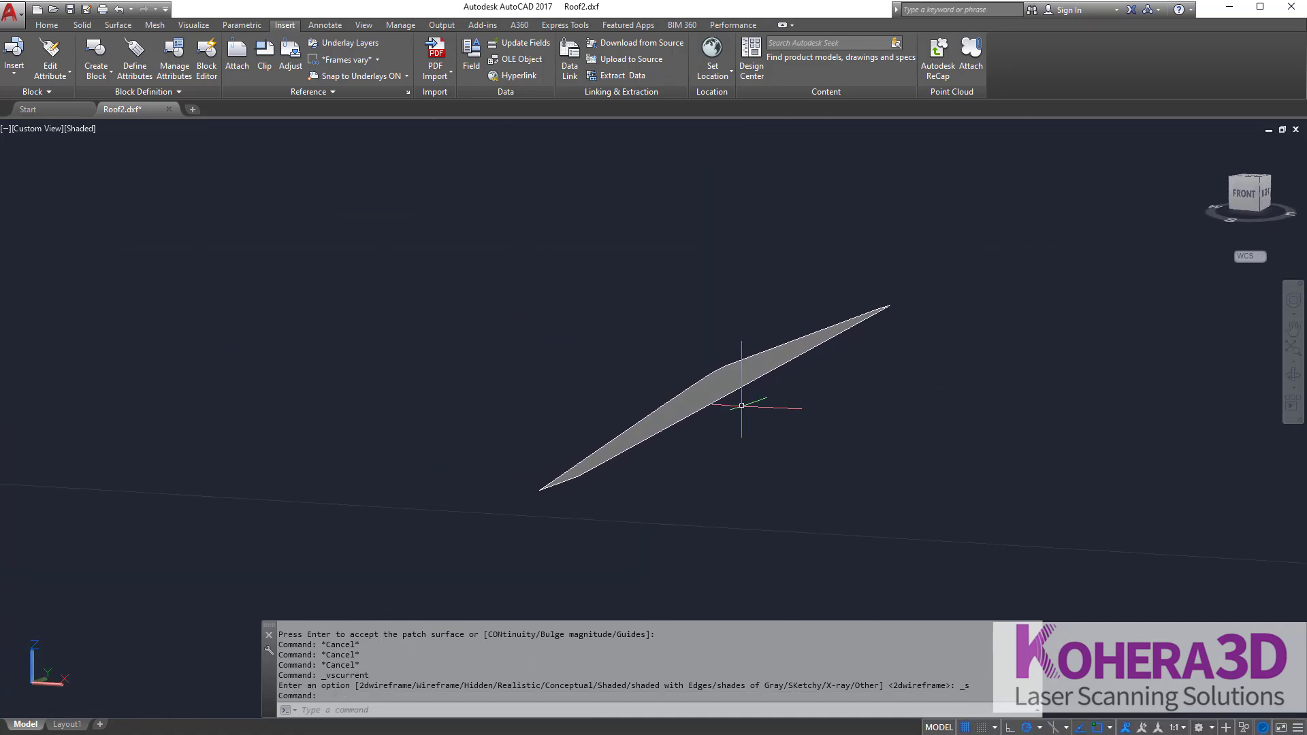